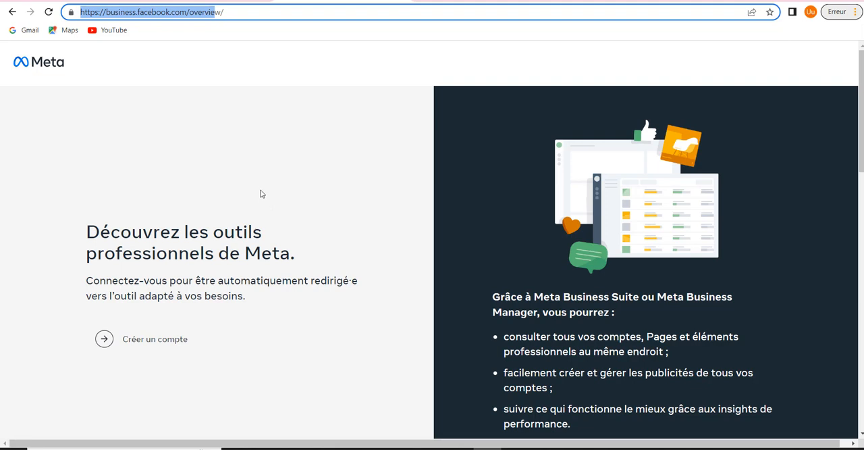
Begin creating a Business Manager account and enter "ilyes pro" as the business and account name
click(151, 349)
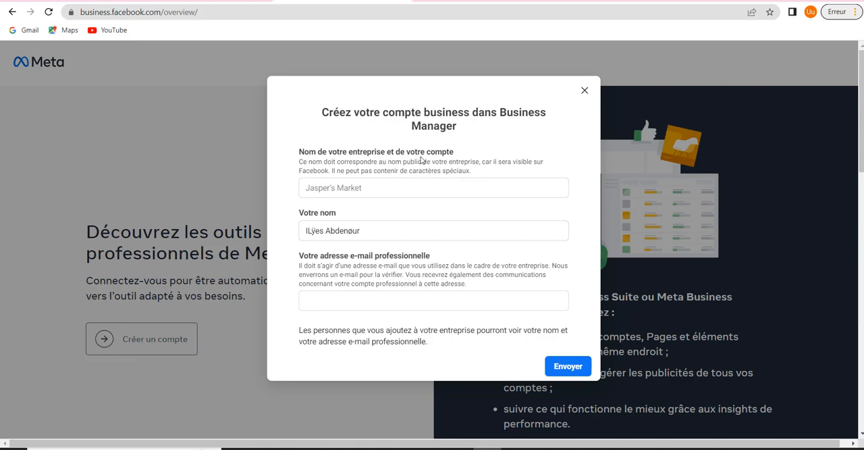
click(364, 190)
text(IL)
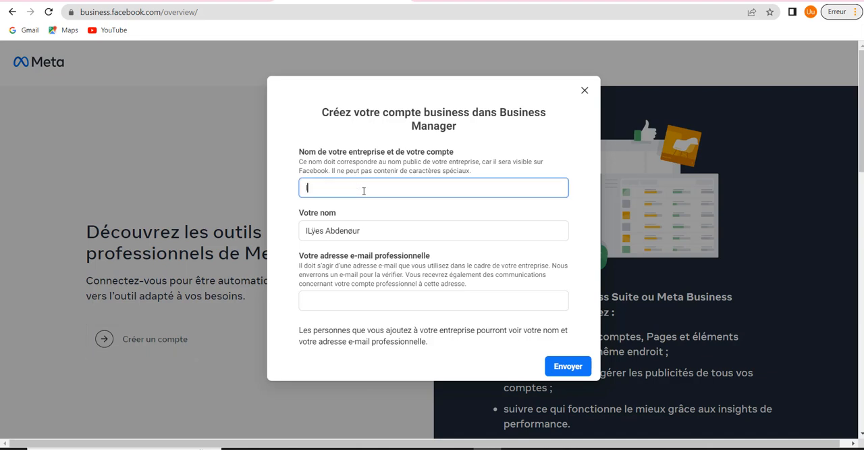
key(BackSpace)
key(BackSpace)
text(ilyes pro)
drag(350, 191, 306, 192)
double_click(327, 190)
double_click(344, 189)
click(344, 189)
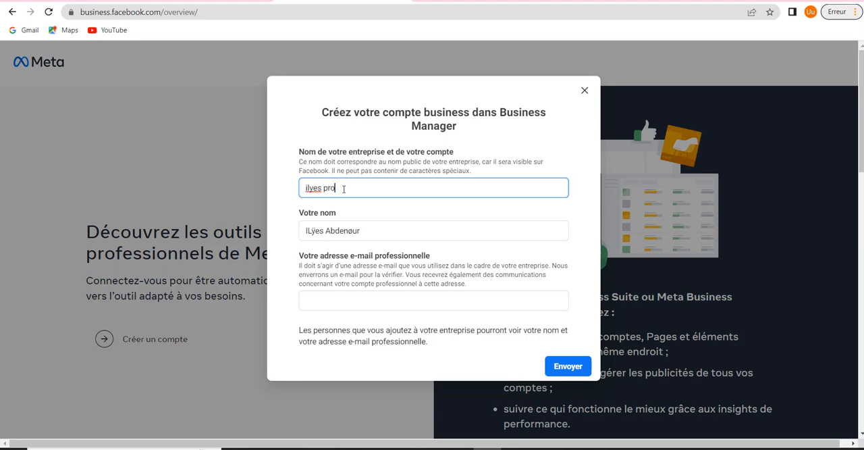
Try to replace the account holder's full name with only a first name
click(371, 230)
key(BackSpace)
key(BackSpace)
key(BackSpace)
key(BackSpace)
key(BackSpace)
key(BackSpace)
key(BackSpace)
key(BackSpace)
key(BackSpace)
key(BackSpace)
key(BackSpace)
key(BackSpace)
key(BackSpace)
key(BackSpace)
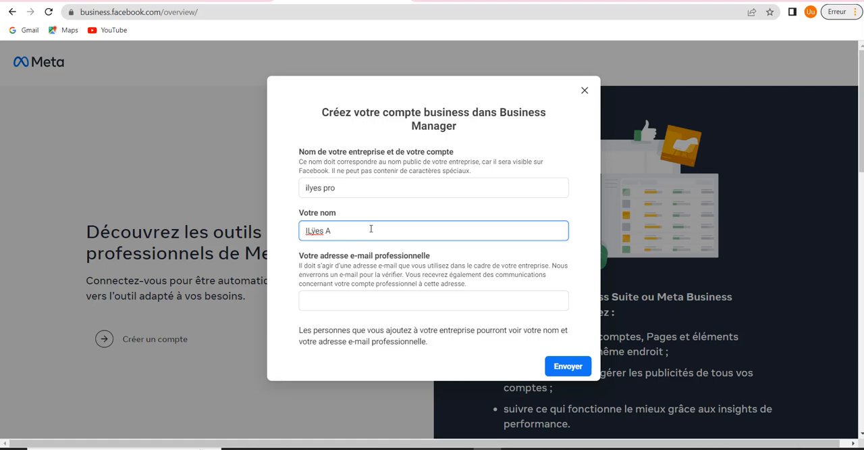
text(ilyes)
key(BackSpace)
text(s)
key(BackSpace)
text(s)
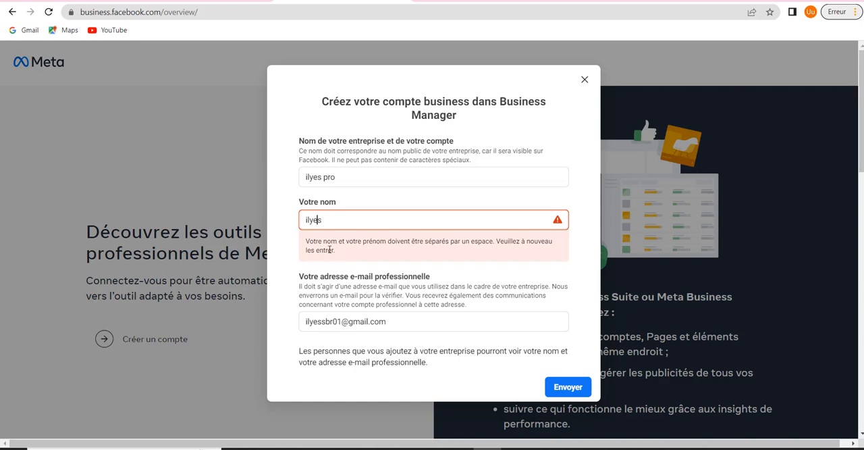
Restore the account holder's original full name and submit the business account form
double_click(338, 221)
key(BackSpace)
right_click(337, 221)
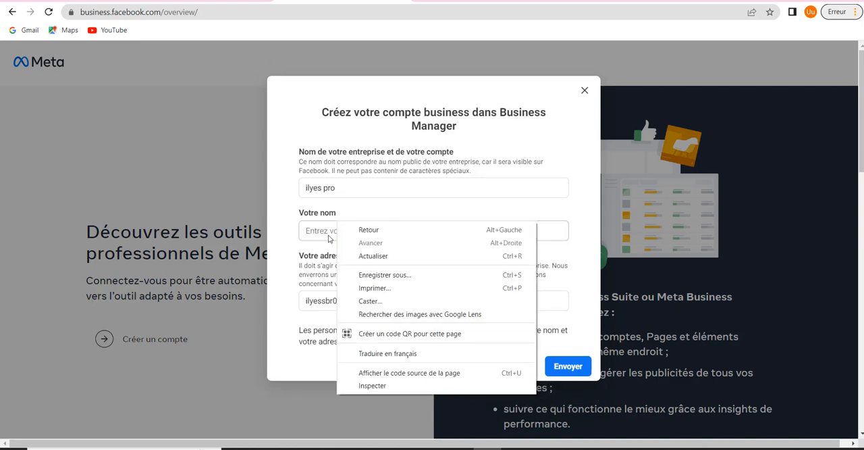
right_click(329, 232)
right_click(328, 232)
click(363, 318)
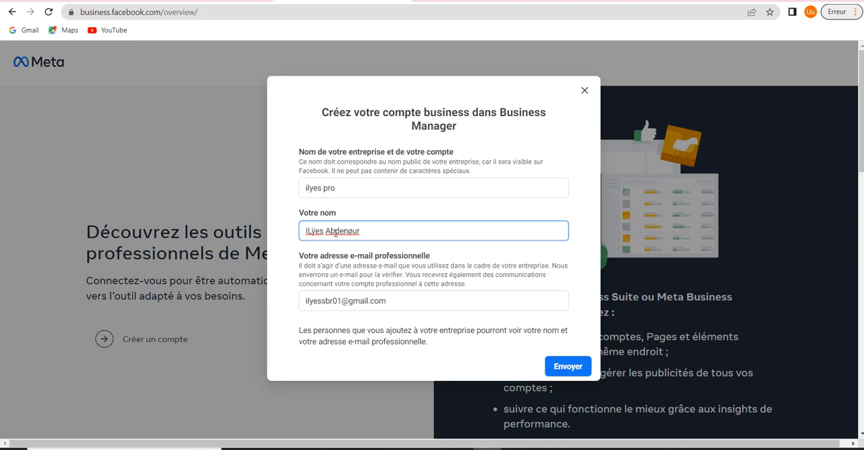
click(579, 366)
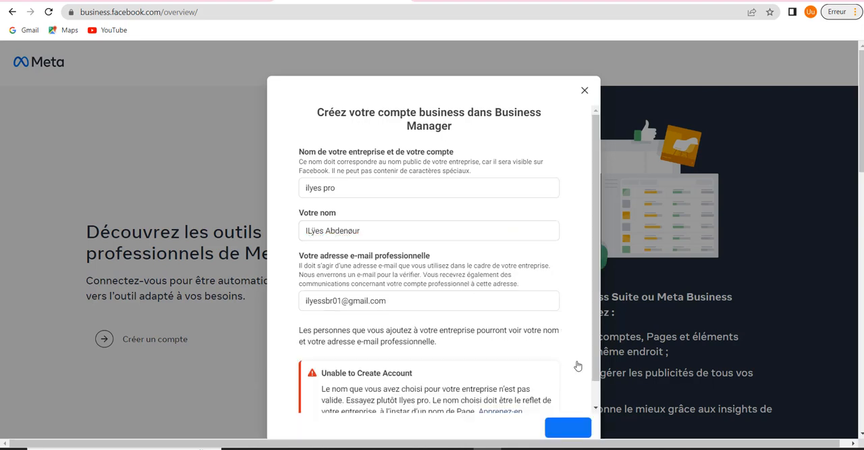
Change the business name to "ilyes_pro" and resubmit the account form
scroll(501, 292, down, 1)
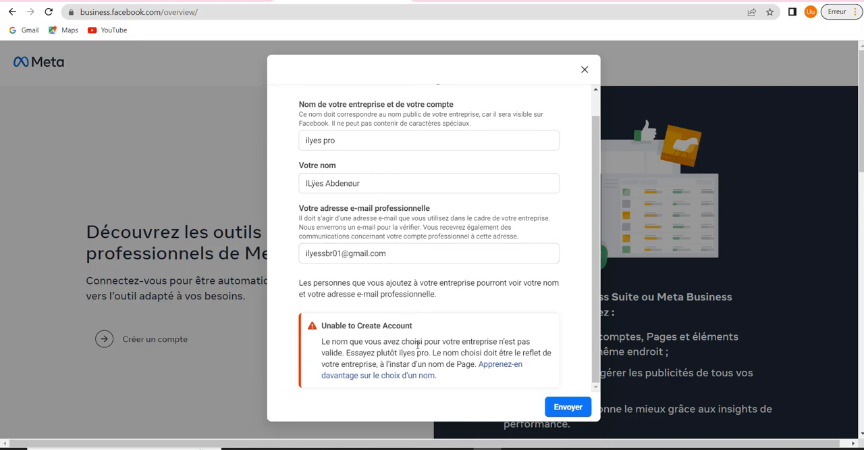
scroll(432, 345, up, 1)
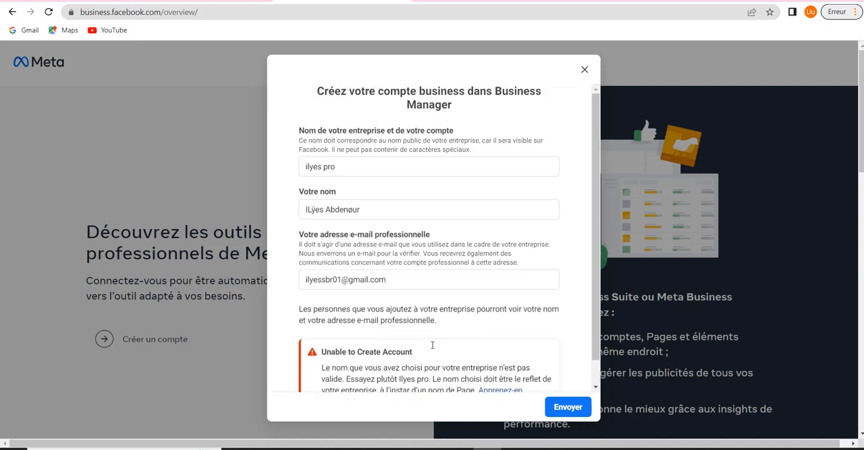
click(324, 167)
key(BackSpace)
text(_)
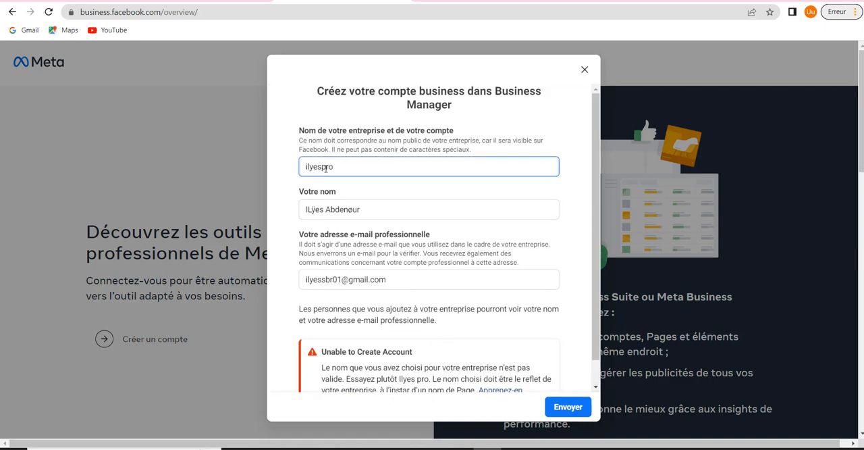
key(Return)
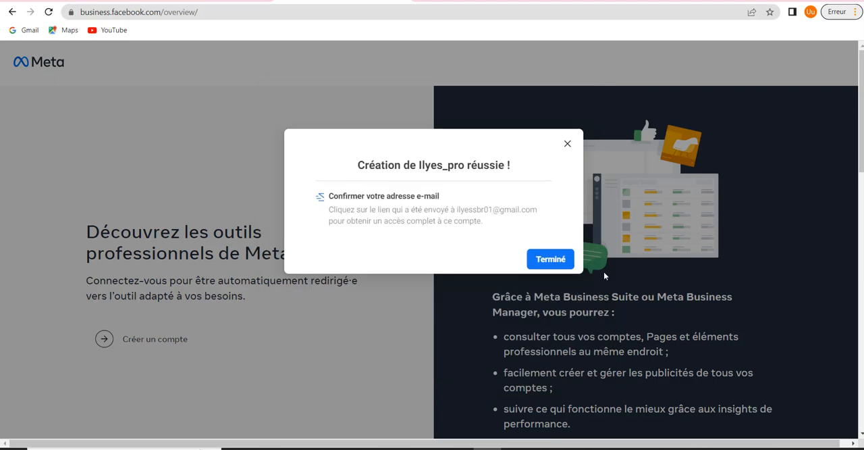
Finish the account creation and dismiss the alert on the Meta Business Suite home page
click(545, 260)
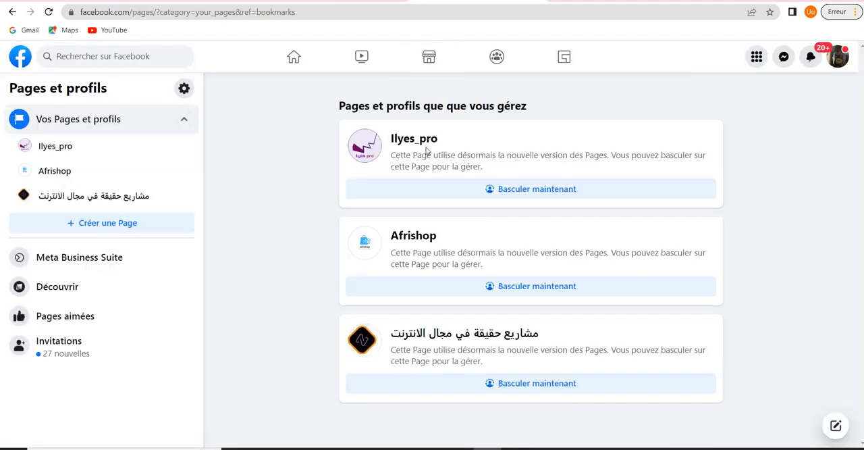
click(383, 0)
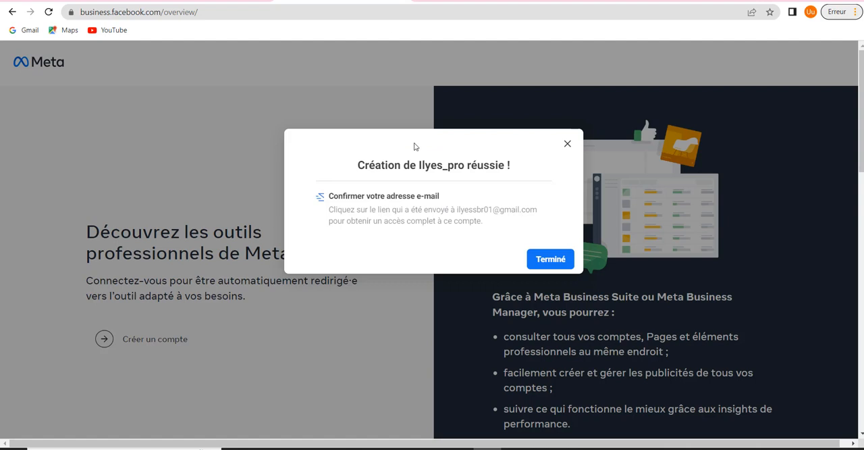
click(558, 262)
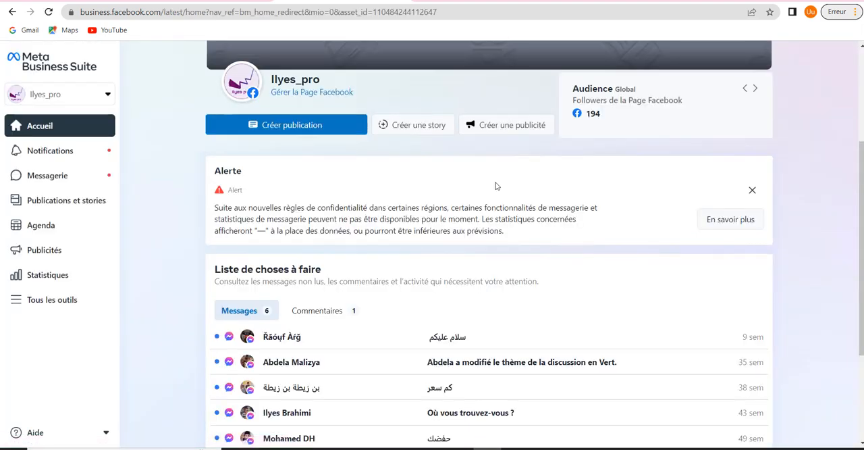
click(752, 190)
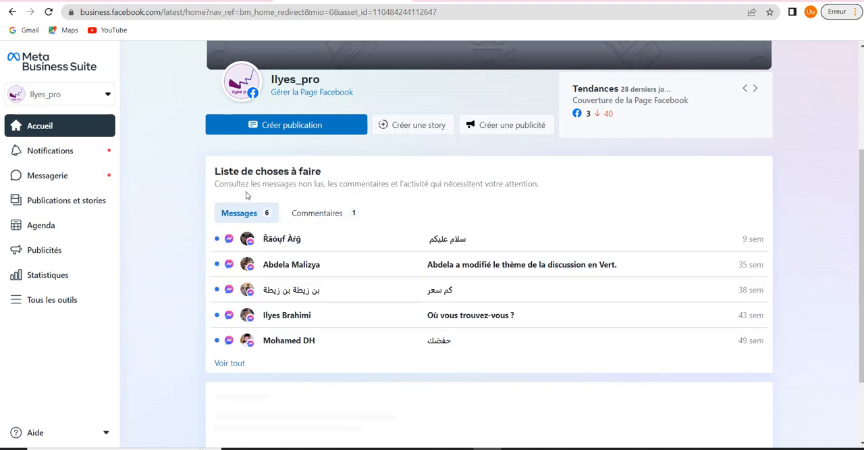
Open the Gestionnaire d'évènements from the complete set of business tools
click(38, 308)
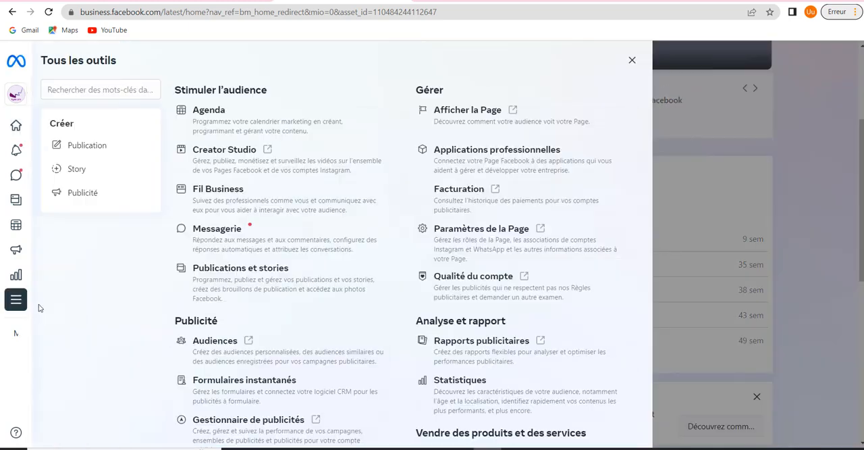
scroll(257, 279, down, 1)
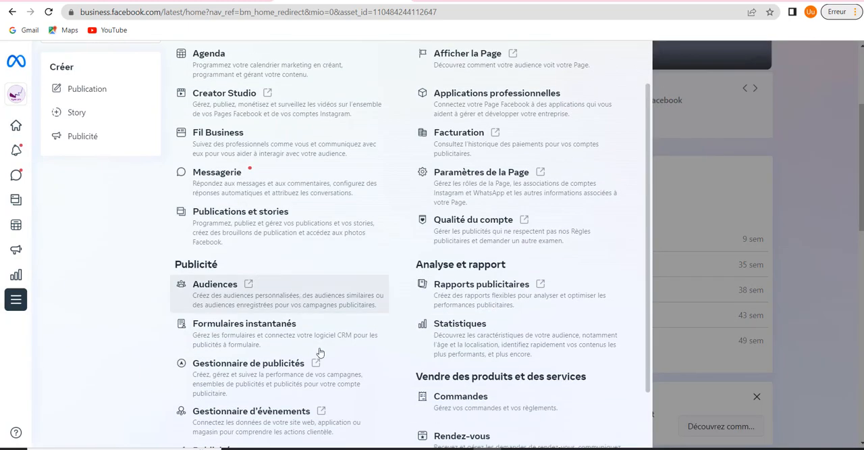
click(280, 372)
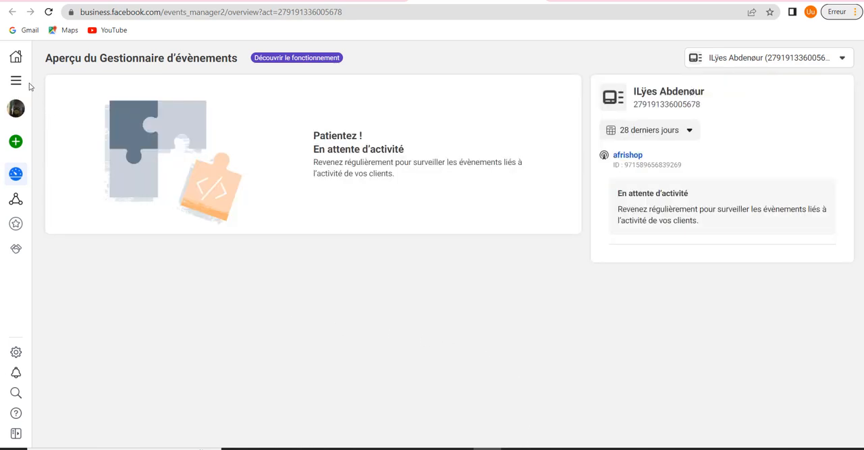
Look through the available tools for managing the business, promoting it and creating reports
click(15, 81)
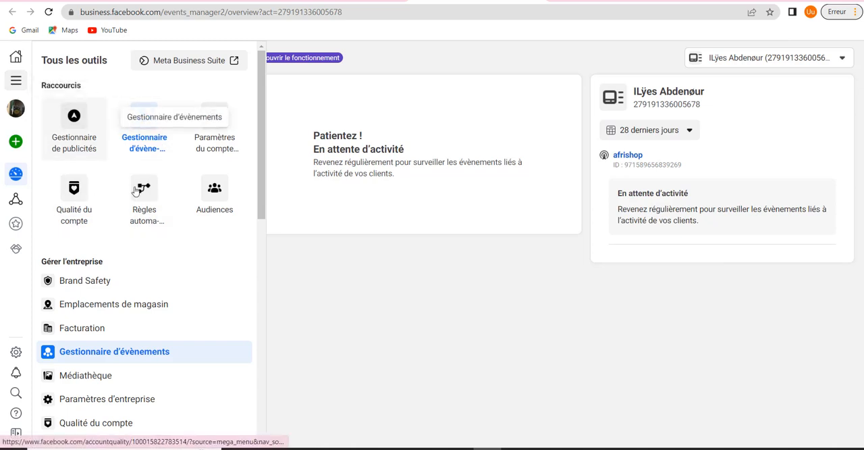
scroll(99, 204, down, 2)
scroll(101, 206, down, 4)
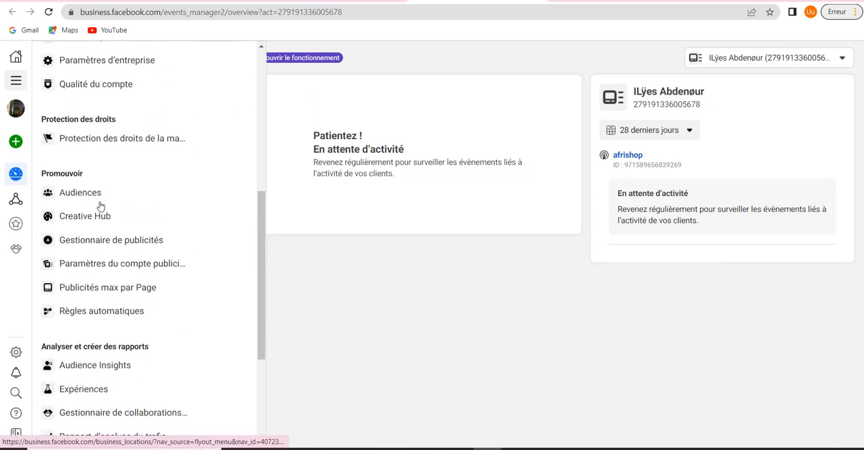
scroll(139, 213, up, 6)
scroll(140, 214, down, 8)
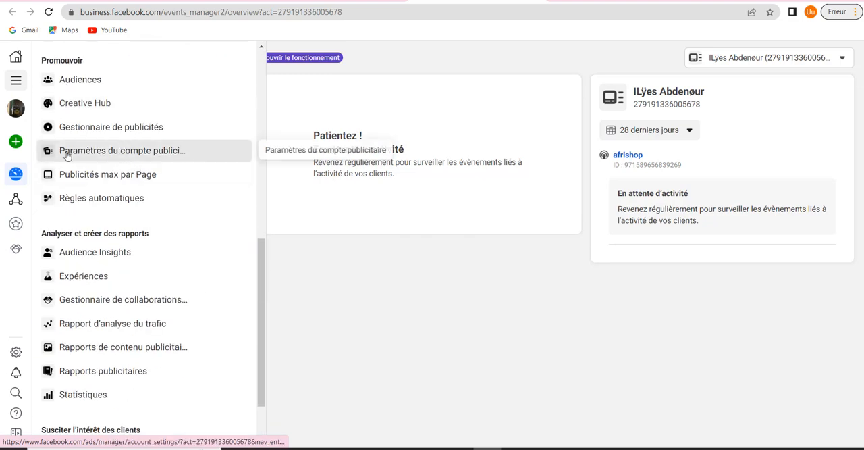
scroll(151, 171, up, 7)
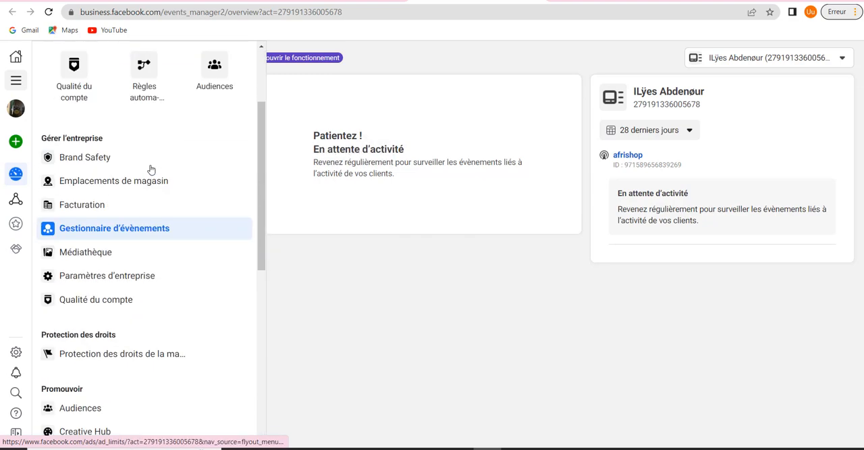
scroll(150, 209, up, 1)
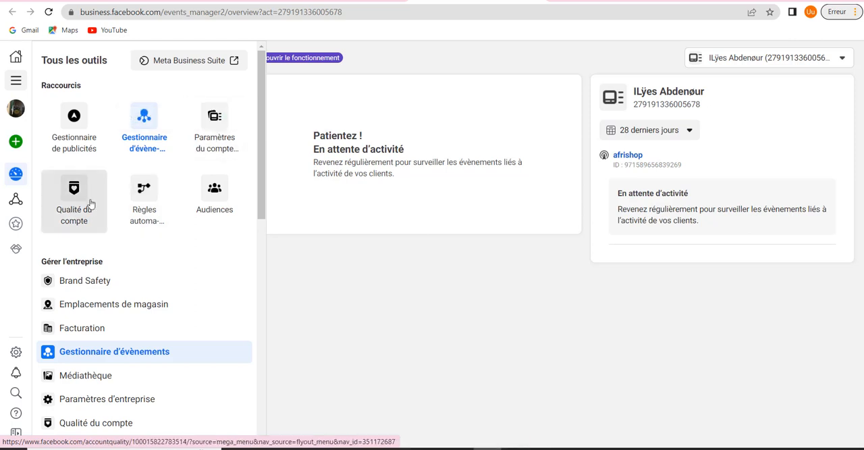
Switch to the Ilyes_pro business account and open its Paramètres d'entreprise
click(21, 111)
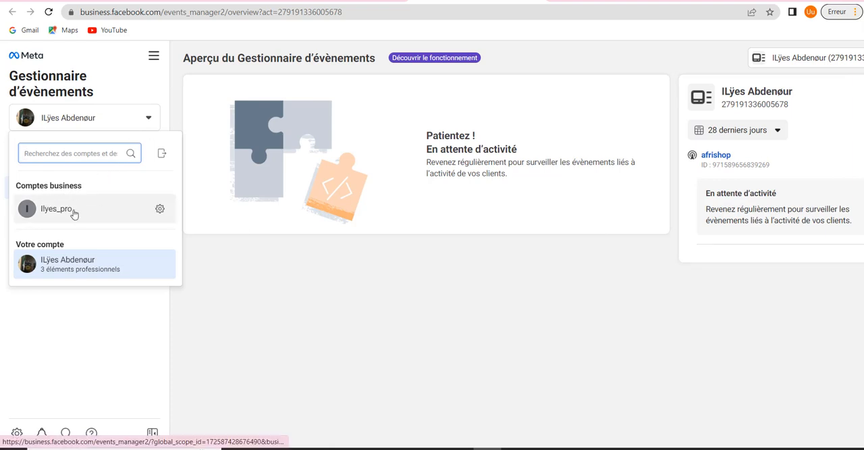
click(74, 213)
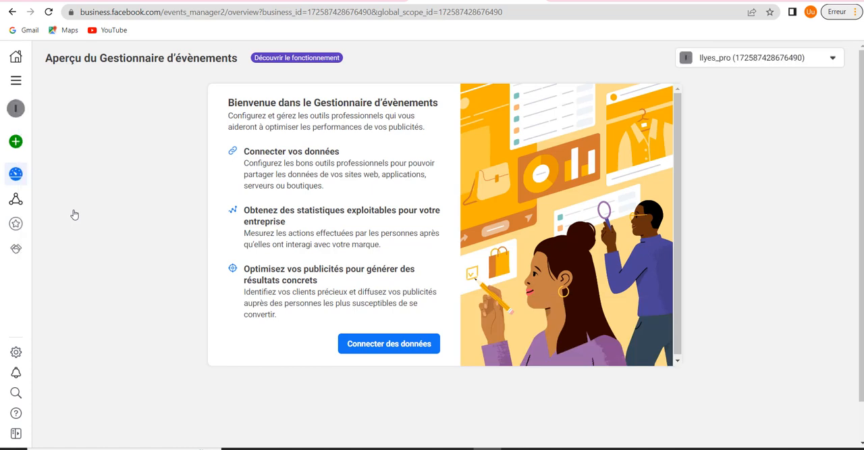
click(21, 83)
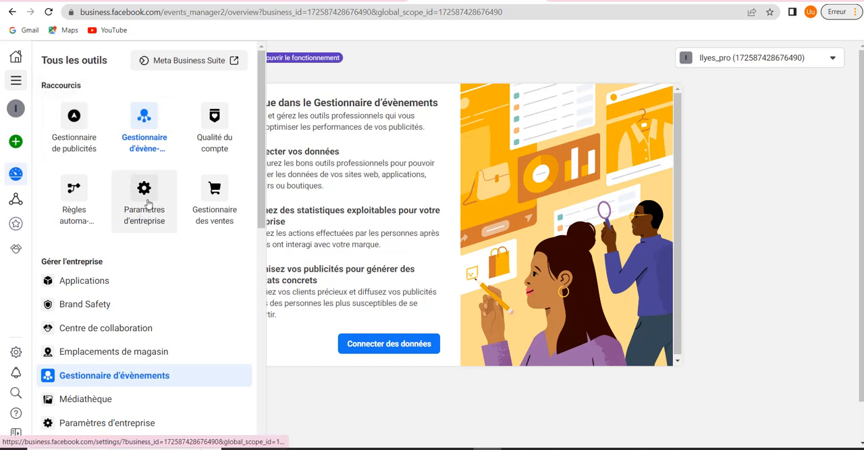
click(148, 203)
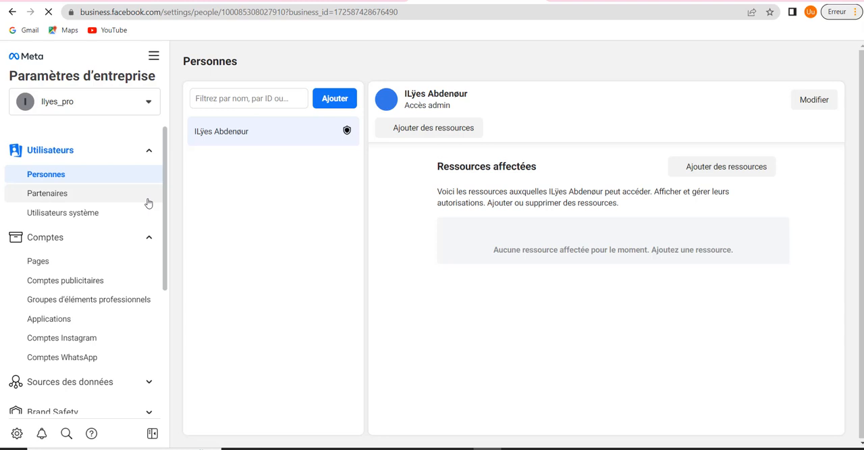
Look through the business settings categories, including Sources des données and Brand Safety
scroll(97, 268, down, 2)
click(98, 268)
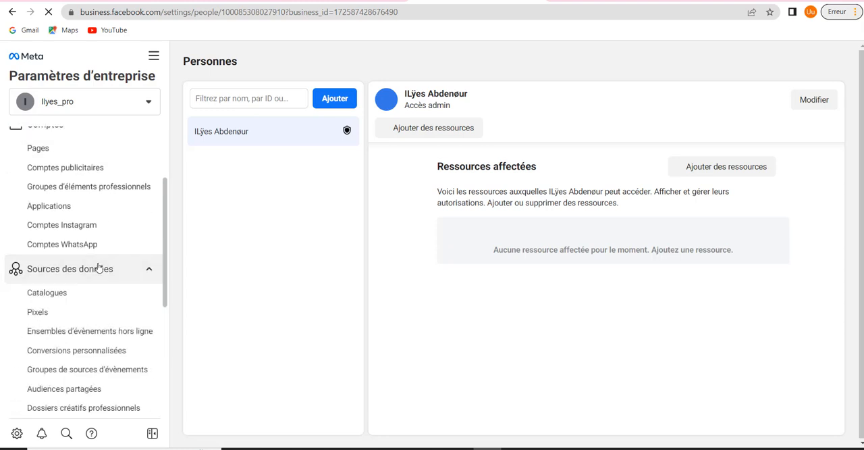
click(98, 268)
scroll(97, 256, down, 3)
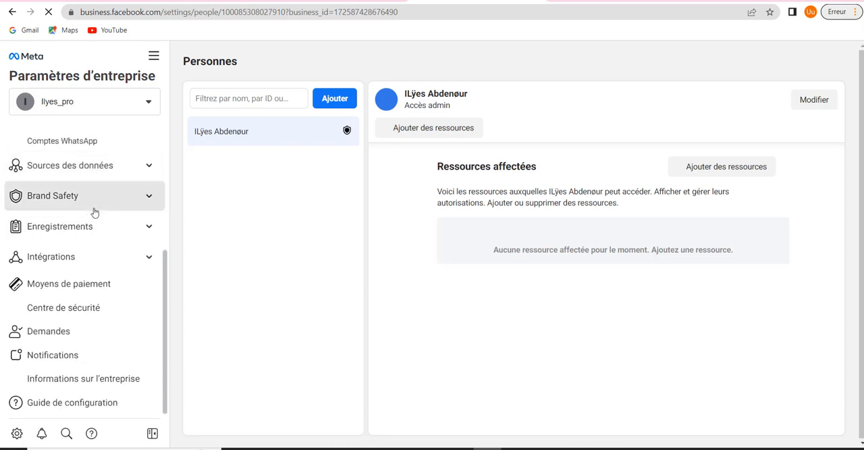
click(93, 211)
click(93, 210)
scroll(83, 273, up, 3)
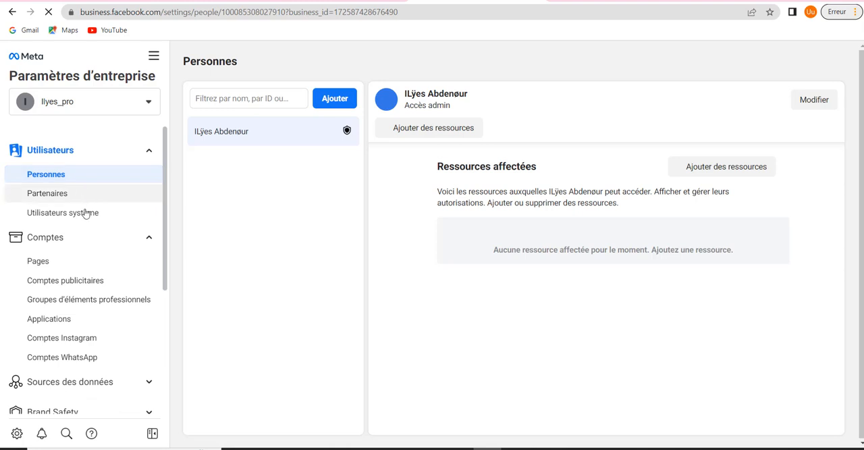
Open the Pages settings of Ilyes_pro with its options for adding a Page, and go to the managed Facebook Pages
click(50, 262)
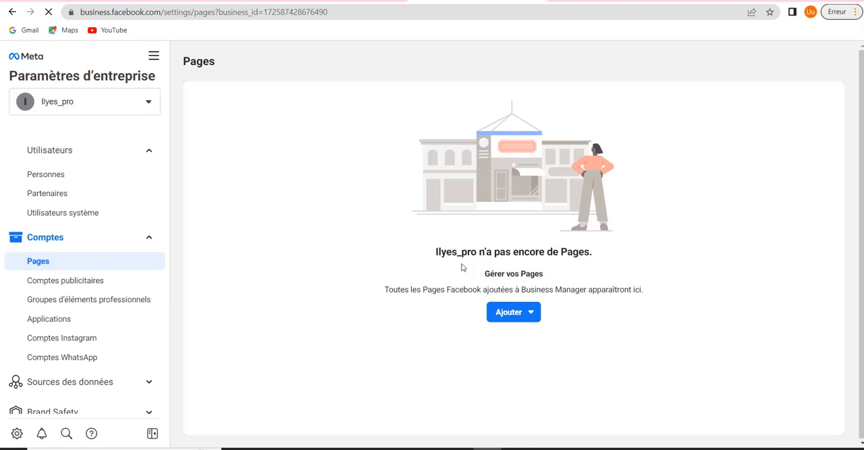
click(521, 314)
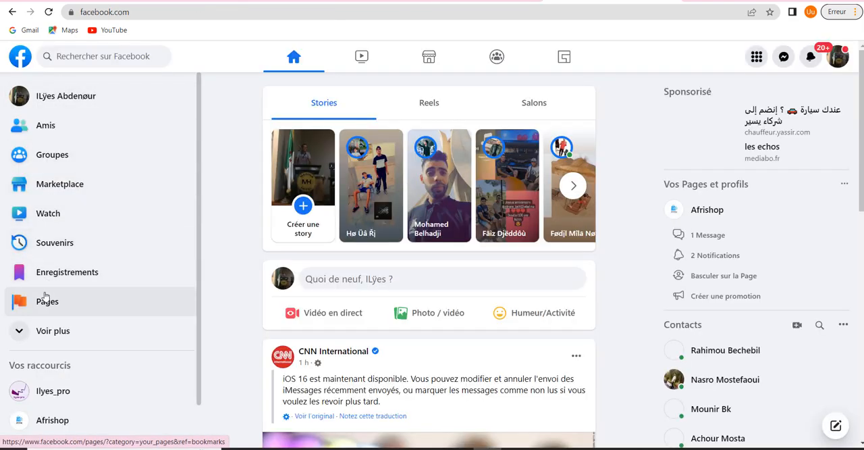
click(44, 298)
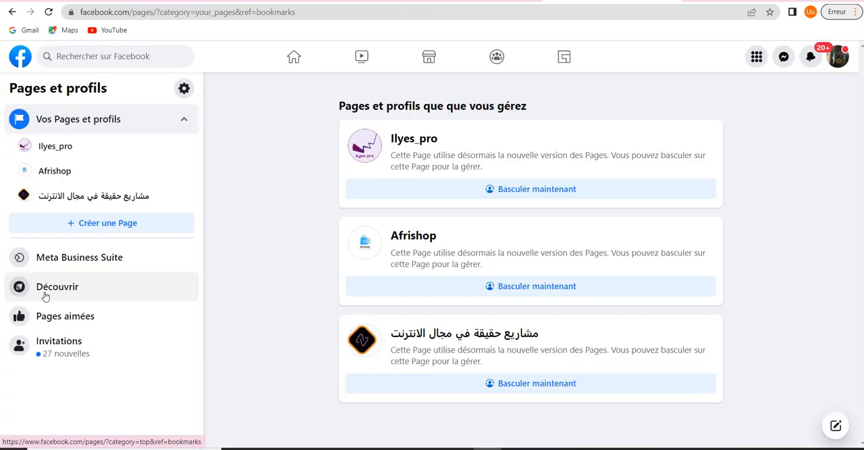
Start a new Facebook Page named Lyes and assign it the category Produits pharmaceutiques
click(70, 225)
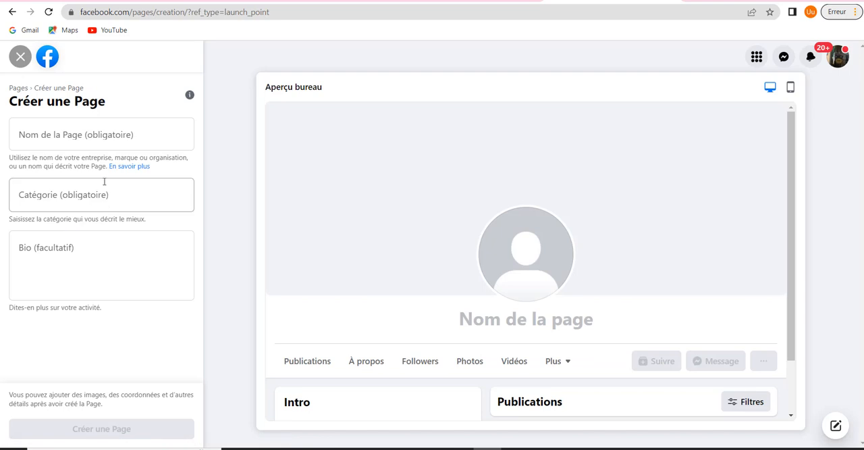
click(87, 133)
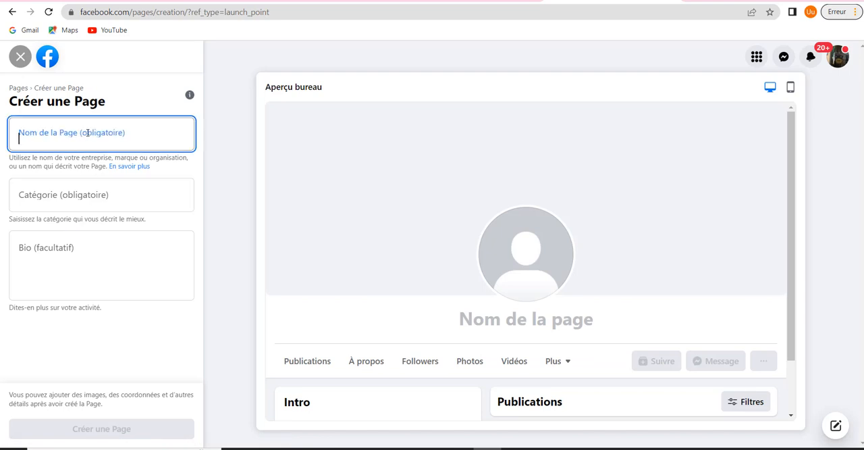
text(lyes)
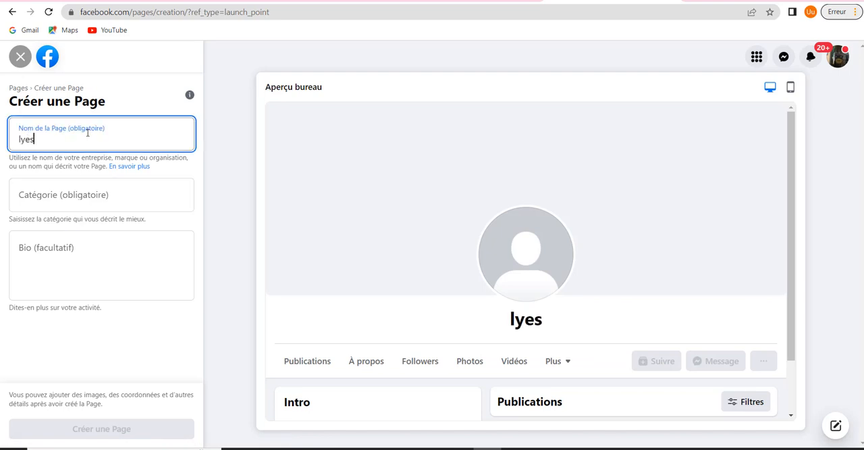
click(91, 194)
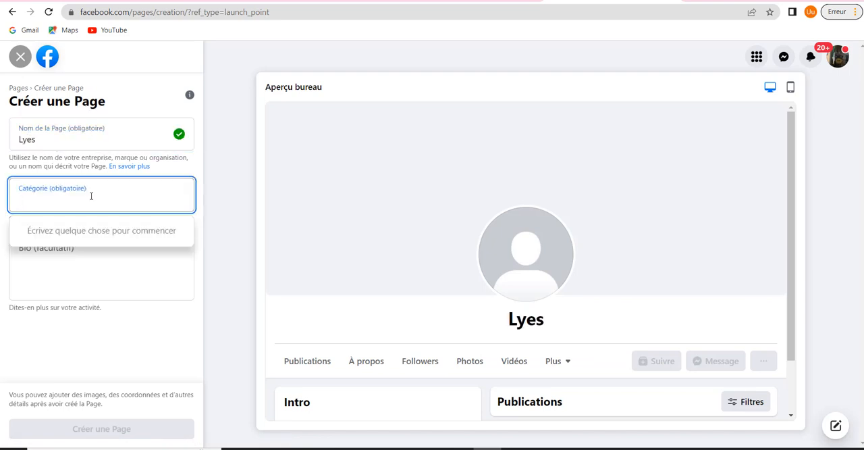
click(114, 197)
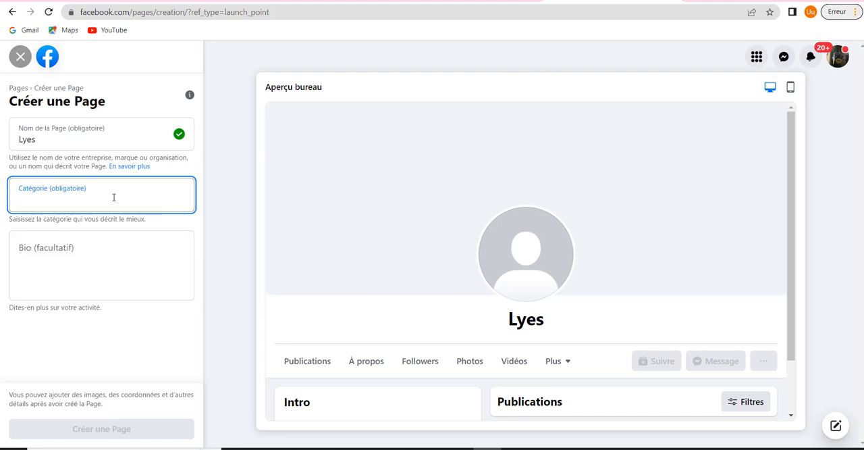
text(prod)
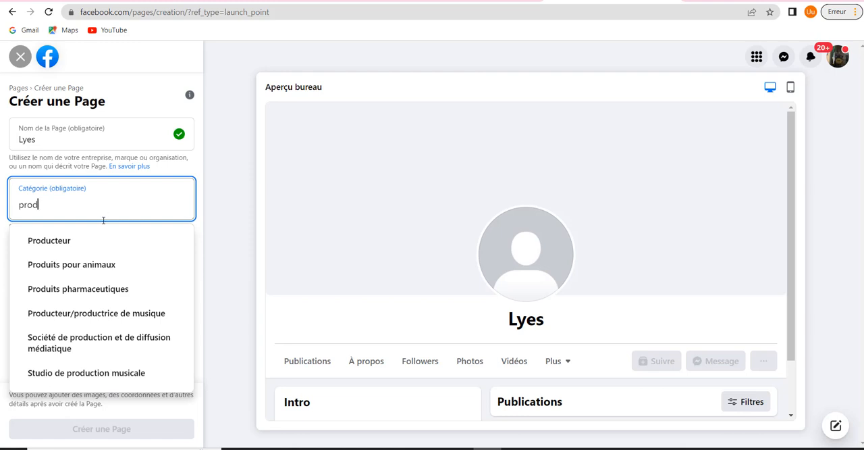
click(74, 296)
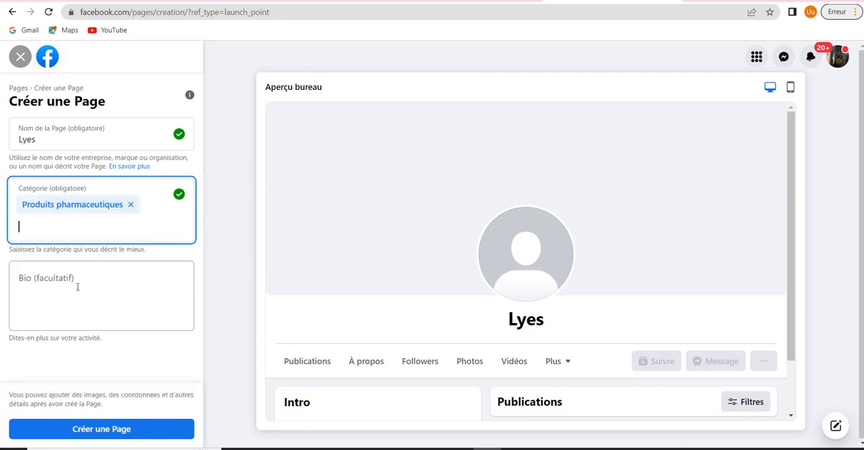
Change the new Page's name to Lyeshop, create the Page and dismiss the notification
click(70, 141)
text(shop)
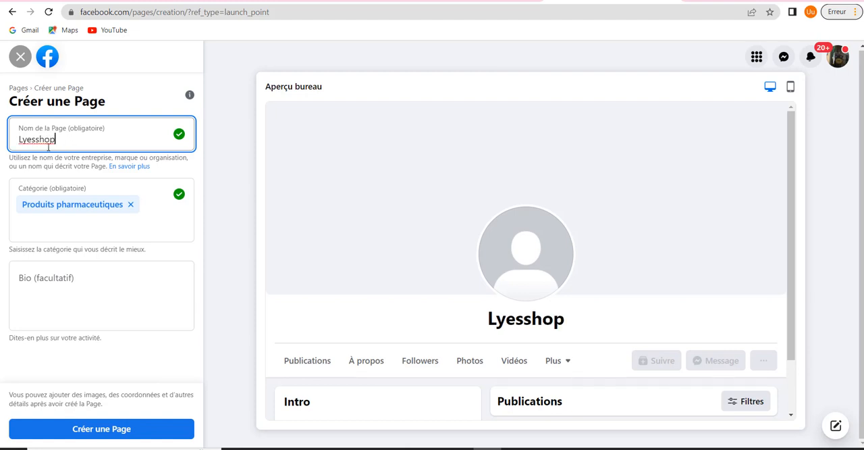
click(35, 141)
key(BackSpace)
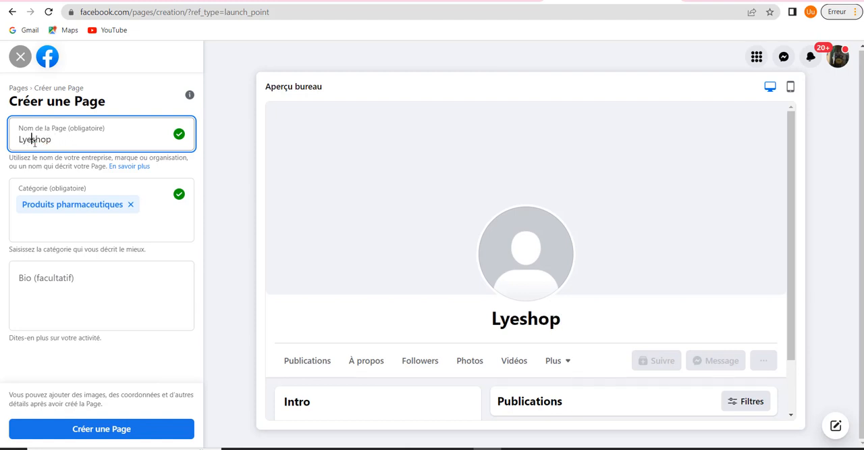
click(102, 429)
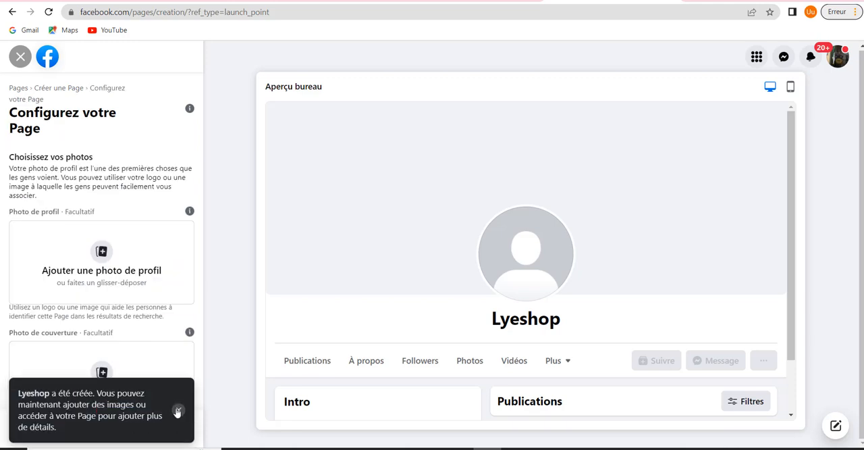
click(177, 410)
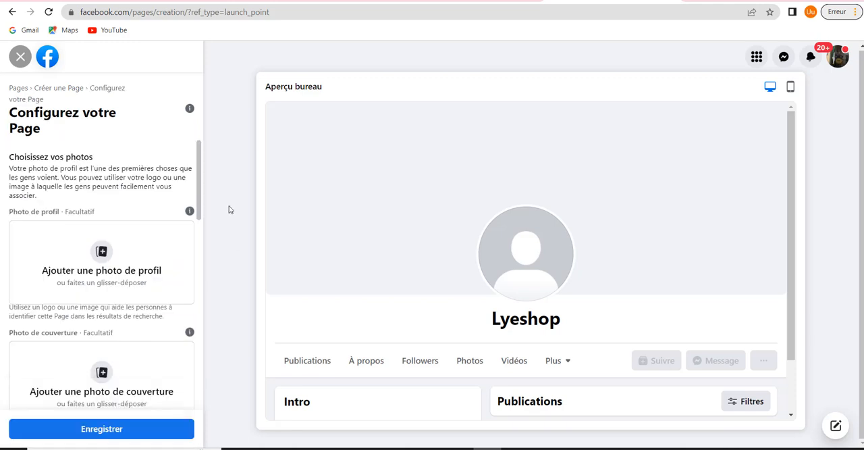
Leave the Page configuration without adding photos and refresh the list of managed Pages
click(20, 58)
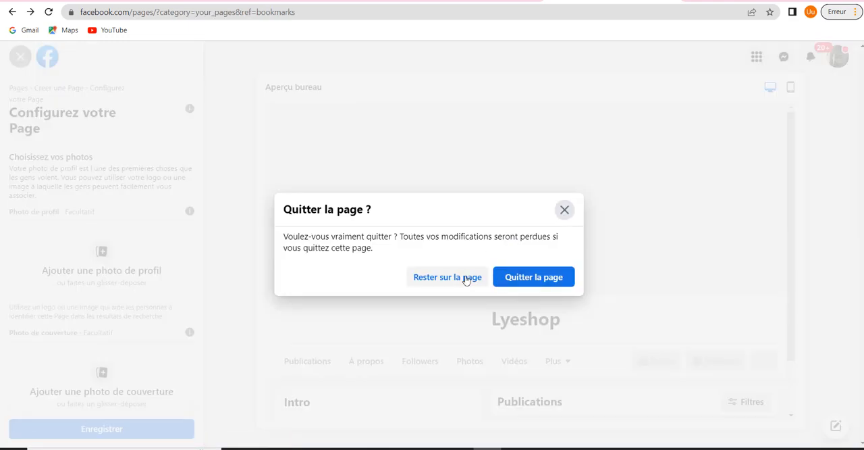
click(507, 278)
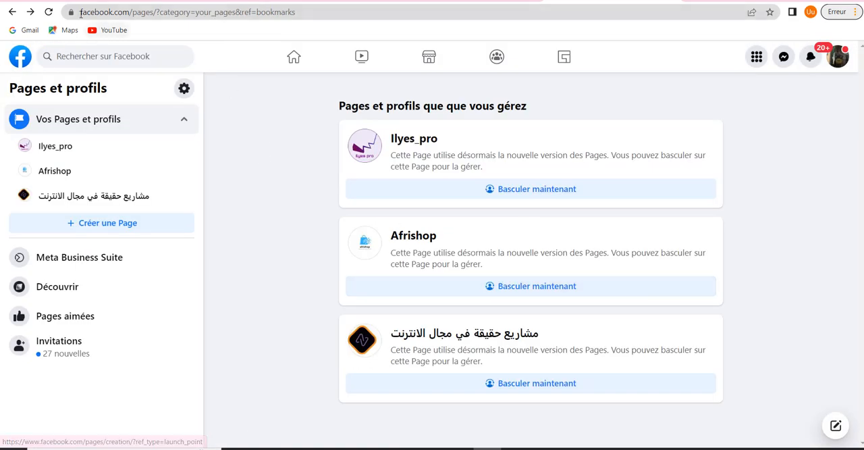
click(48, 12)
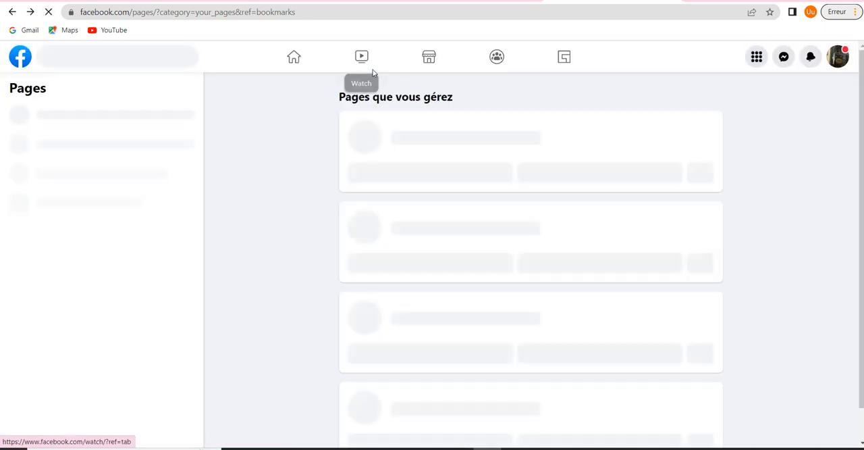
scroll(426, 105, down, 1)
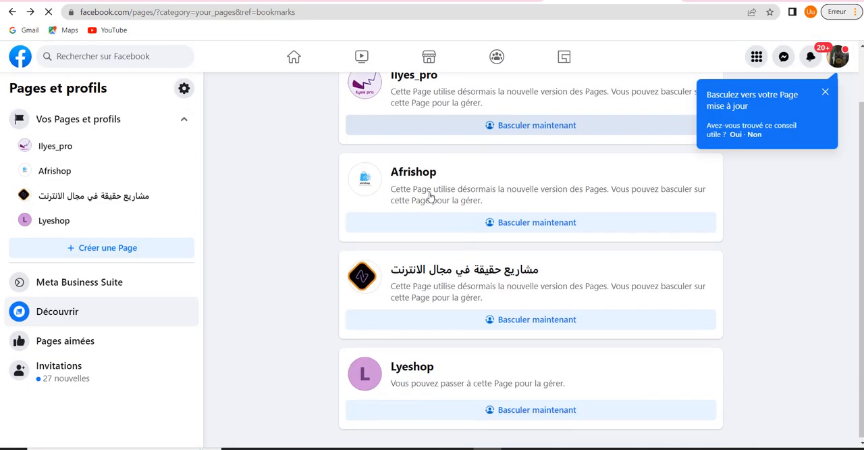
Open the Lyeshop Page and copy its web address
click(360, 386)
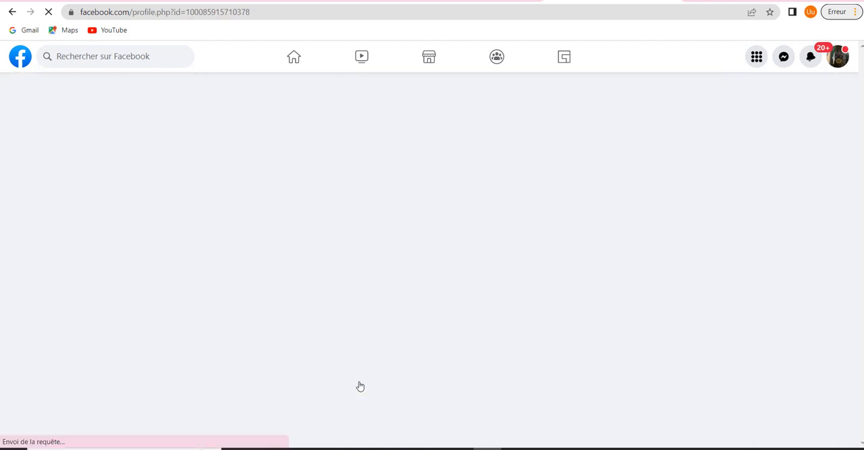
click(212, 9)
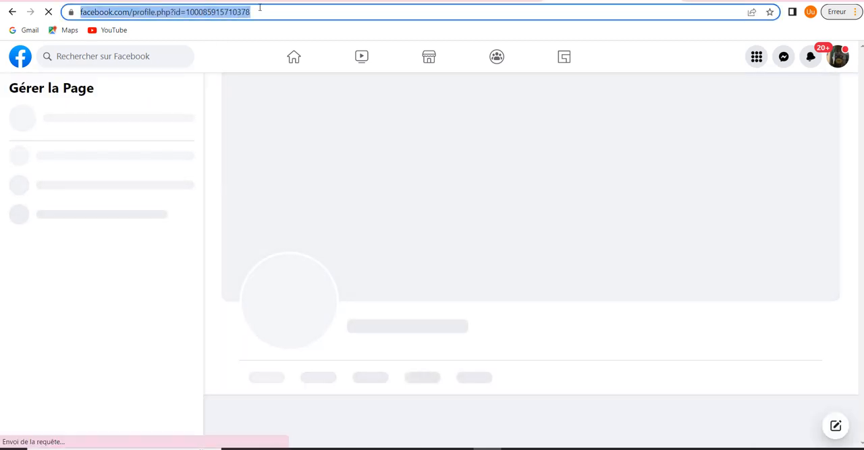
right_click(259, 9)
click(266, 65)
Add the existing Lyeshop Page to the Ilyes_pro business using its copied URL, and close the confirmation
click(466, 0)
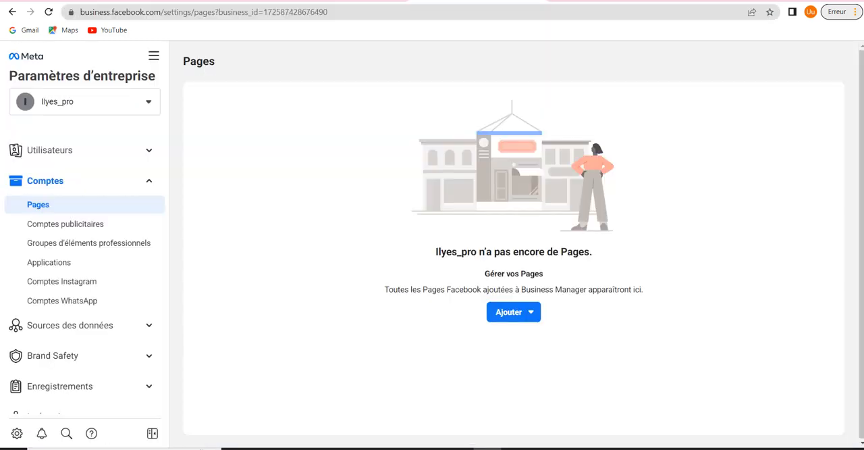
click(516, 312)
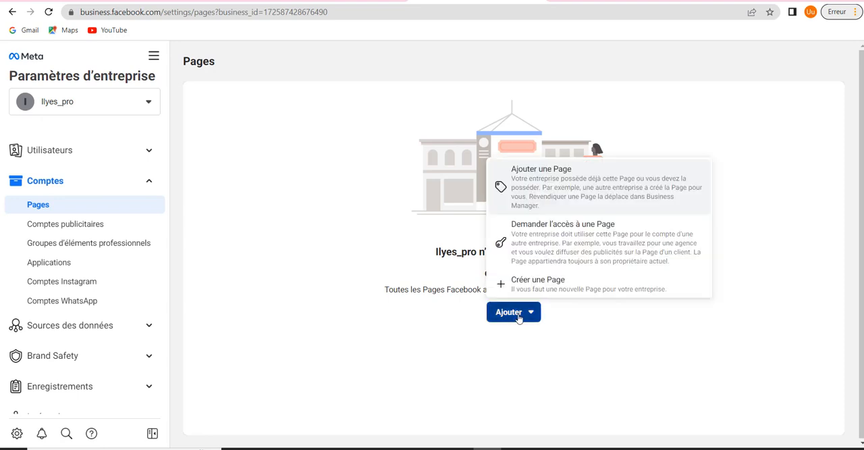
click(537, 194)
right_click(426, 220)
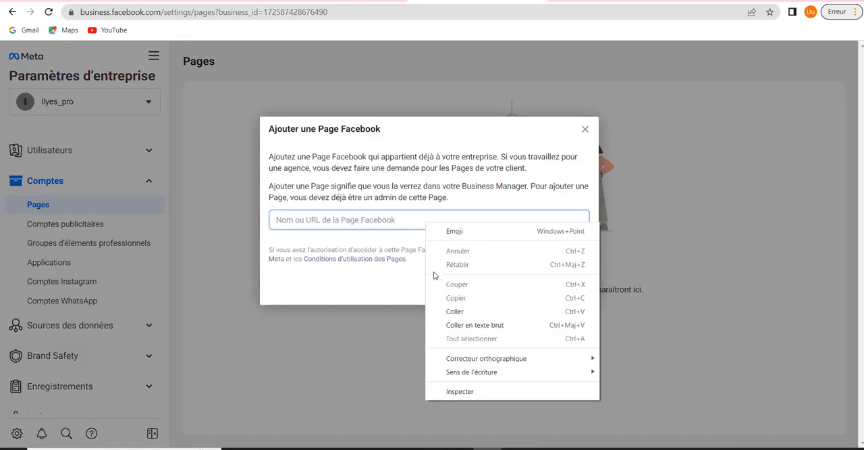
click(463, 311)
click(437, 248)
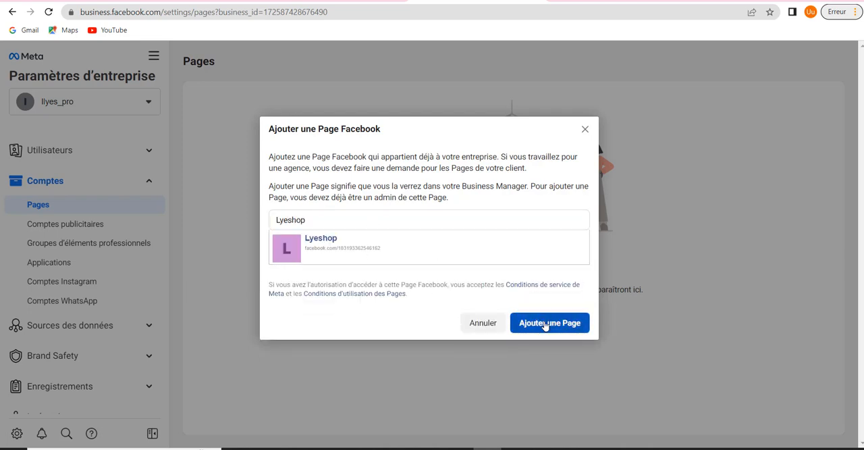
click(545, 326)
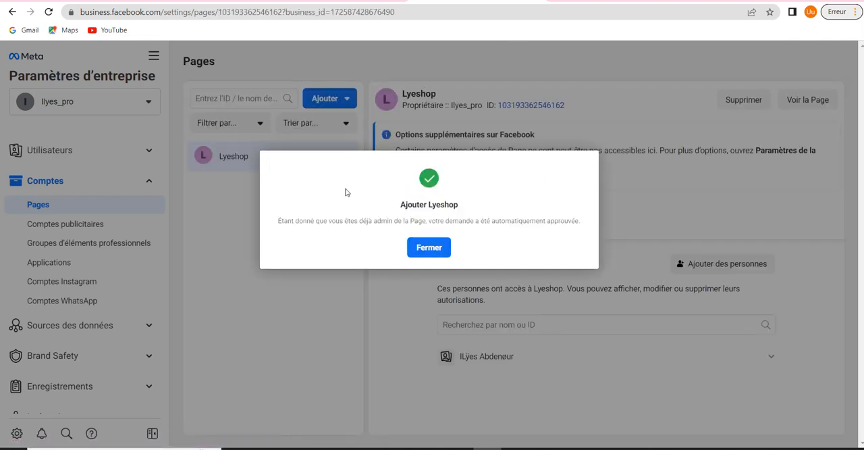
click(420, 249)
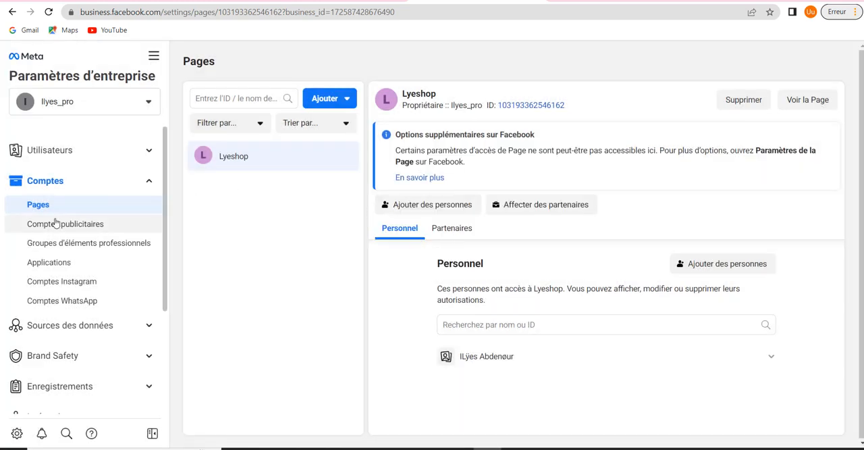
Start creating a new ad account for Ilyes_pro and name it lyshop
click(86, 227)
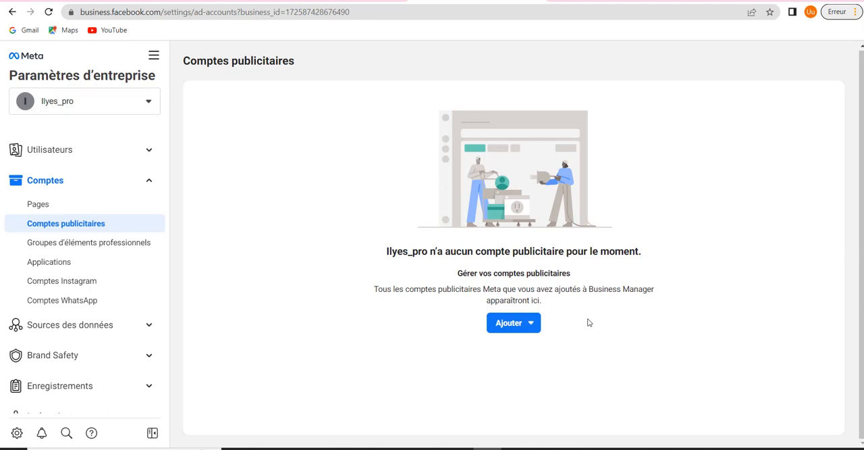
click(513, 328)
scroll(523, 284, down, 1)
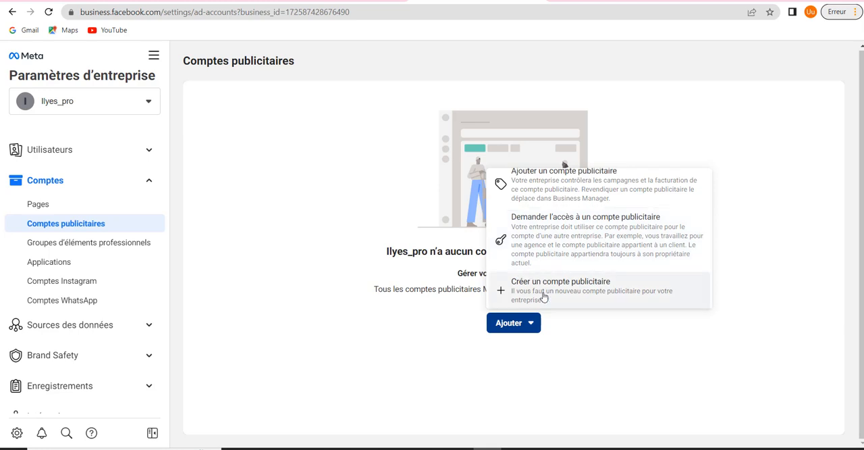
scroll(535, 250, up, 1)
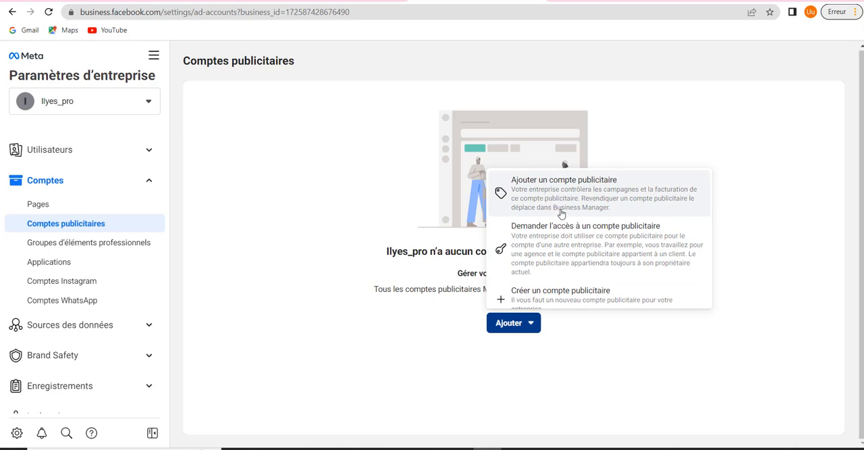
scroll(564, 214, down, 1)
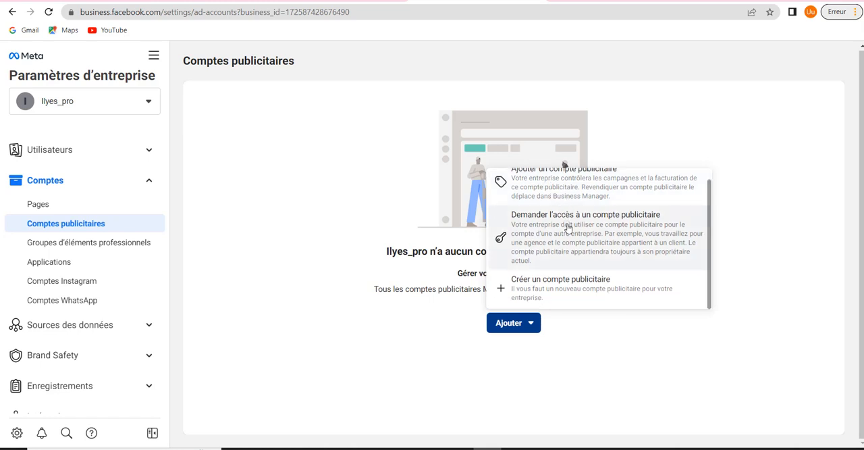
click(545, 288)
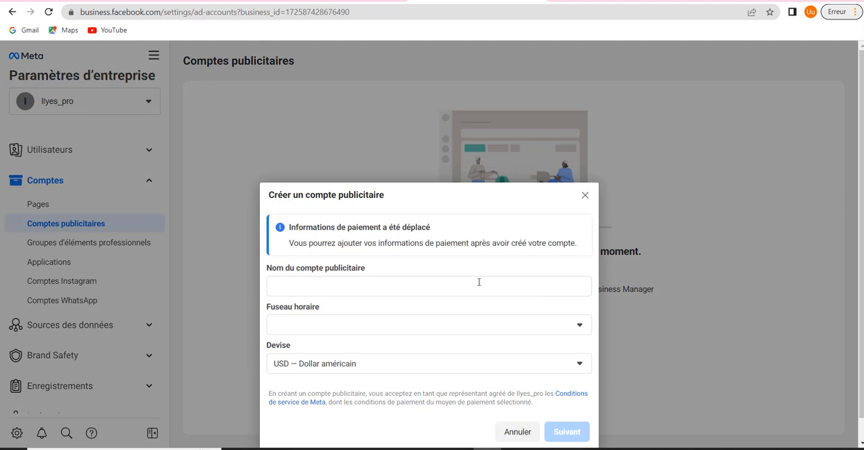
click(456, 289)
text(l)
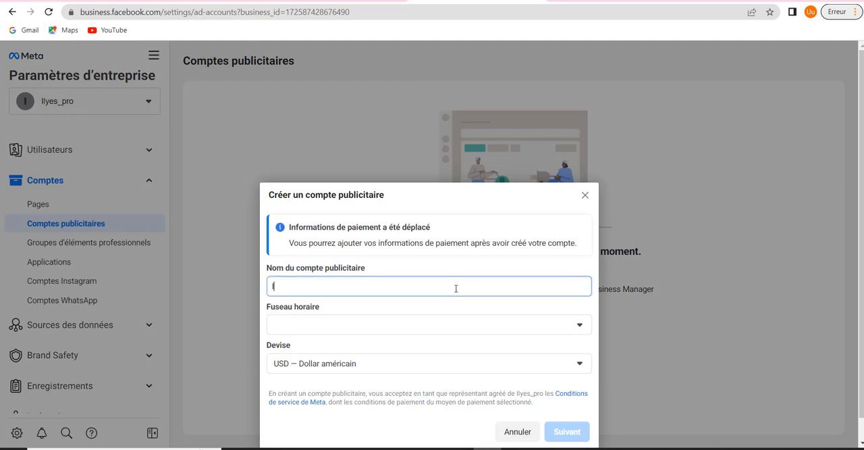
text(yshop)
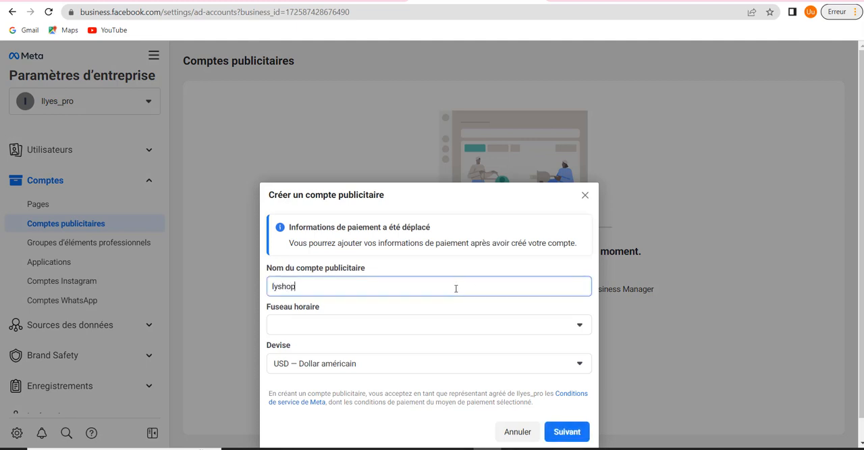
Set the ad account's time zone to (GMT+01:00) Africa/Tunis
click(435, 330)
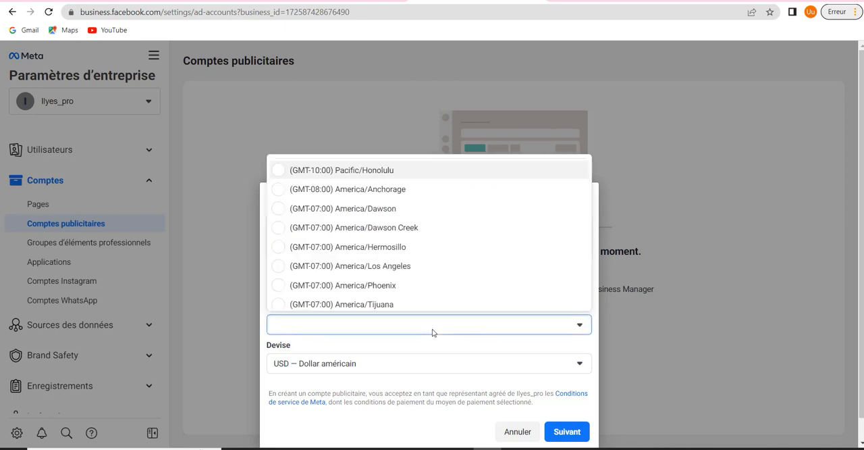
scroll(397, 255, down, 6)
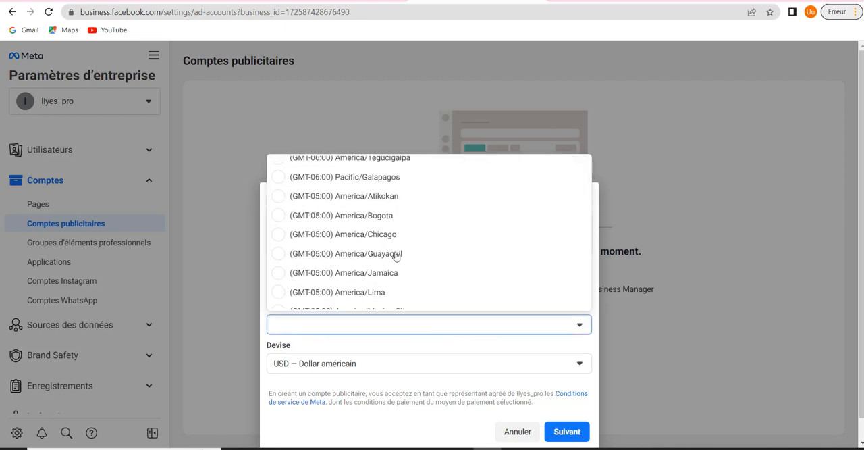
scroll(396, 255, down, 5)
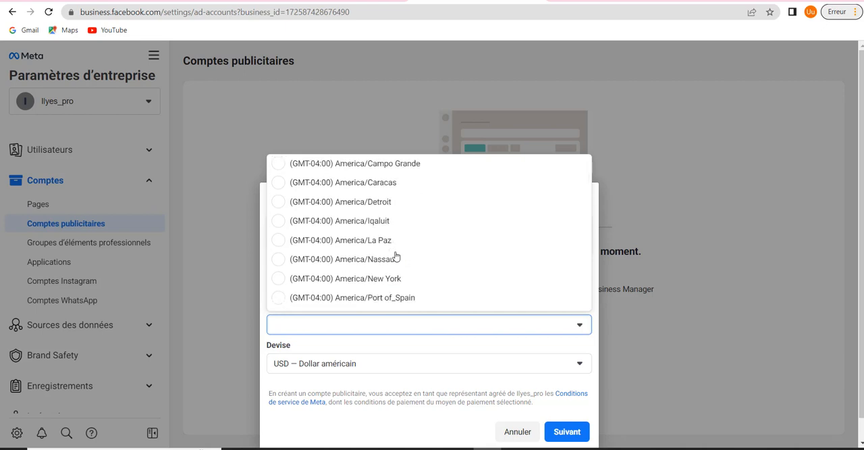
scroll(396, 255, down, 8)
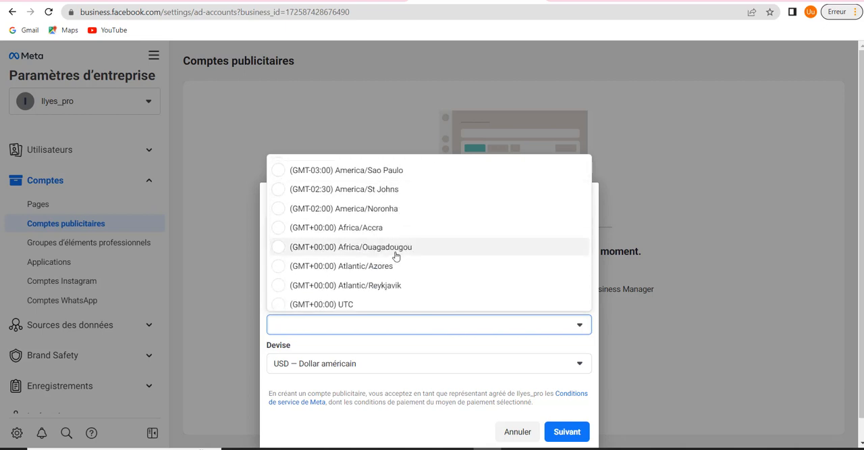
scroll(396, 255, down, 2)
click(386, 250)
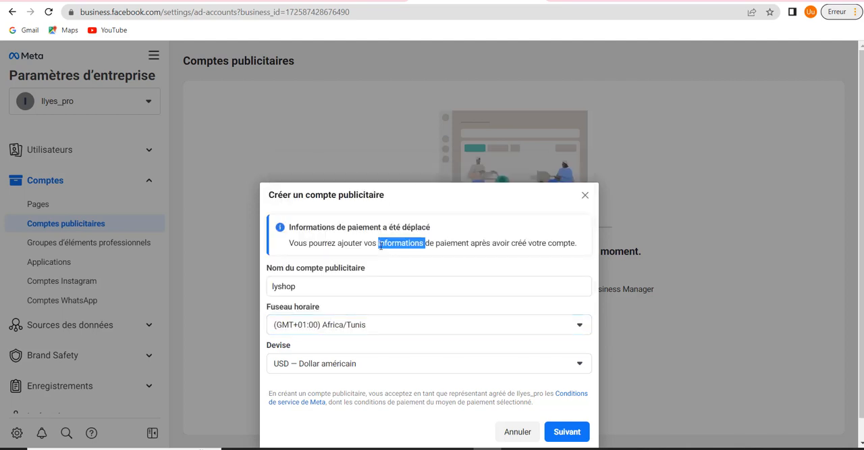
Set the new ad account's currency to EUR — Euro
click(352, 371)
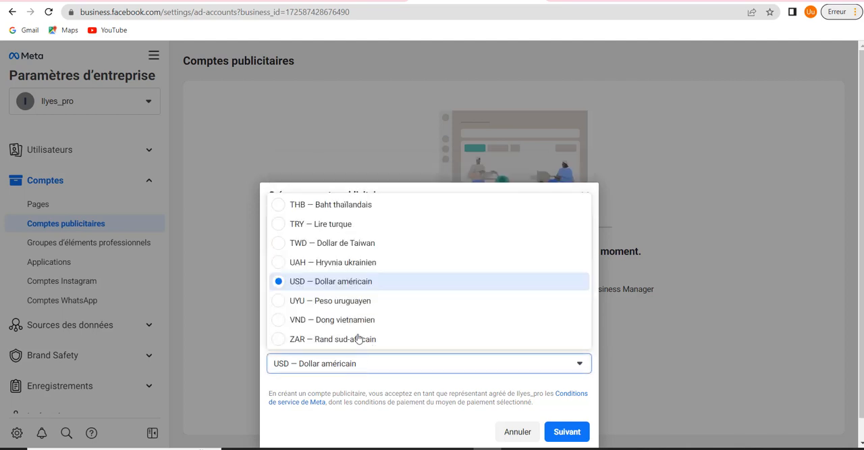
scroll(359, 312, up, 6)
scroll(357, 310, up, 3)
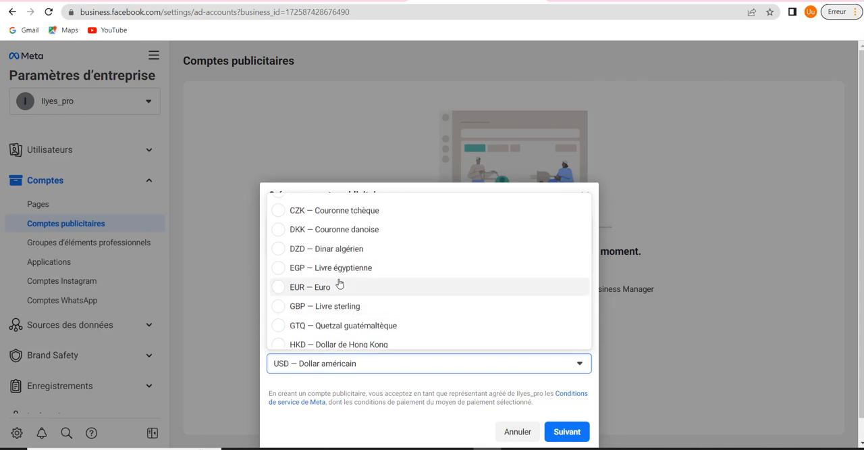
click(333, 288)
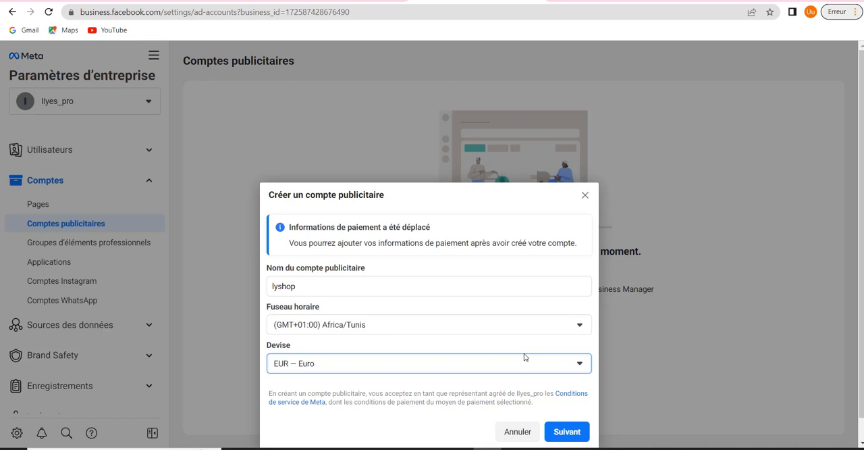
Designate the ad account for My business (Ilyes_pro) and create it
click(567, 431)
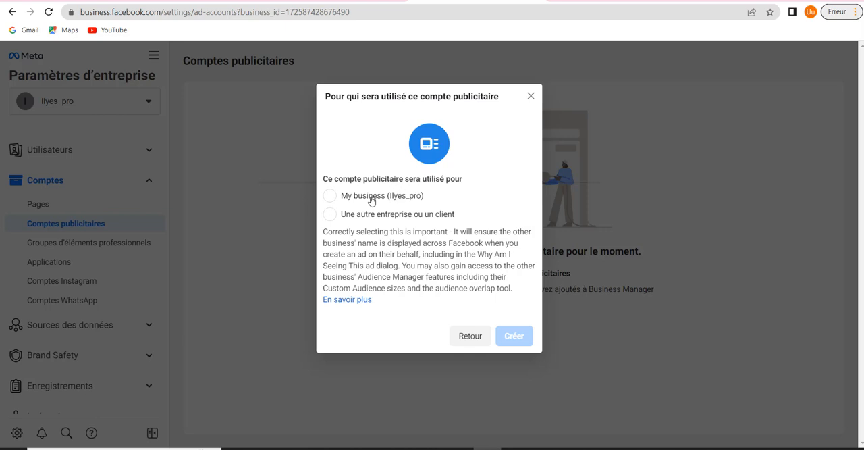
click(331, 197)
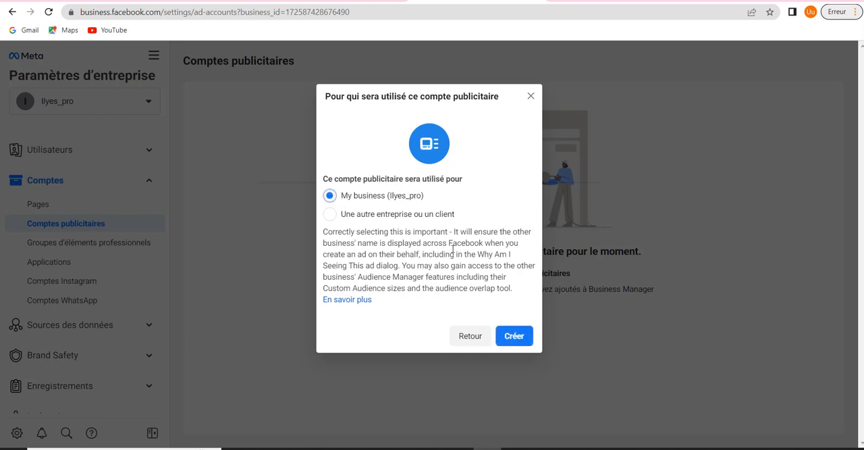
click(511, 338)
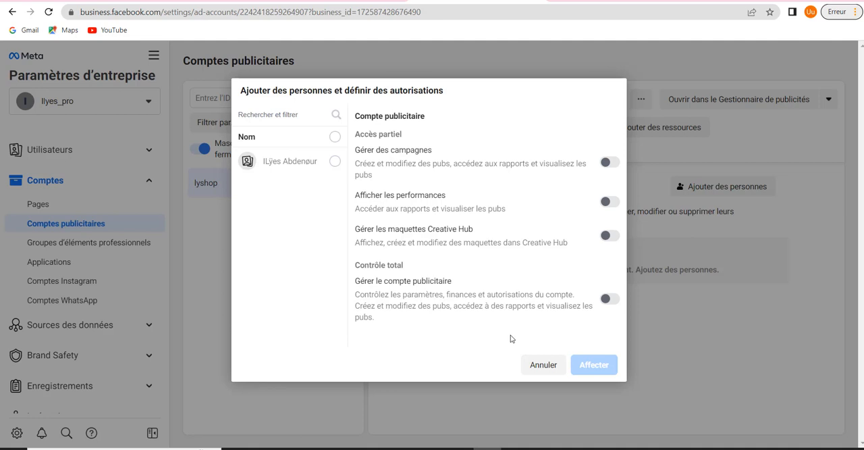
Assign the listed person to the lyshop ad account with full control to manage the ad account
click(338, 163)
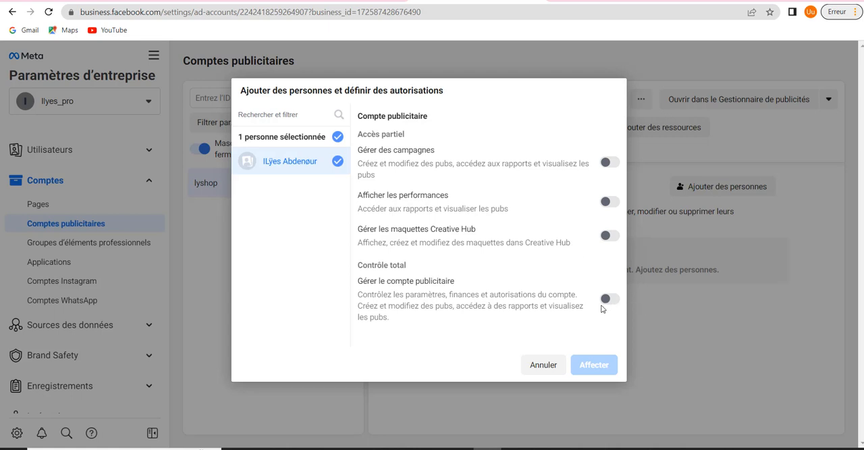
click(610, 298)
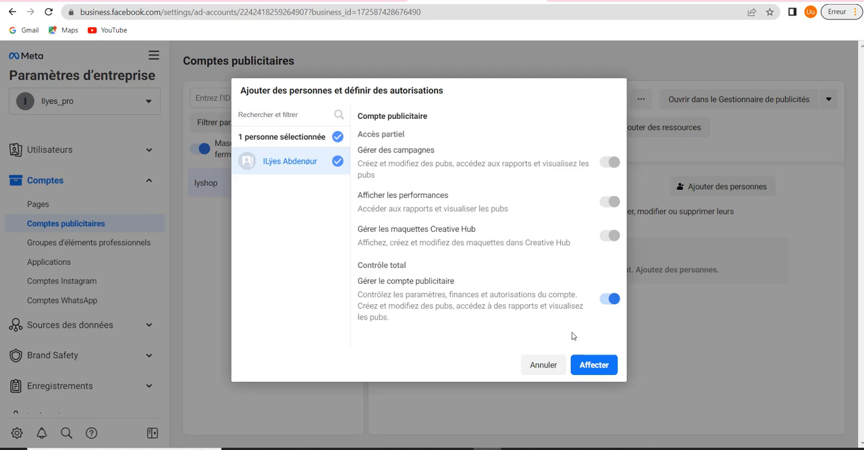
click(594, 365)
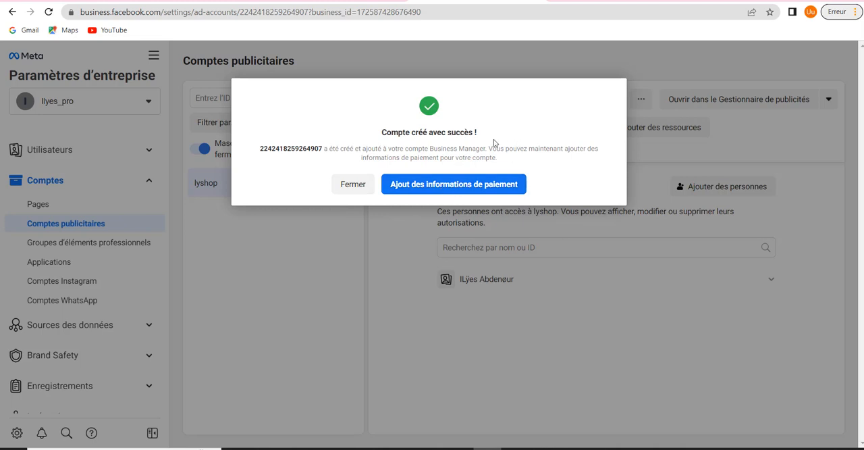
Start adding payment information for lyshop, accepting Algérie, Euro and the Tunis time zone, with a debit or credit card as payment method
click(437, 192)
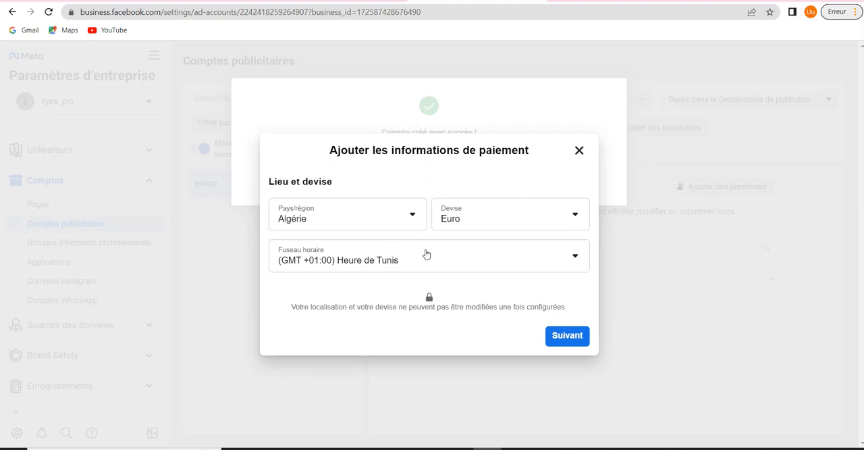
click(564, 340)
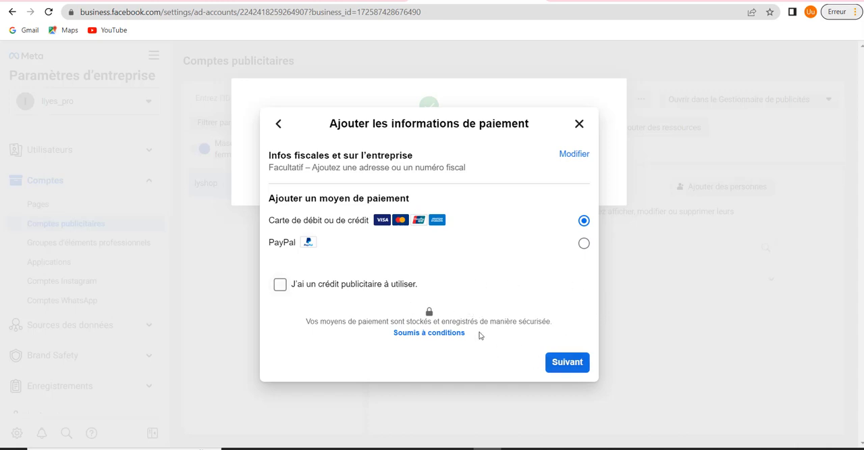
click(559, 362)
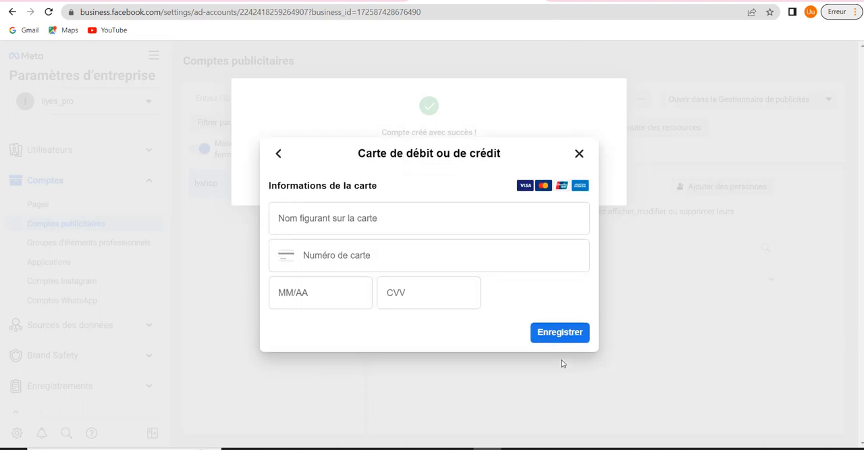
Fill in the cardholder name, card number, expiry date and CVV for the ad account, save the card and close the confirmation
click(380, 253)
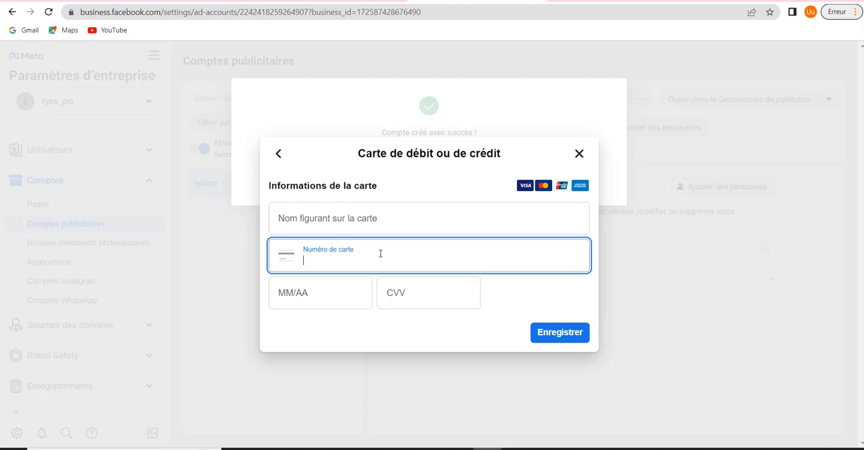
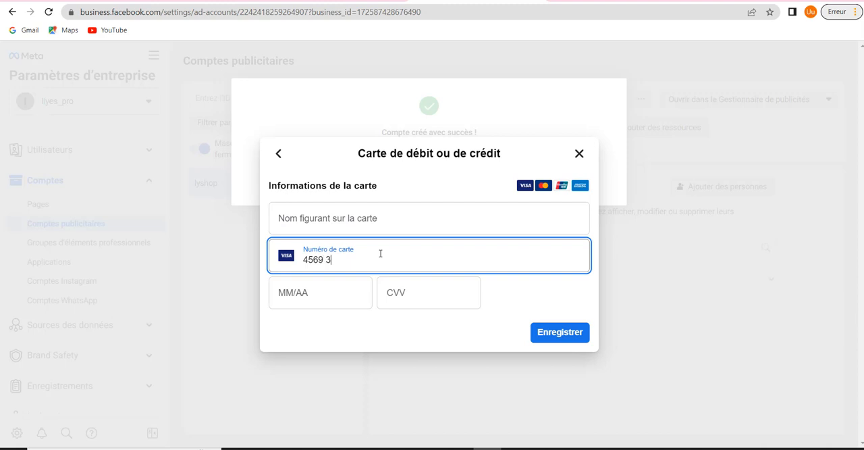
click(392, 209)
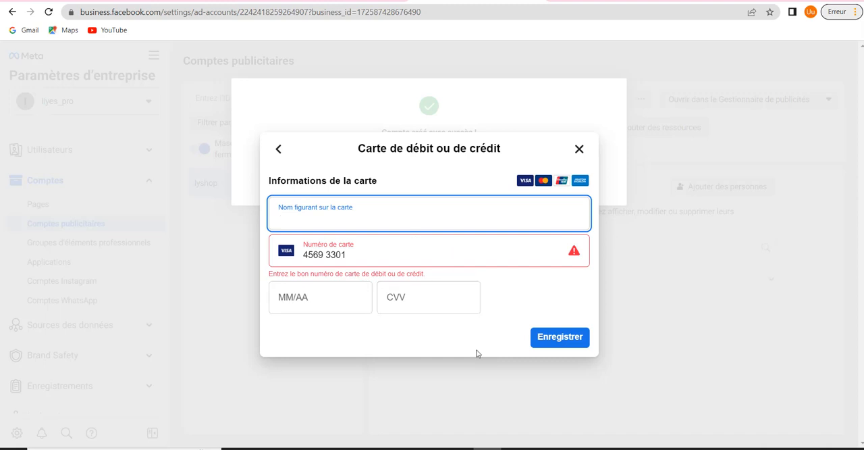
click(517, 448)
click(809, 431)
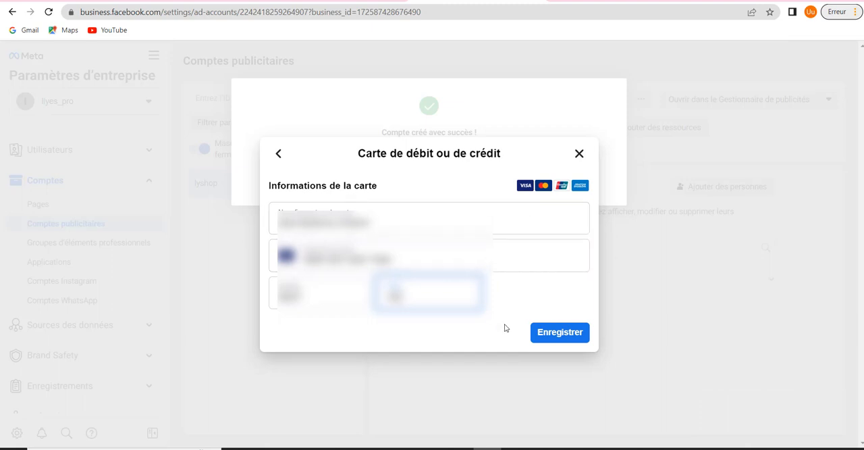
click(564, 341)
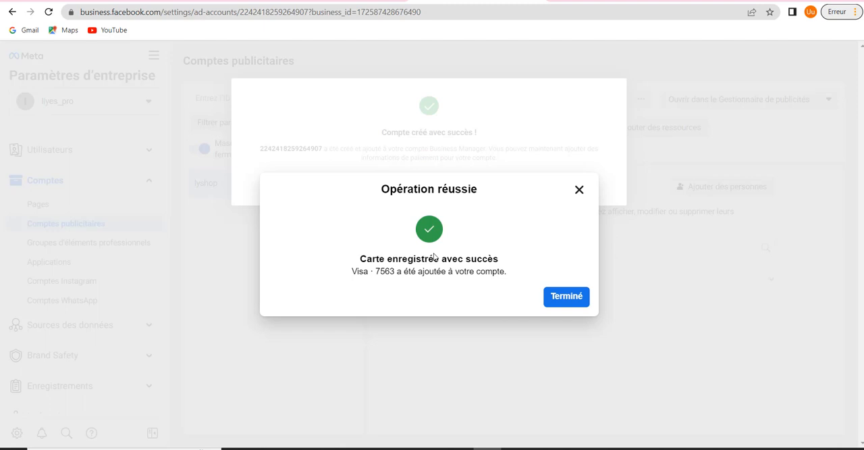
click(567, 297)
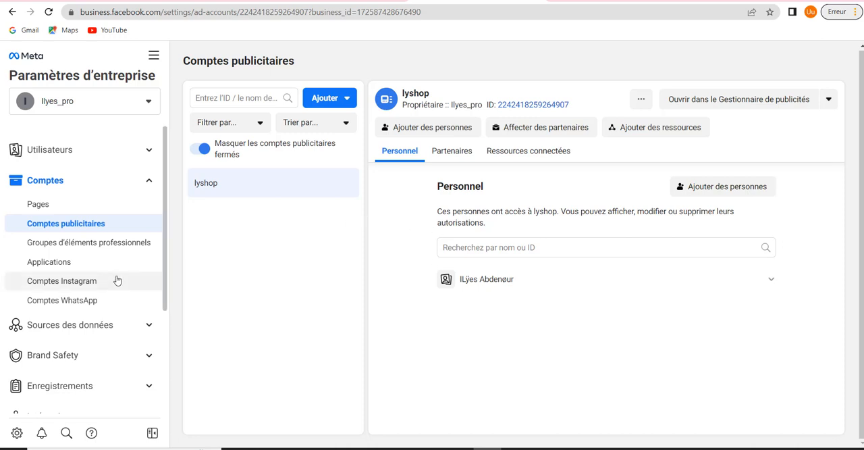
Look through the data sources, Brand Safety and registrations sections, check the business payment methods, and return to the ad accounts
scroll(116, 280, down, 2)
click(106, 212)
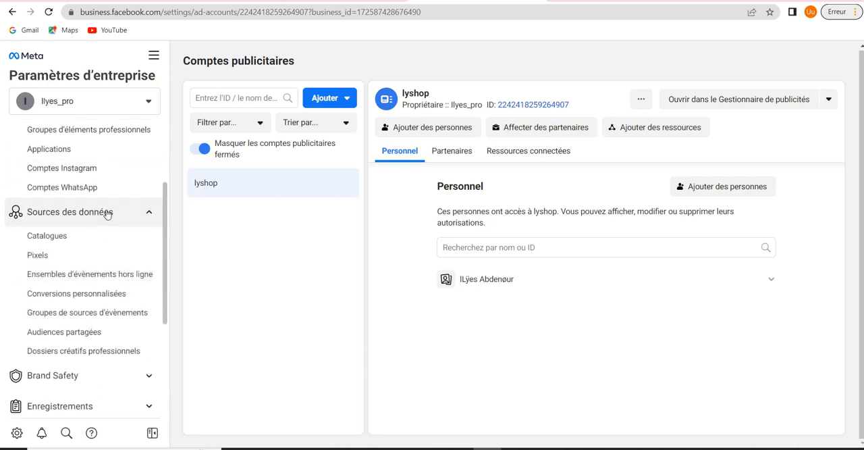
click(106, 212)
click(83, 248)
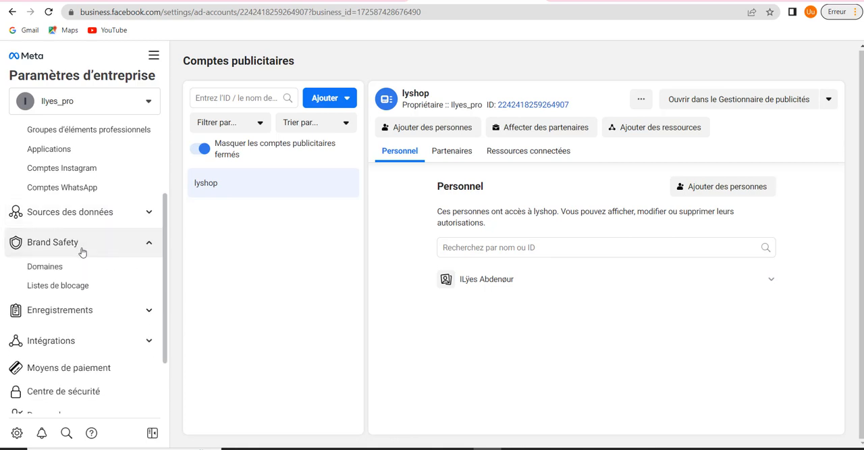
click(86, 309)
scroll(85, 304, down, 2)
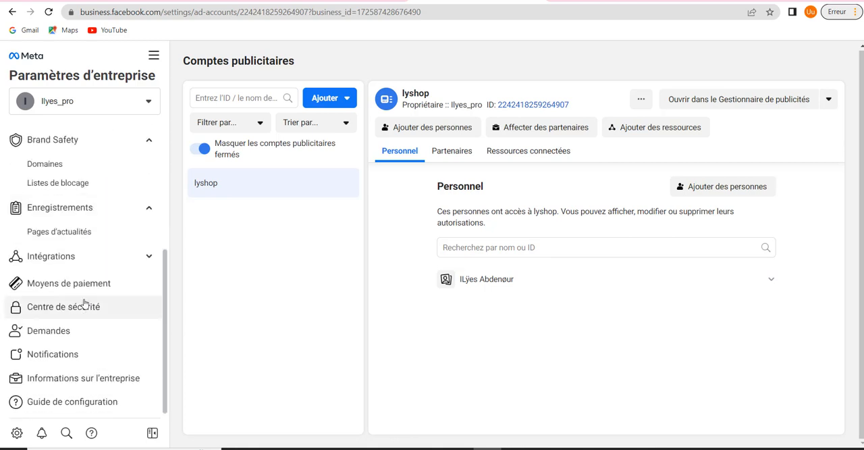
click(83, 287)
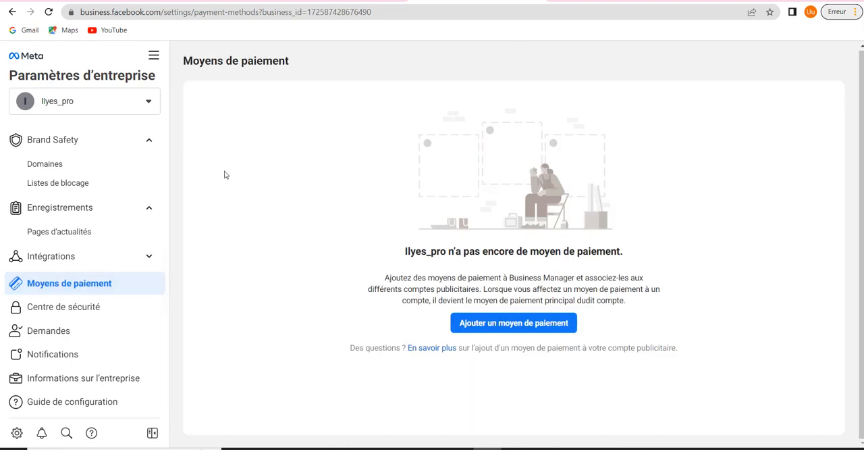
scroll(90, 228, up, 3)
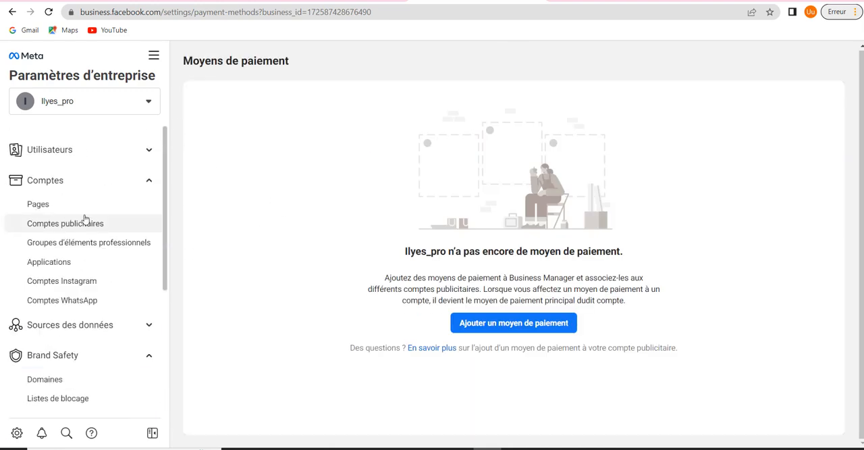
click(76, 223)
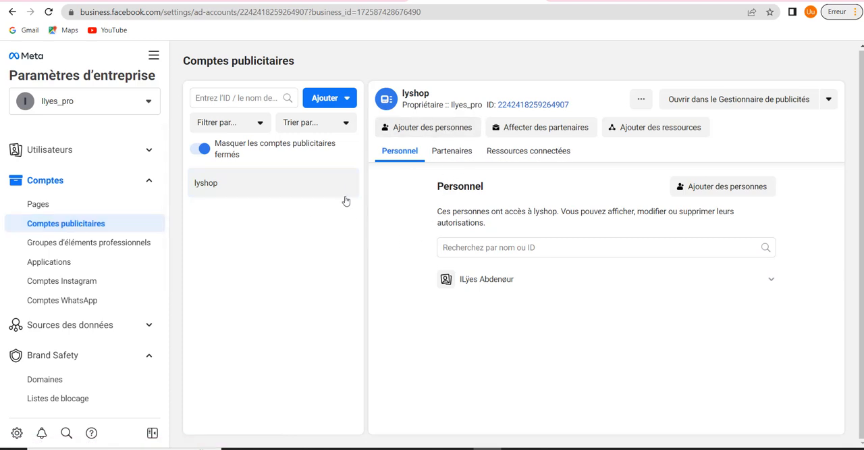
Start adding a payment method for the whole Ilyes_pro business and assign yourself the finance editor role
scroll(93, 241, down, 3)
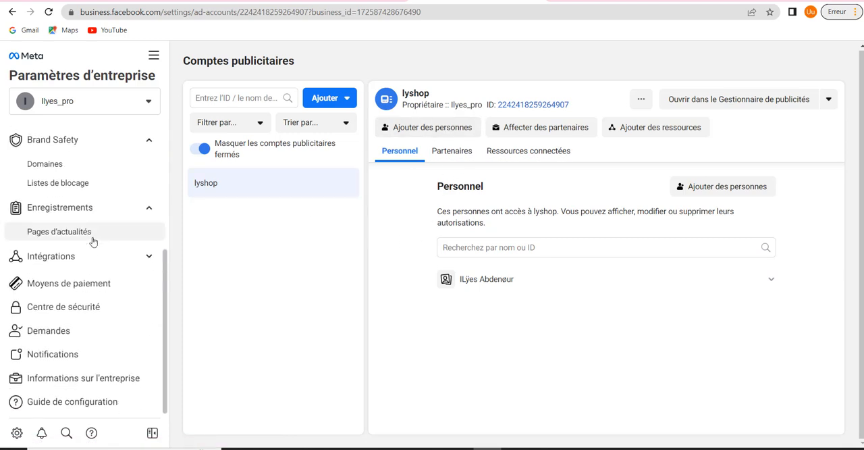
click(62, 283)
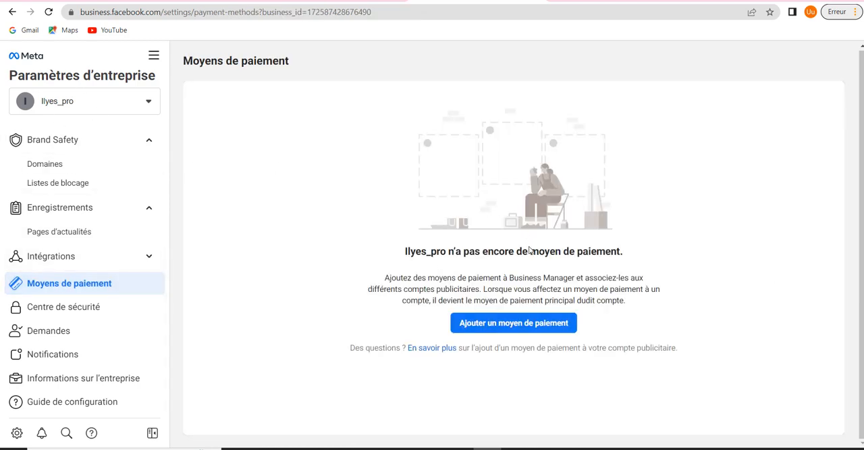
click(523, 327)
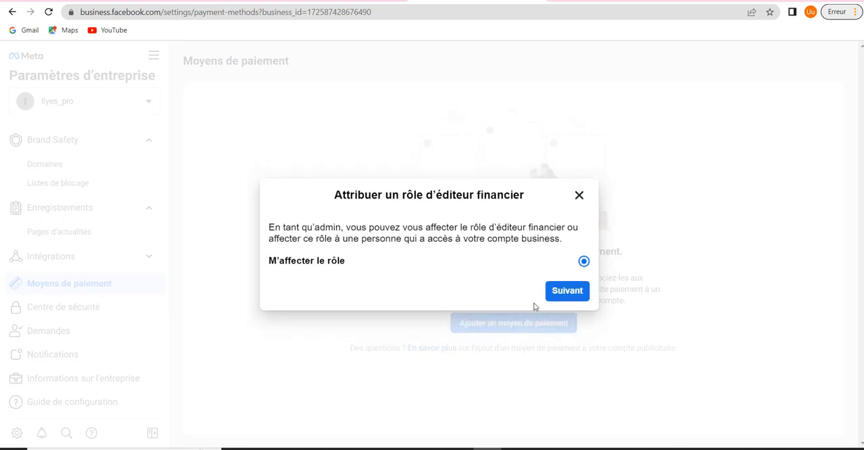
click(558, 293)
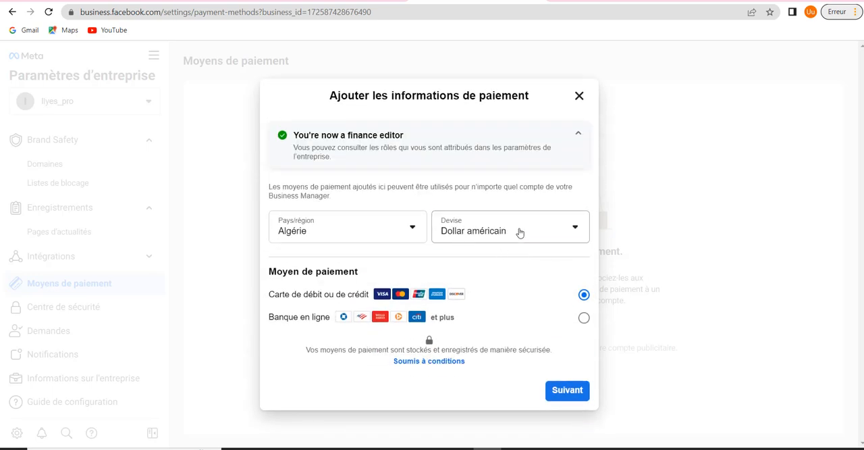
Set the business payment method's currency to Euro
click(518, 232)
scroll(497, 340, down, 6)
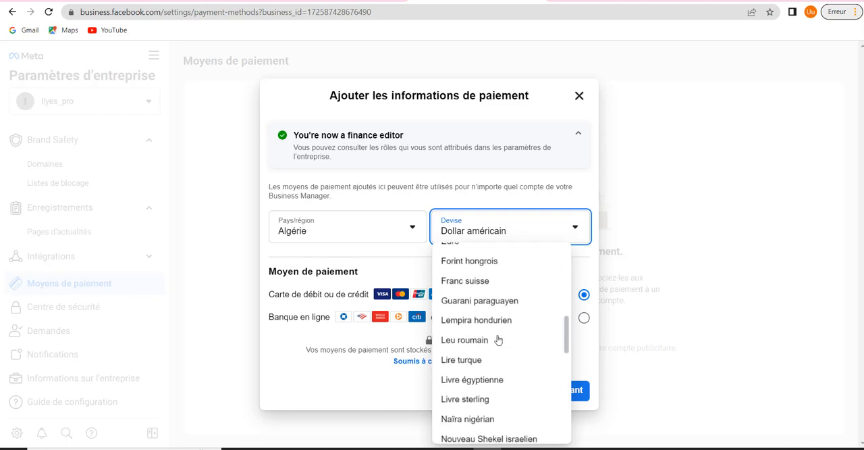
click(474, 251)
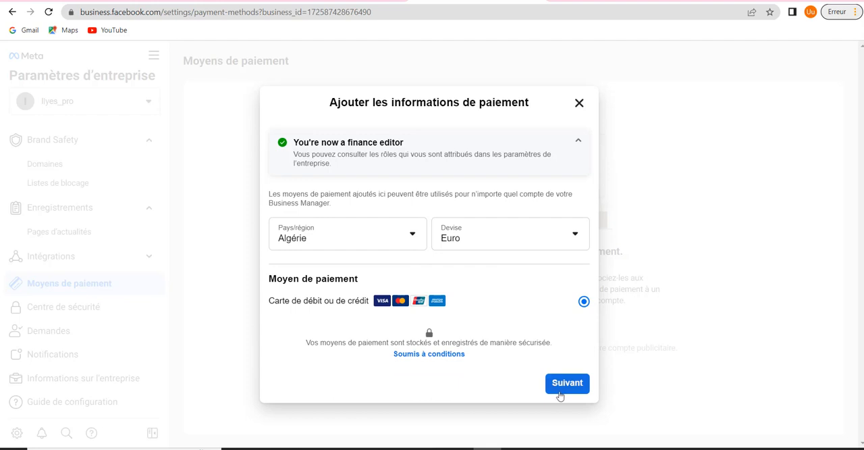
Provide the cardholder name, card number, expiry date and CVV for the business payment method, save the card and close the confirmation
click(564, 386)
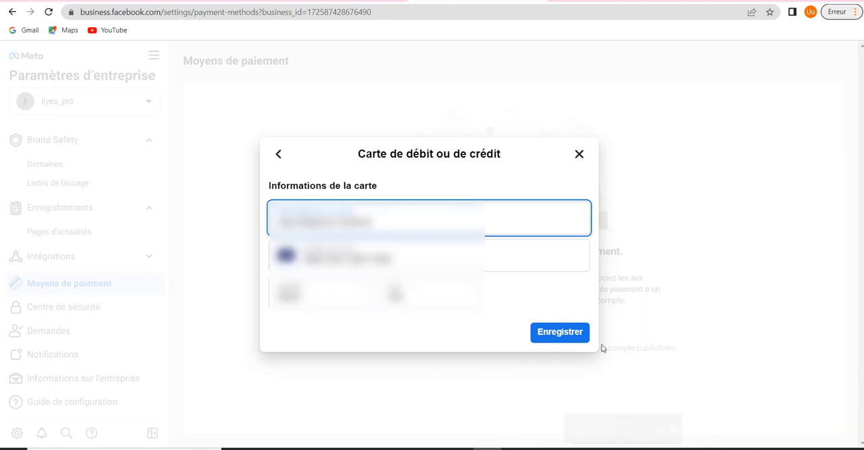
click(557, 329)
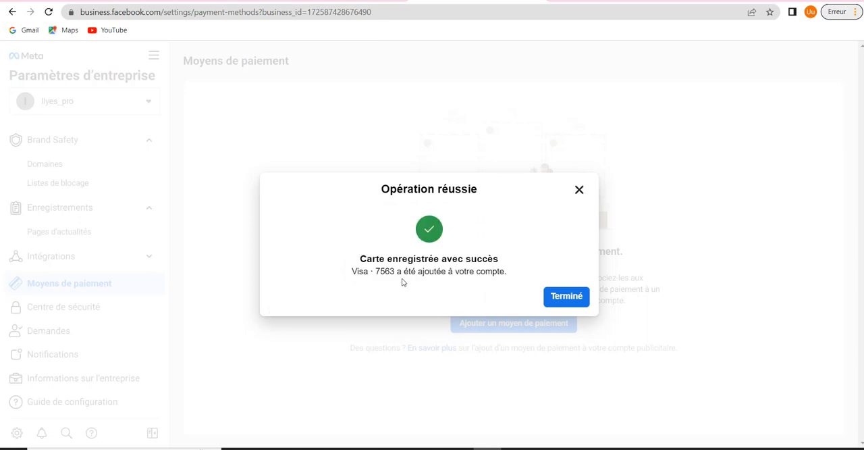
click(559, 297)
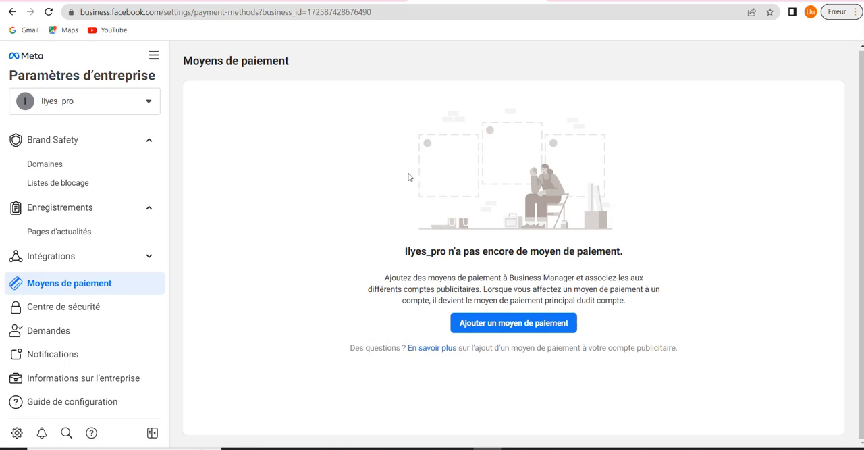
scroll(97, 222, up, 3)
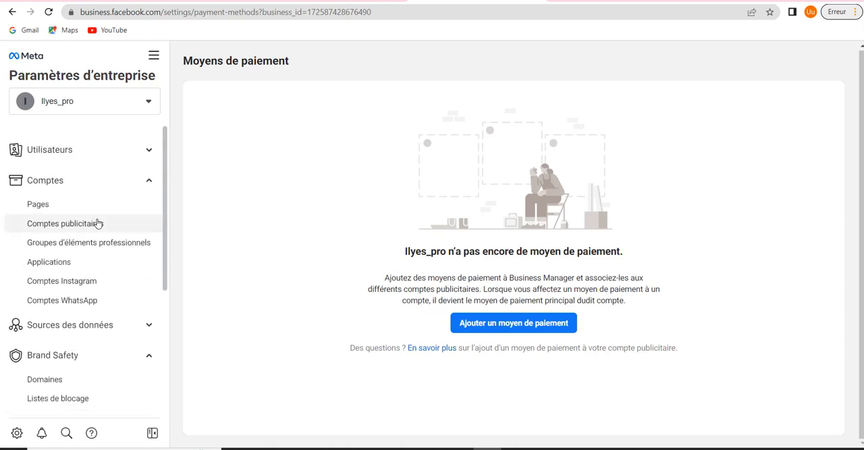
click(128, 181)
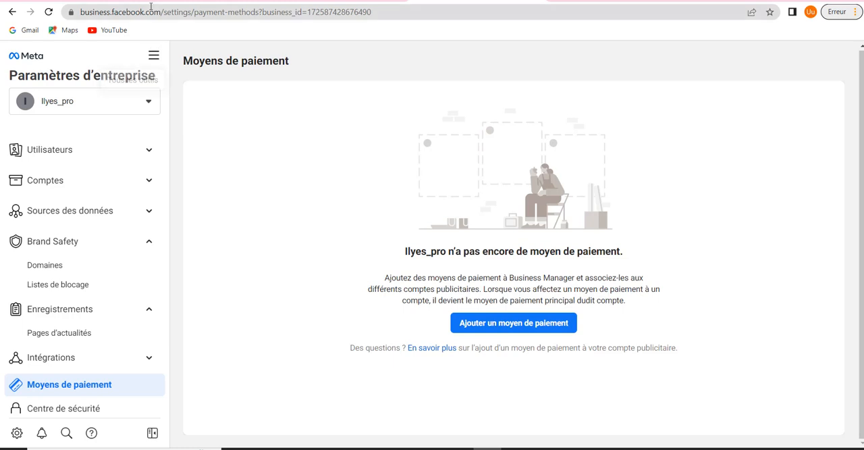
Refresh the business payment methods and look through the full list of business tools
click(51, 13)
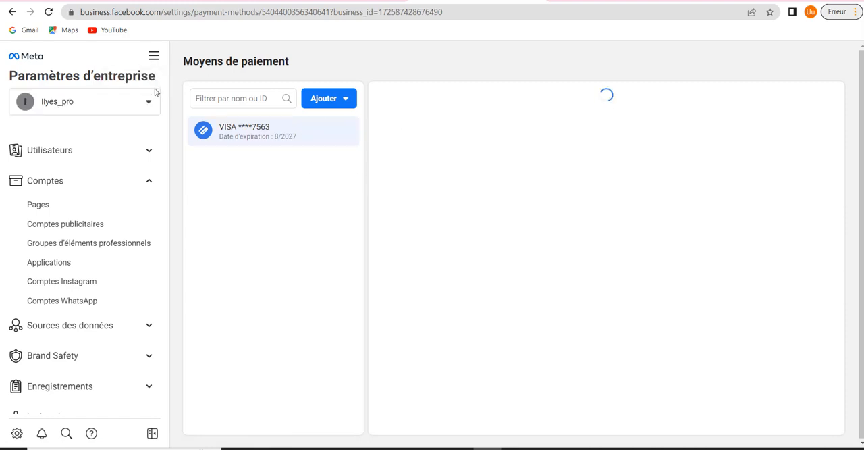
click(154, 58)
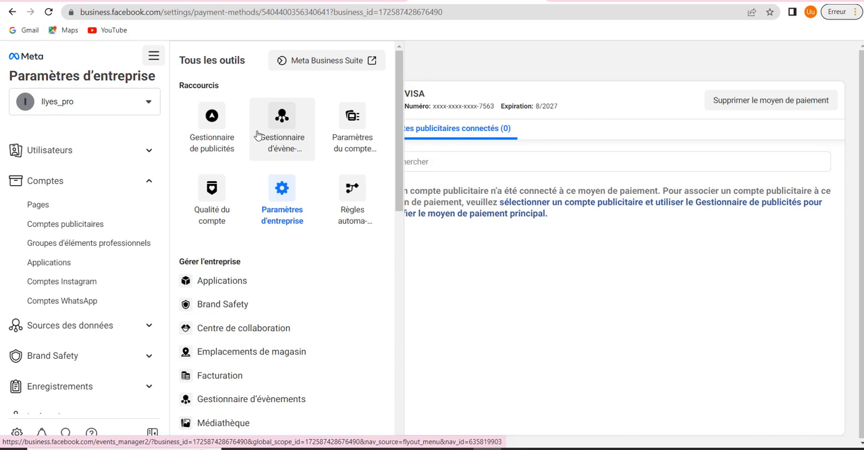
scroll(256, 289, down, 3)
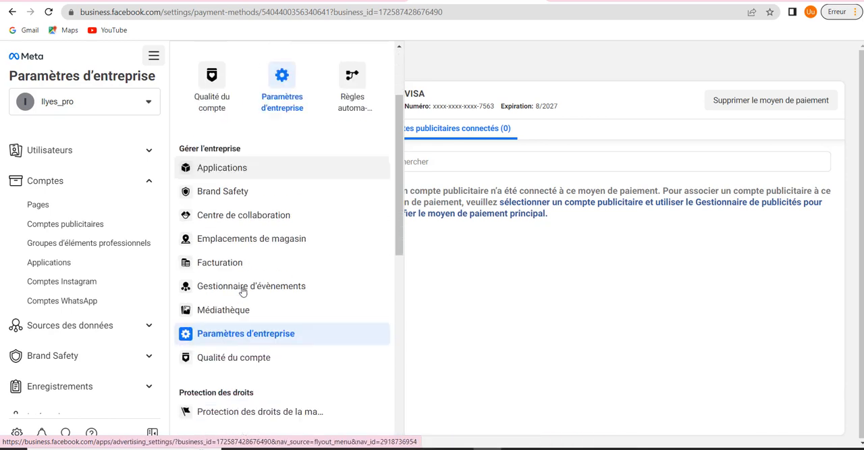
scroll(243, 290, down, 5)
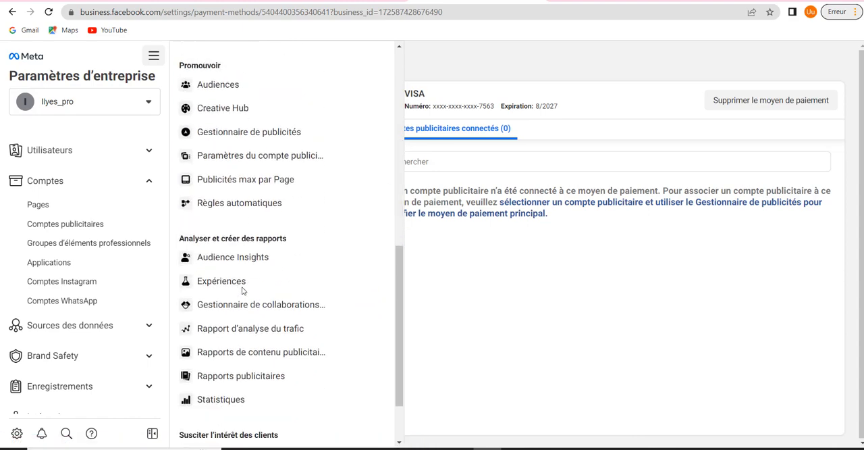
scroll(257, 291, up, 8)
scroll(250, 256, down, 7)
scroll(251, 268, up, 7)
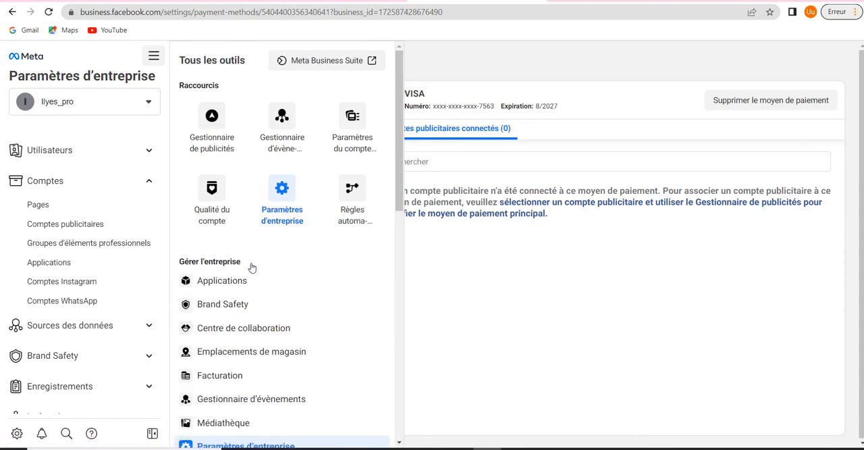
scroll(252, 268, down, 3)
scroll(251, 267, down, 4)
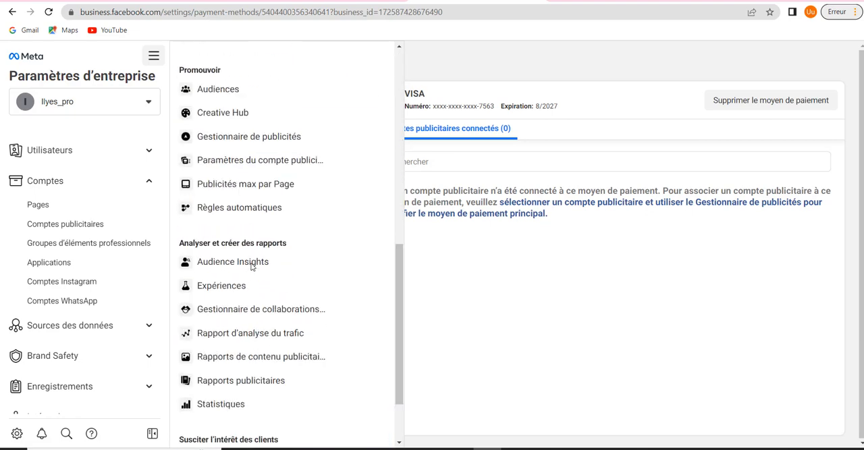
scroll(251, 267, up, 7)
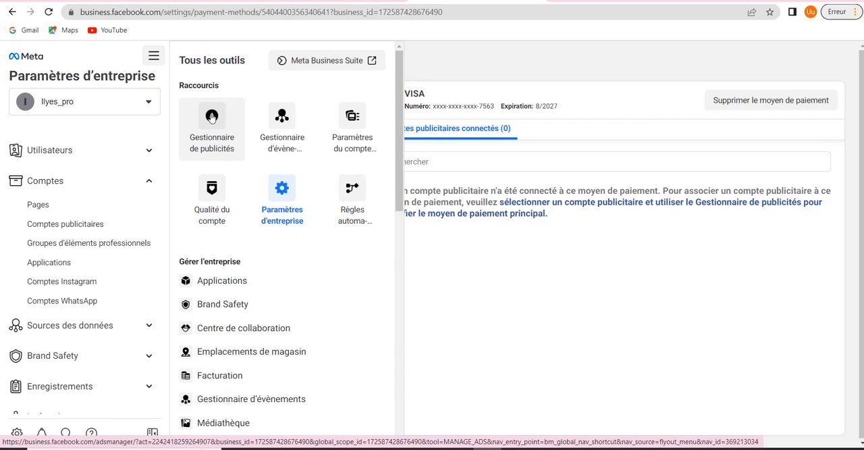
Open the Gestionnaire de publicités and create a new campaign with the Messages objective
click(211, 117)
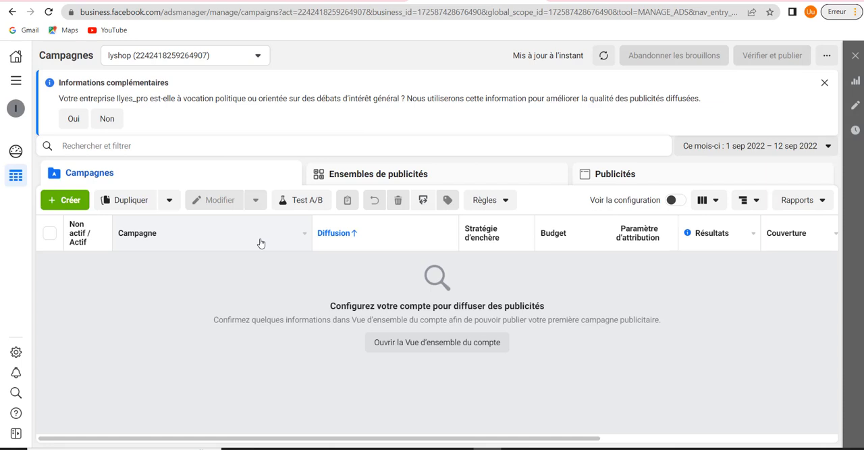
click(57, 205)
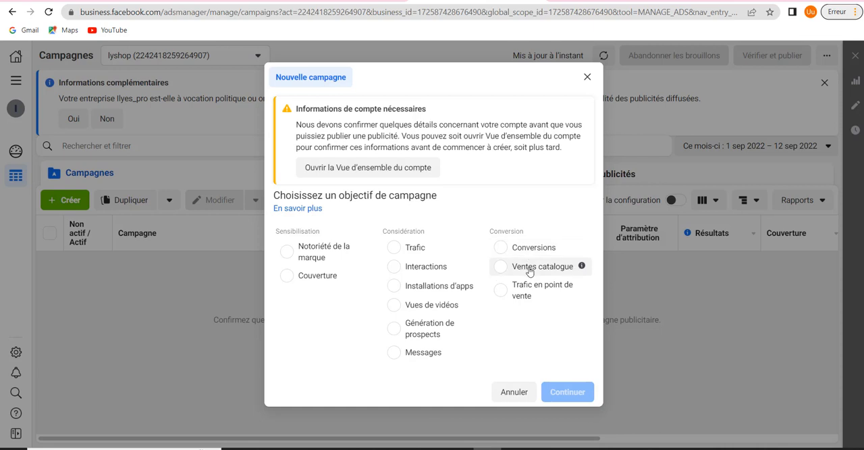
click(410, 359)
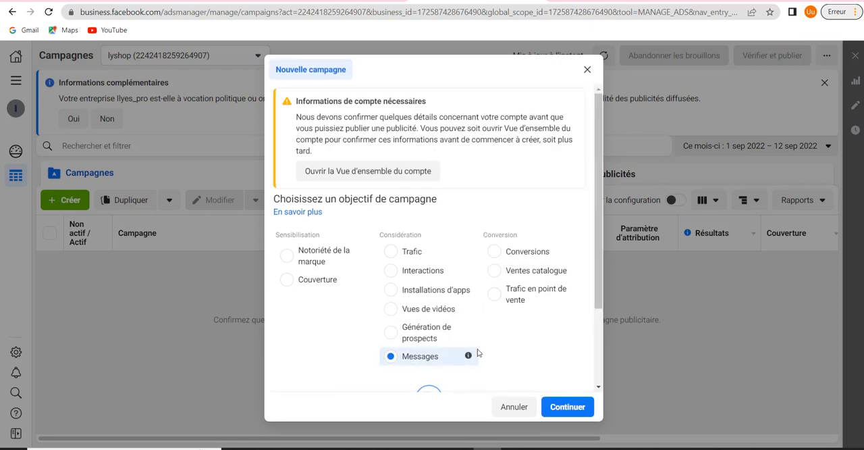
click(567, 407)
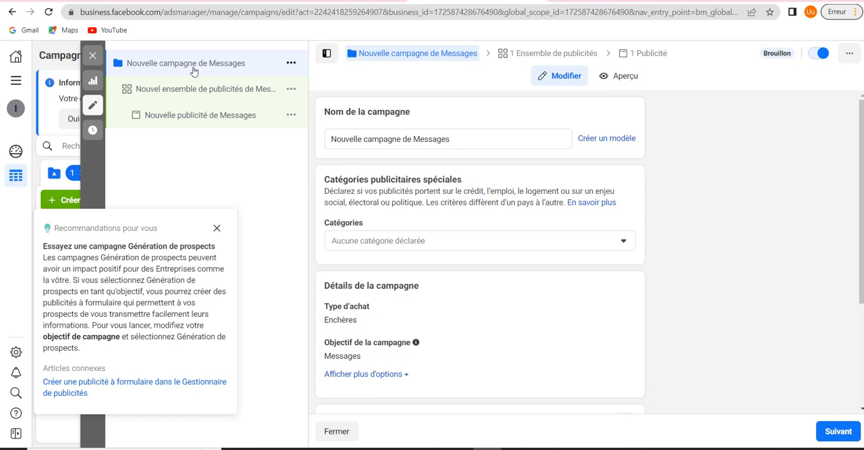
Quickly duplicate the ad set of the new Messages campaign
right_click(292, 91)
click(292, 92)
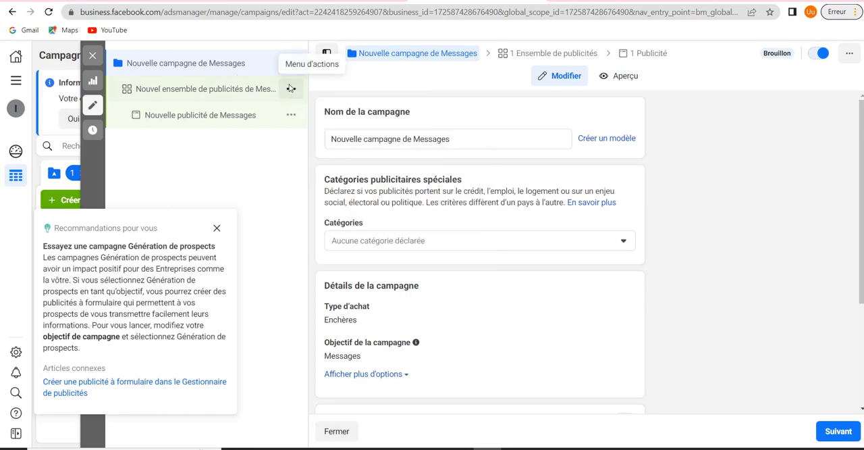
right_click(291, 91)
click(290, 91)
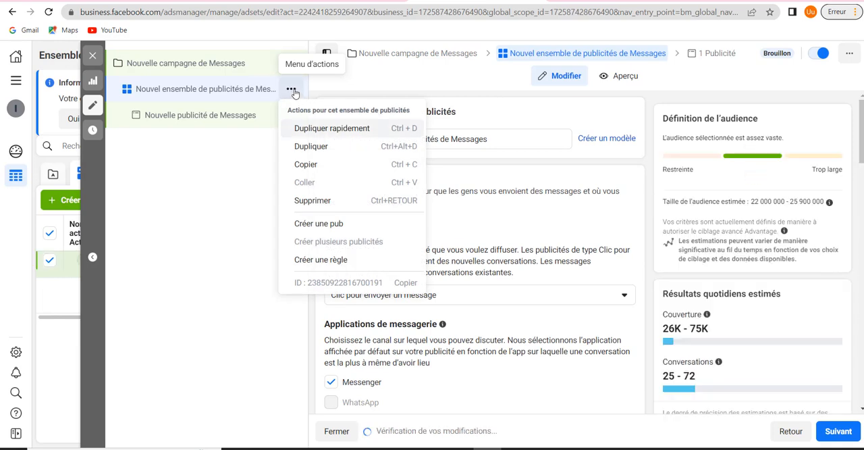
click(321, 131)
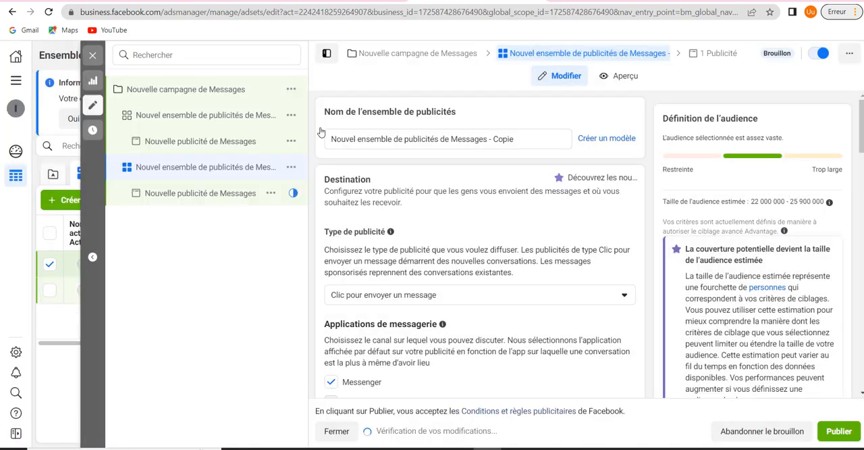
Delete the duplicated ad set from the Messages campaign and confirm the deletion
click(290, 168)
click(313, 278)
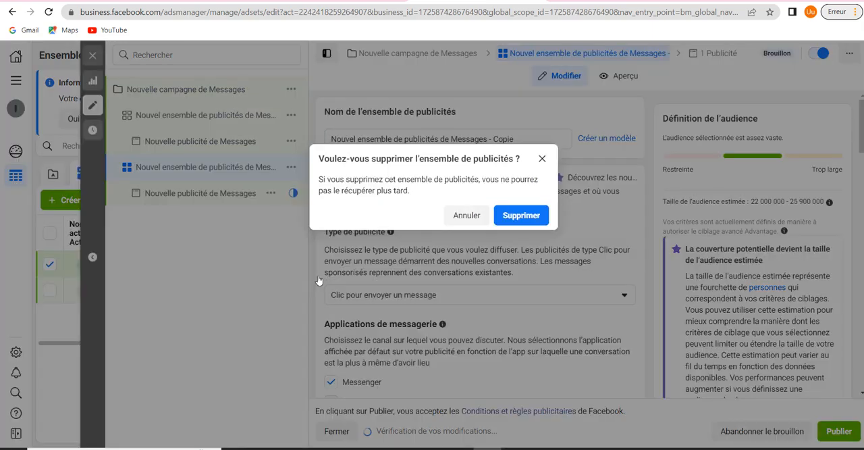
click(514, 220)
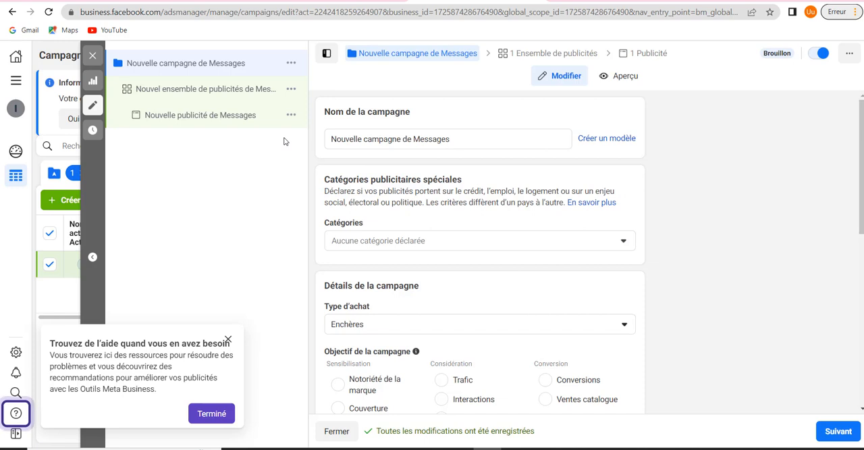
Dismiss the help tip and rename the Messages campaign as lyeshop
click(228, 339)
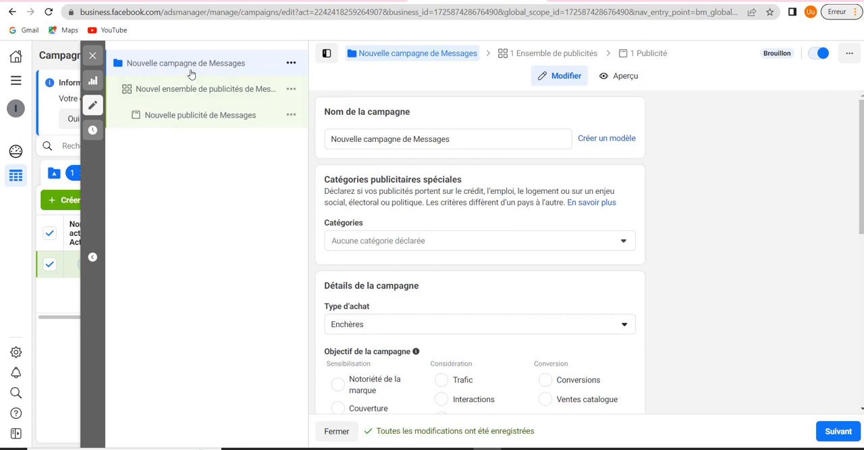
triple_click(508, 142)
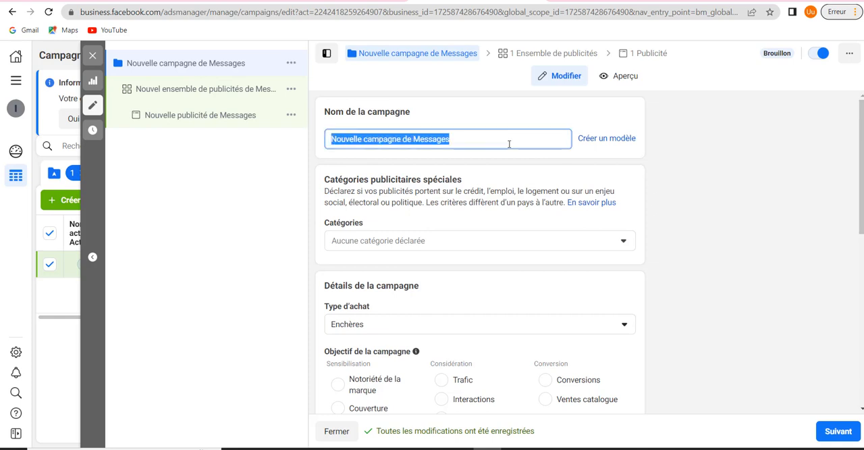
key(BackSpace)
text(ly)
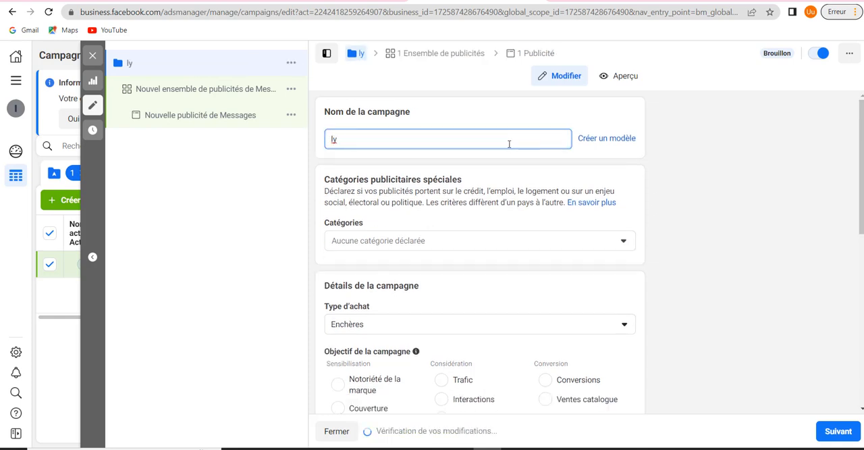
text(eshop)
Review the campaign's objective, A/B test and Advantage budget settings, and continue past the campaign level
scroll(453, 214, down, 2)
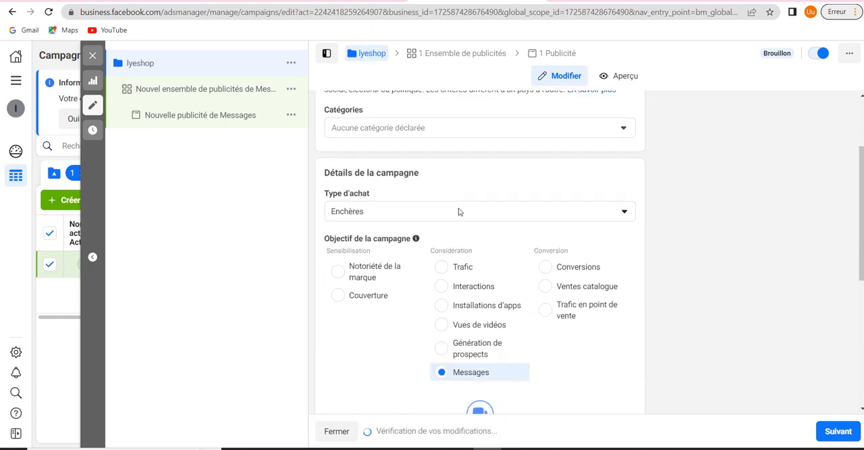
scroll(457, 212, down, 3)
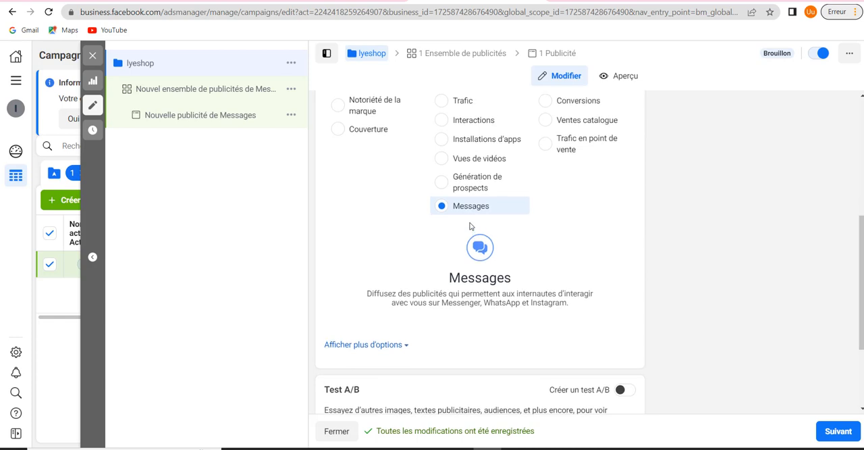
scroll(469, 223, up, 5)
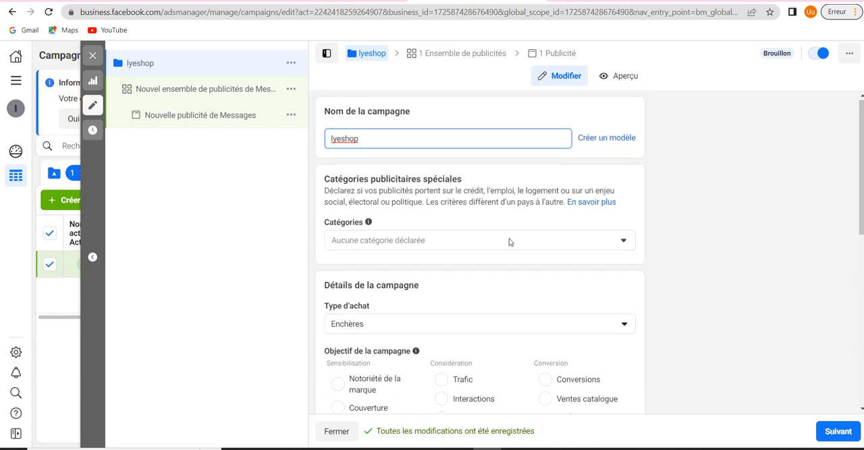
scroll(509, 241, down, 4)
scroll(509, 241, down, 2)
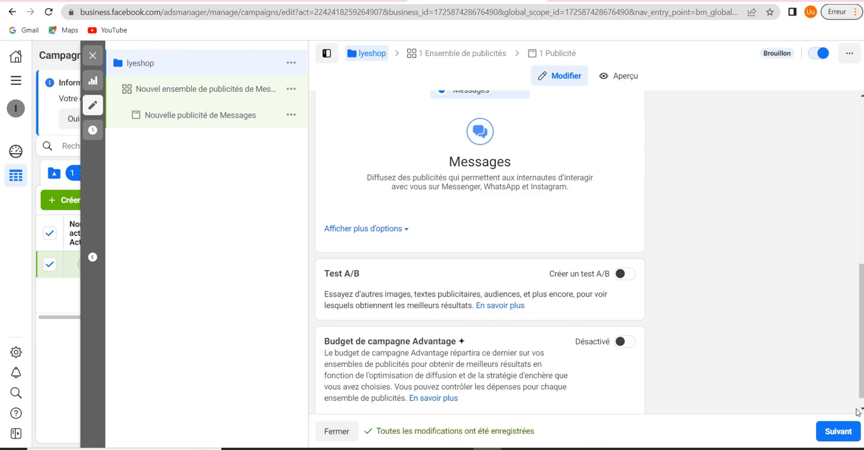
click(838, 430)
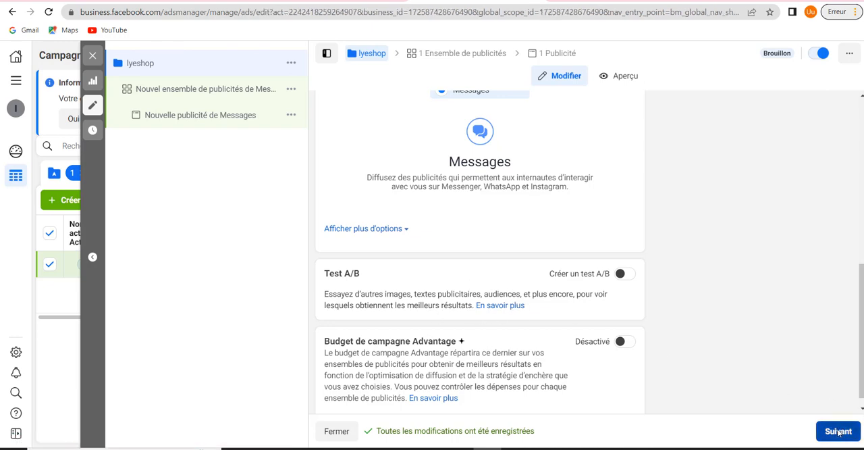
Open the campaign's ad set and rename it as lyeshop
click(245, 89)
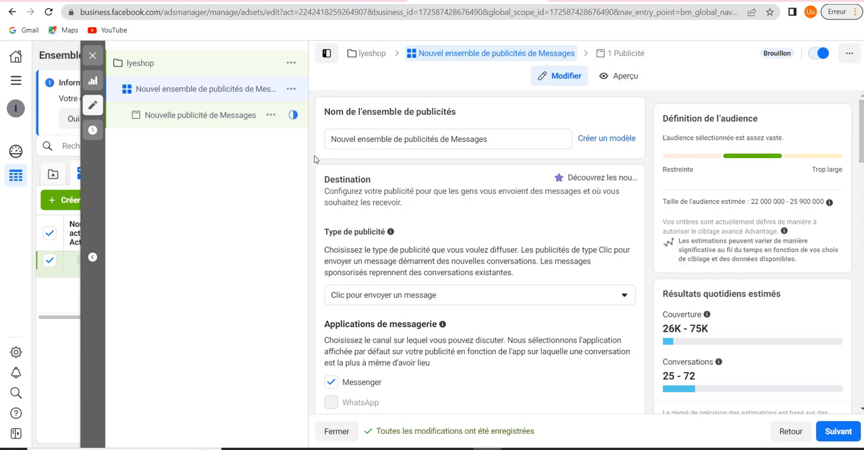
scroll(361, 204, down, 3)
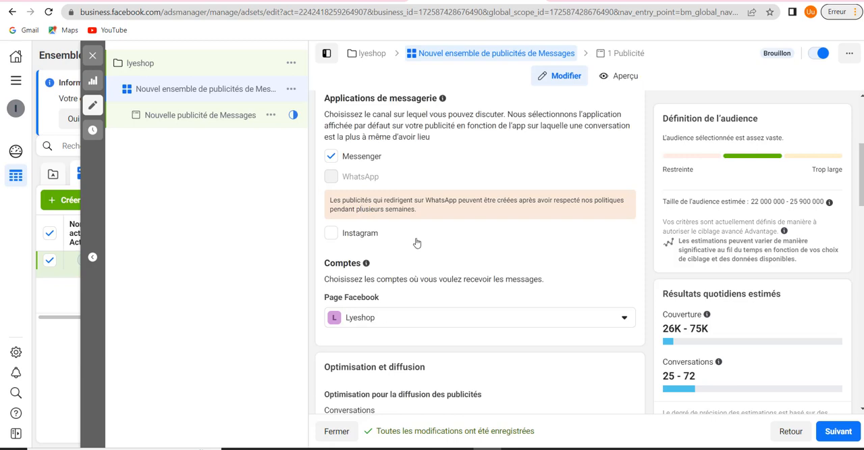
scroll(415, 241, up, 3)
triple_click(509, 142)
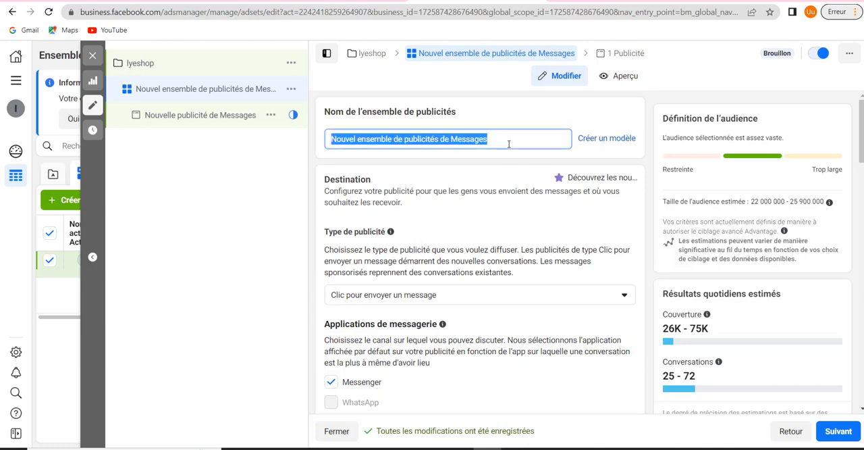
key(BackSpace)
text(lye)
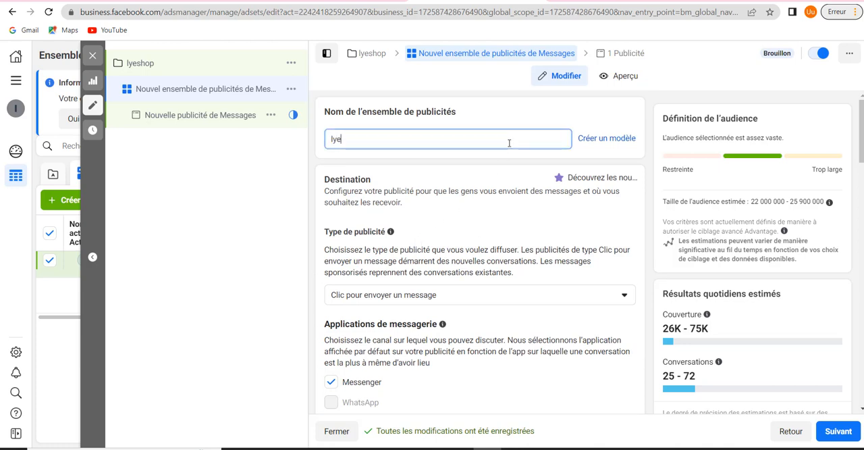
text(shop)
Check the available ad types for the lyeshop ad set, keeping "Clic pour envoyer un message"
scroll(509, 143, down, 2)
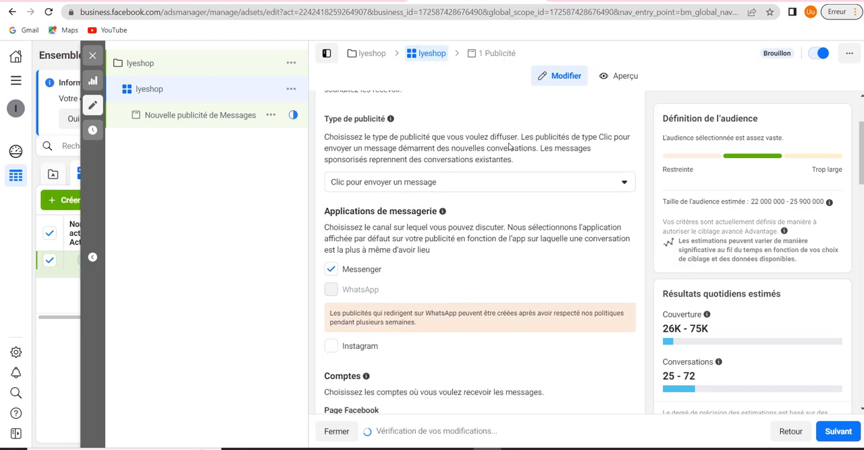
scroll(509, 143, up, 2)
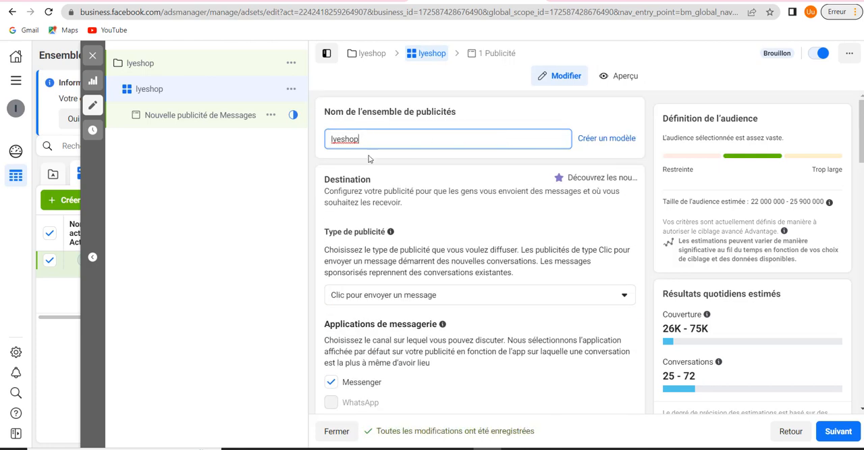
scroll(465, 178, down, 2)
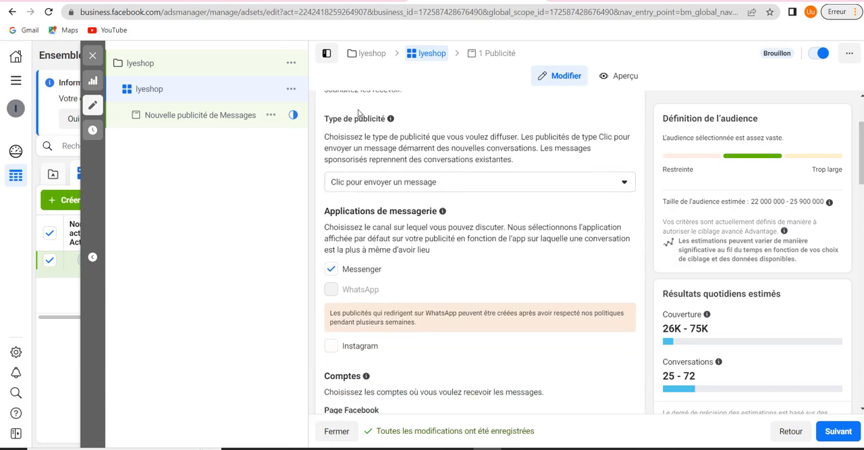
click(472, 184)
click(473, 183)
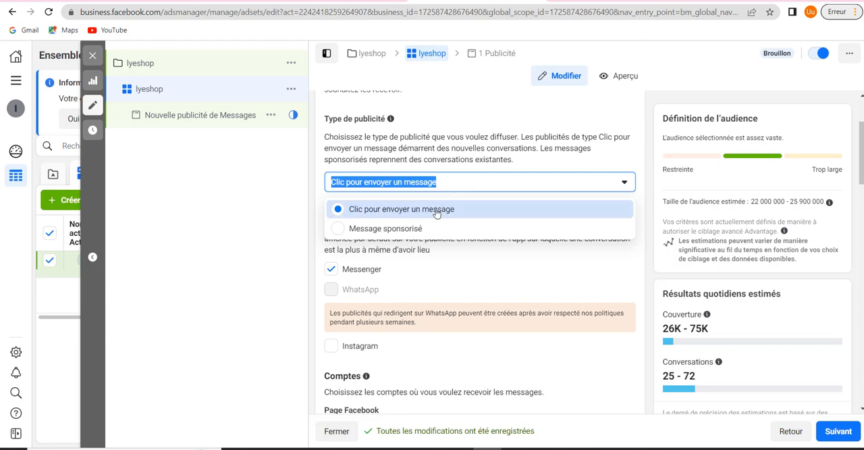
click(457, 188)
click(456, 187)
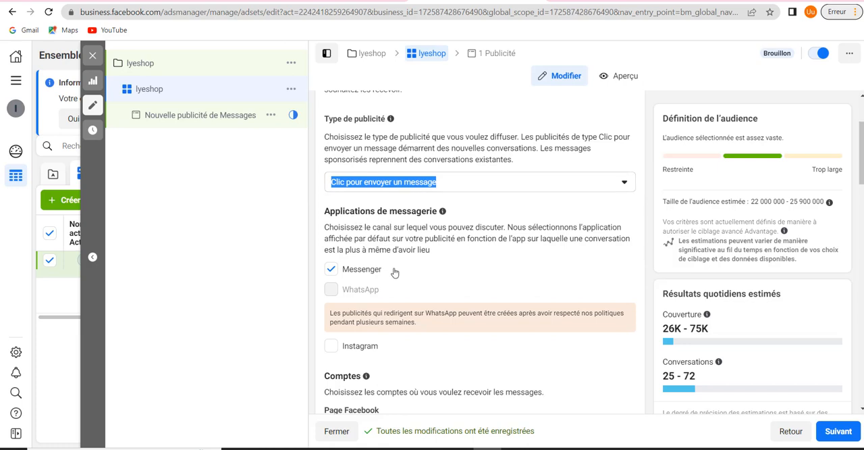
Check the ad set's messaging apps and the Facebook Page chosen to receive the messages
scroll(364, 273, down, 2)
scroll(392, 228, up, 2)
scroll(460, 230, down, 2)
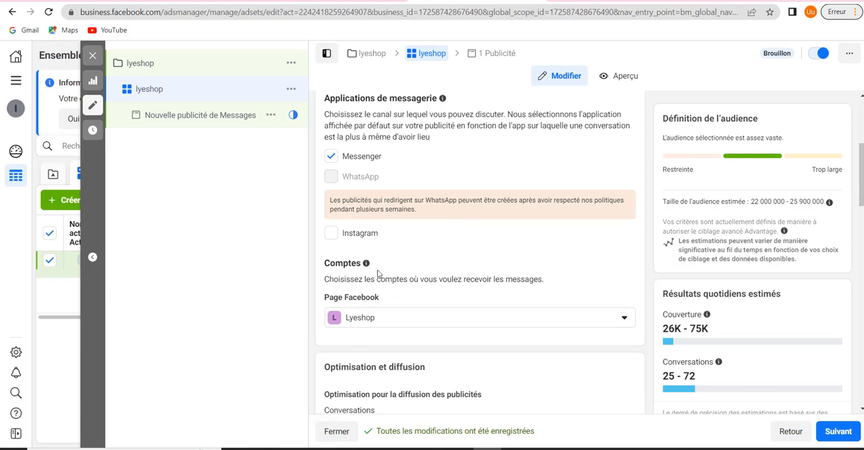
double_click(400, 323)
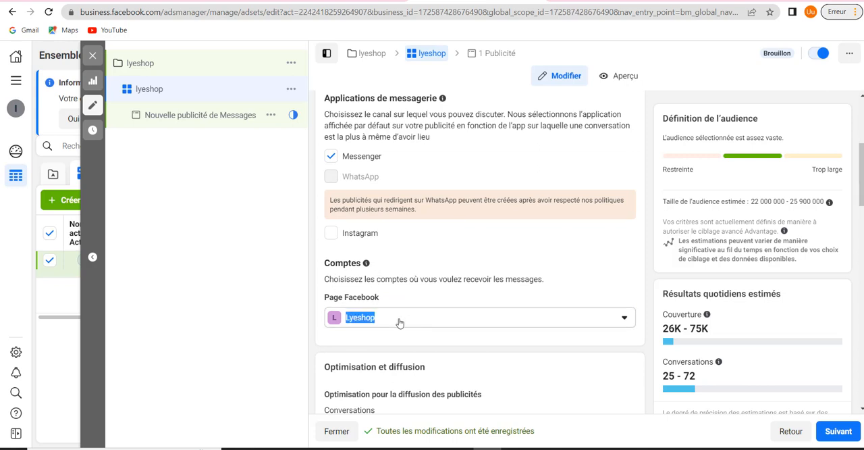
Check which Facebook Pages can receive the ad set's messages, keeping Lyeshop selected
double_click(399, 323)
click(400, 324)
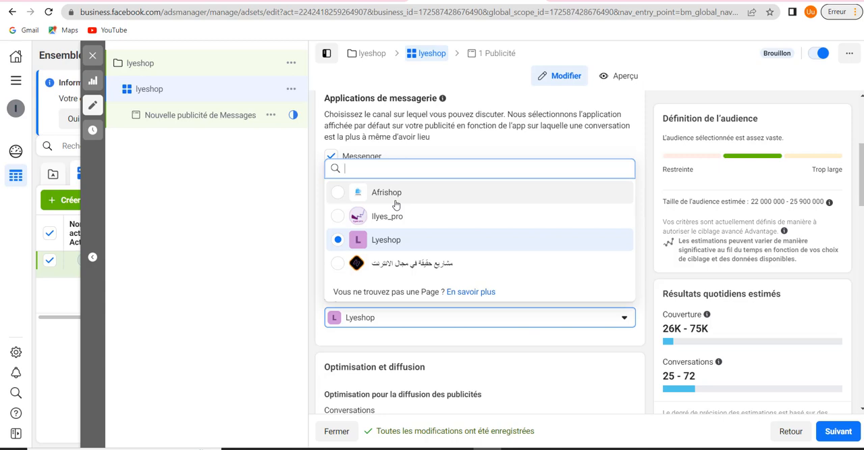
click(387, 317)
click(384, 320)
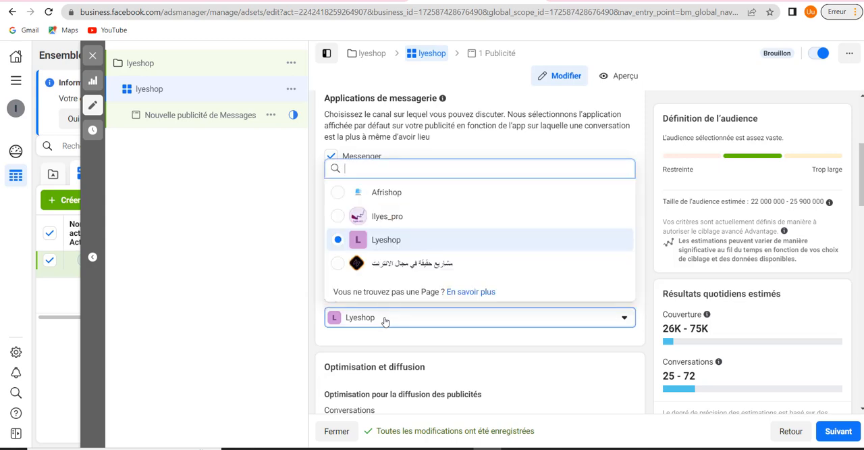
scroll(463, 349, down, 2)
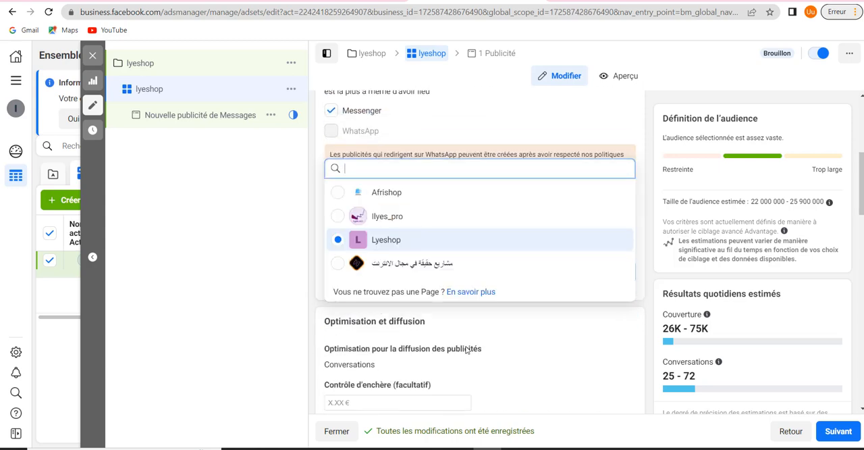
click(322, 159)
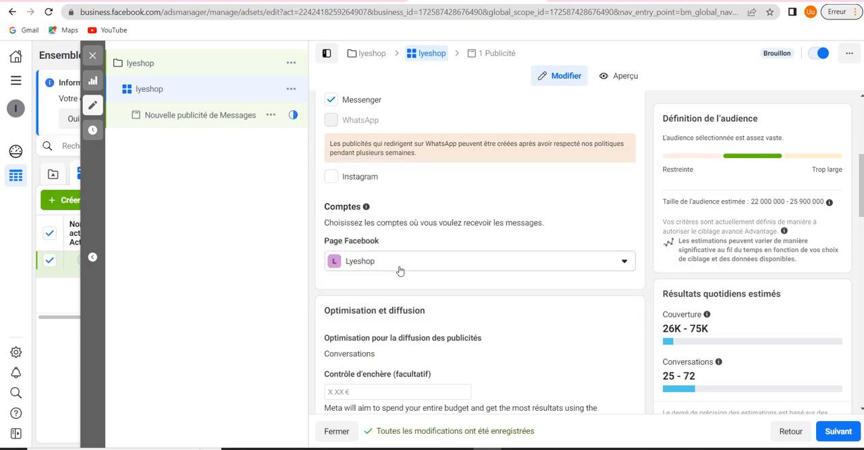
Review the ad delivery optimisation choices, keeping Conversations, and expand the additional options for billing basis and delivery type
scroll(400, 270, down, 2)
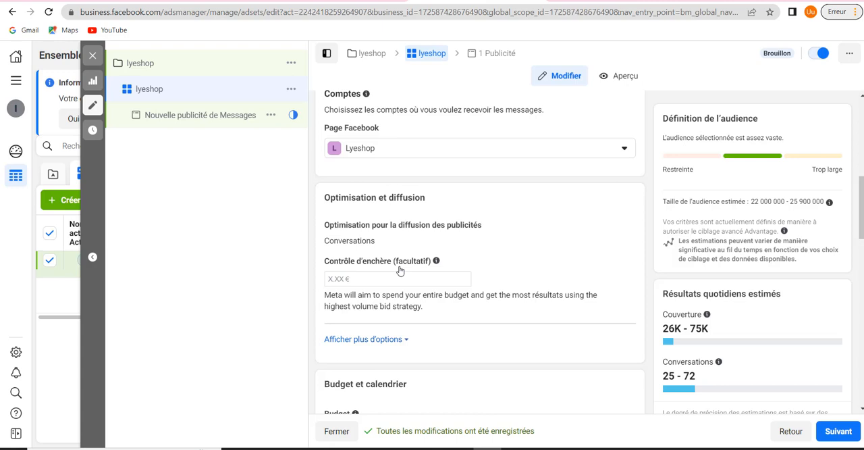
scroll(434, 248, down, 1)
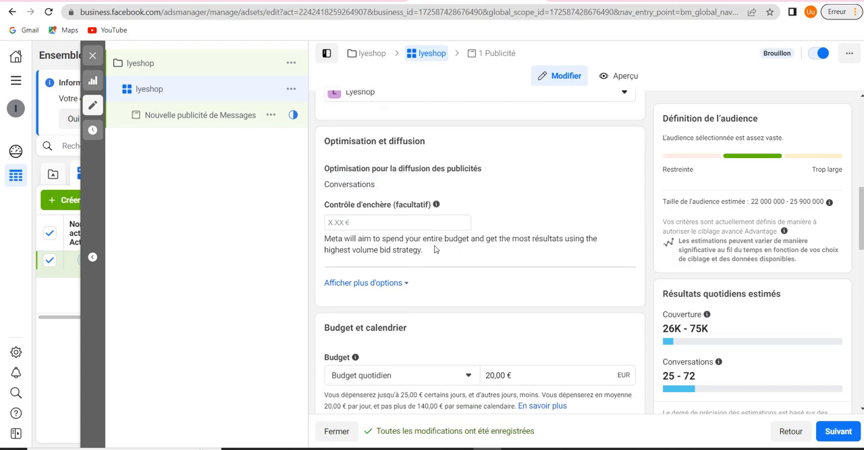
scroll(434, 248, up, 1)
scroll(434, 248, down, 2)
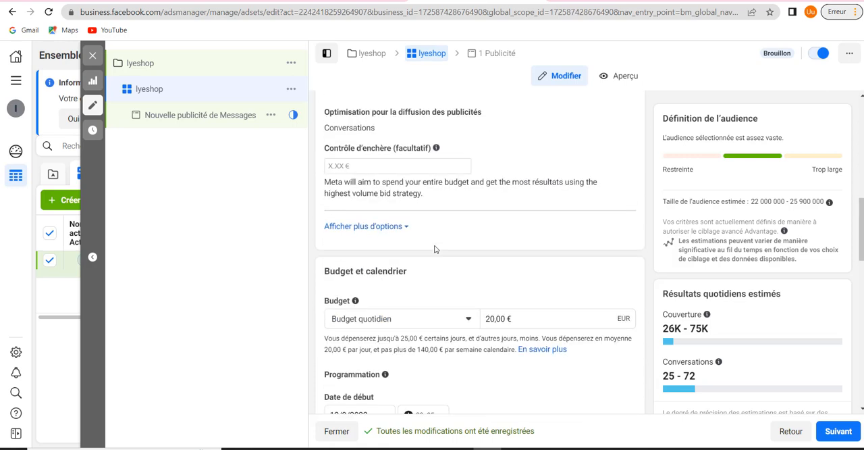
scroll(434, 248, up, 2)
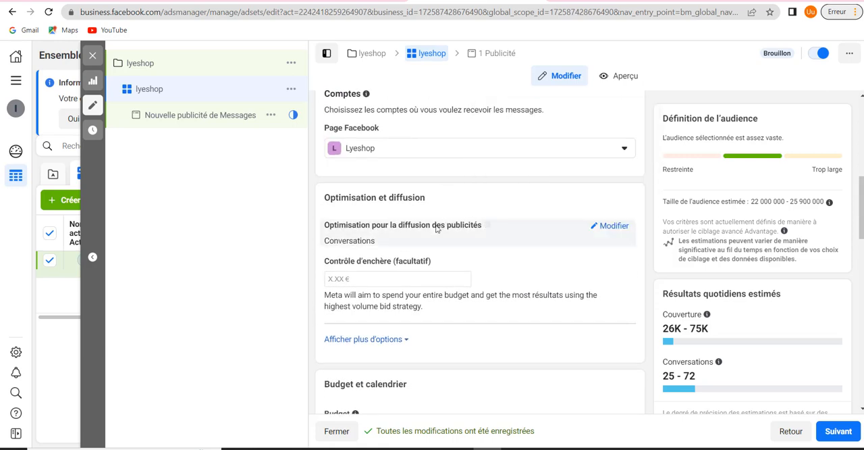
click(611, 225)
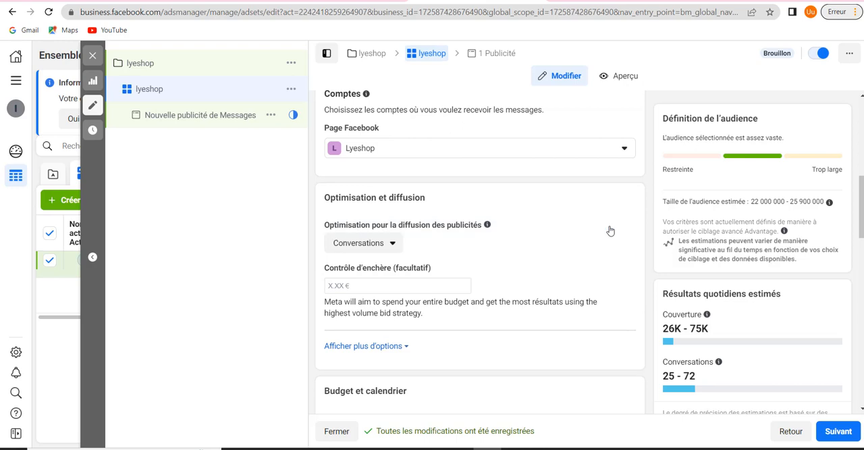
click(362, 244)
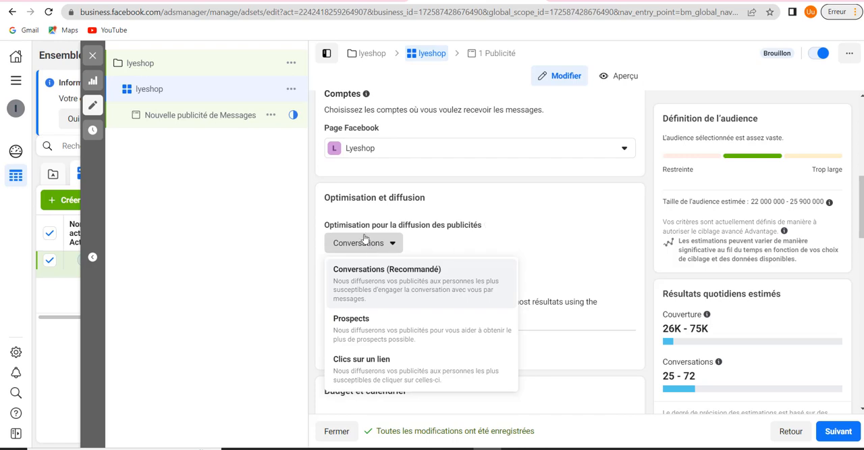
click(578, 237)
scroll(578, 234, down, 2)
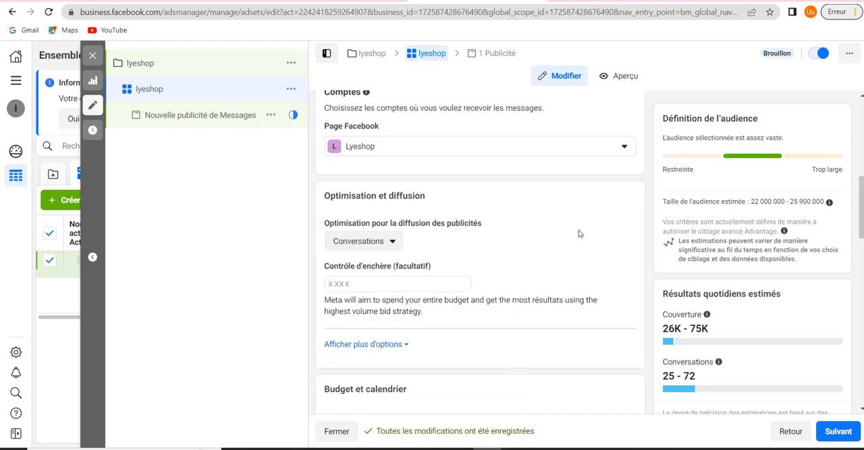
click(399, 236)
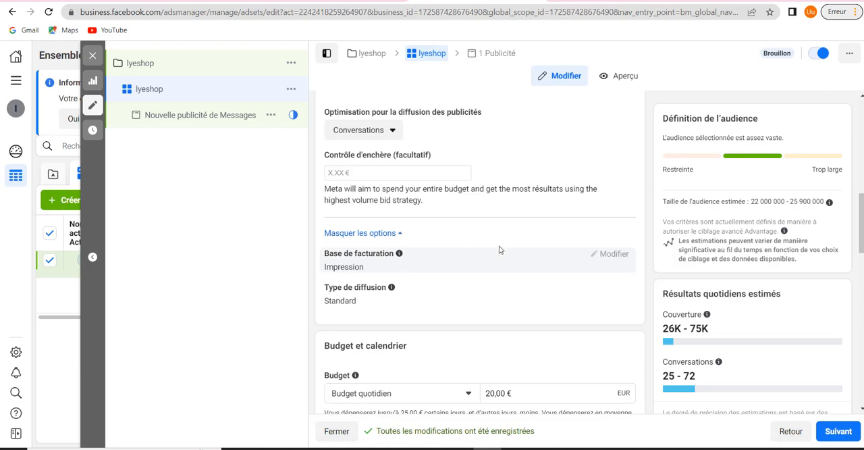
scroll(499, 246, down, 2)
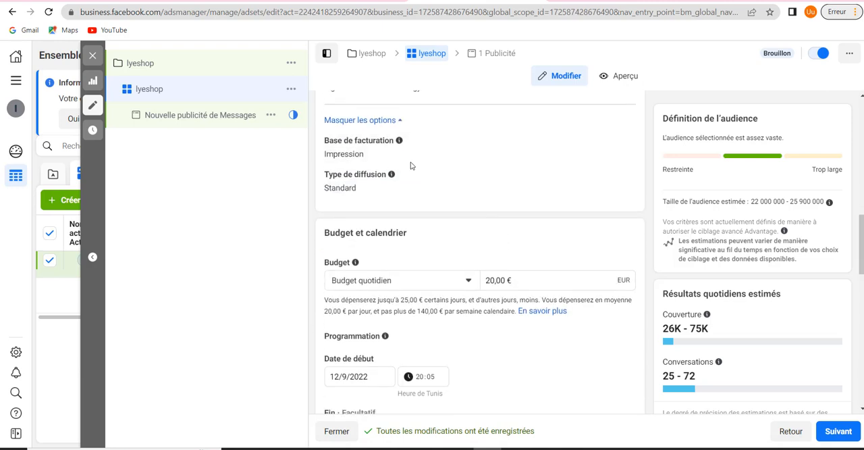
Set the ad set's daily budget to 5,00 €
scroll(510, 251, down, 2)
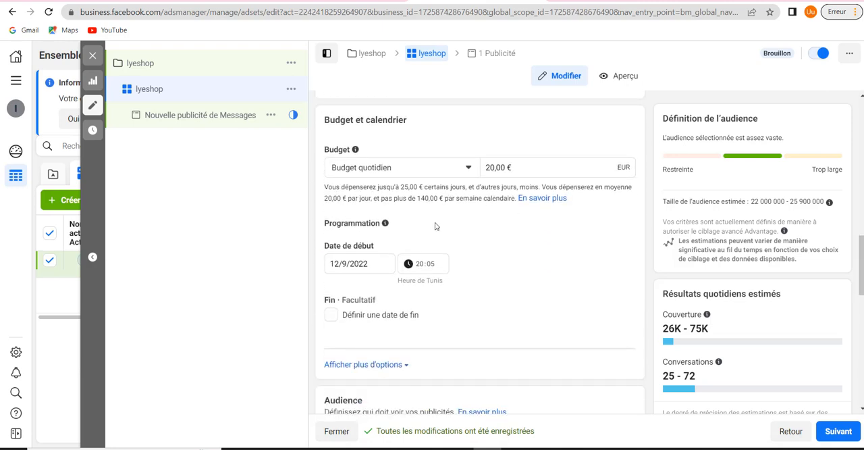
click(495, 167)
key(BackSpace)
key(BackSpace)
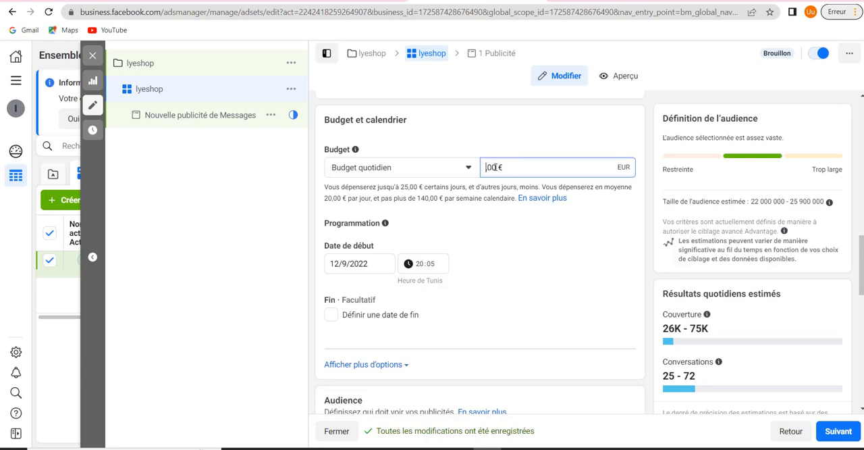
text(5)
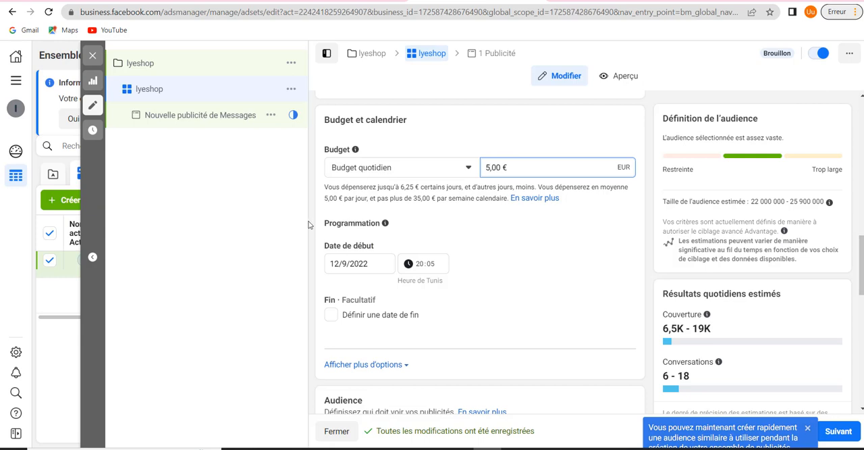
Schedule the ad set to start on 13/9/2022 at 00:00
click(365, 265)
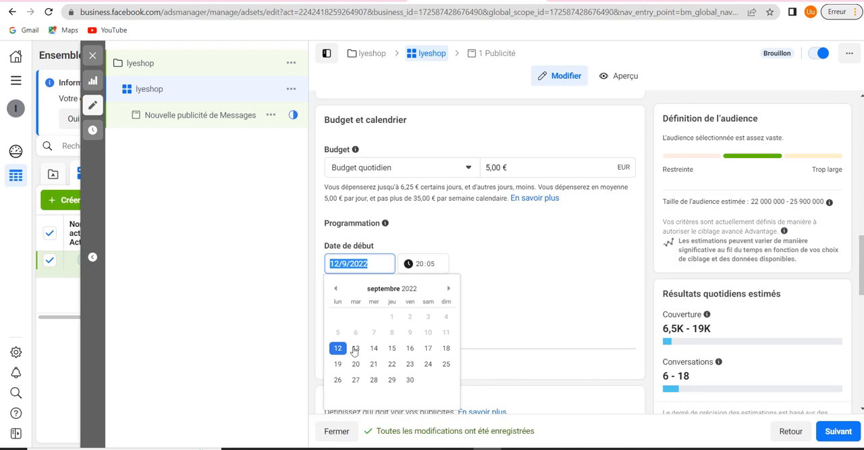
click(428, 264)
click(374, 262)
double_click(363, 352)
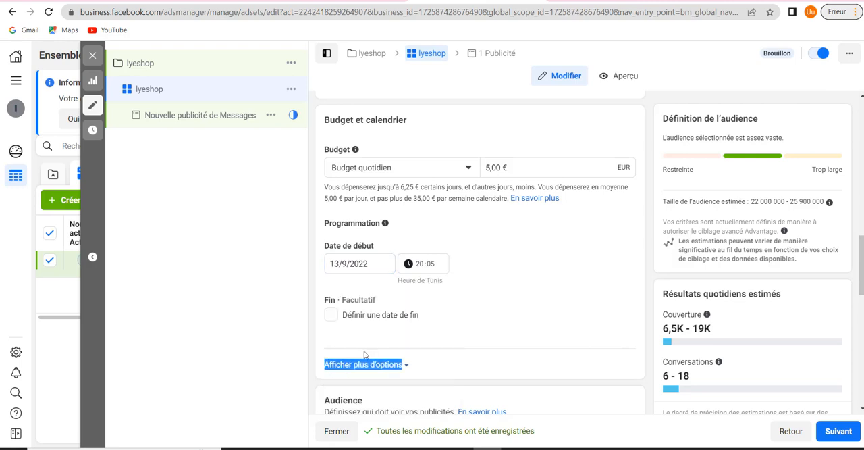
click(425, 266)
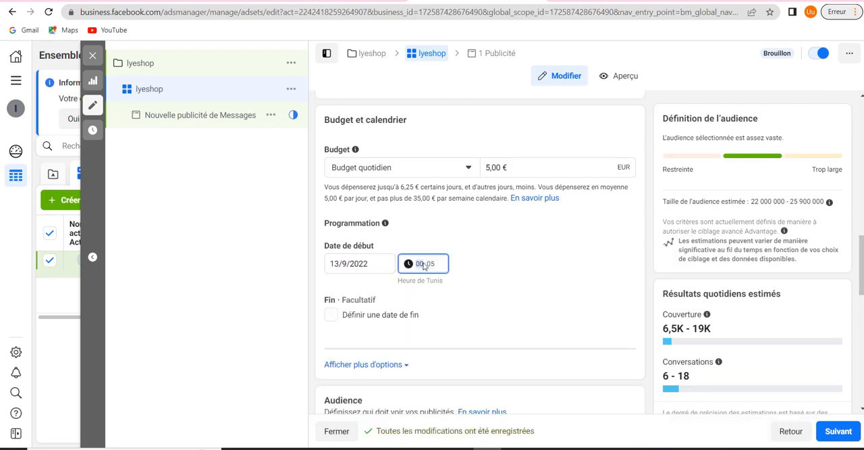
click(434, 265)
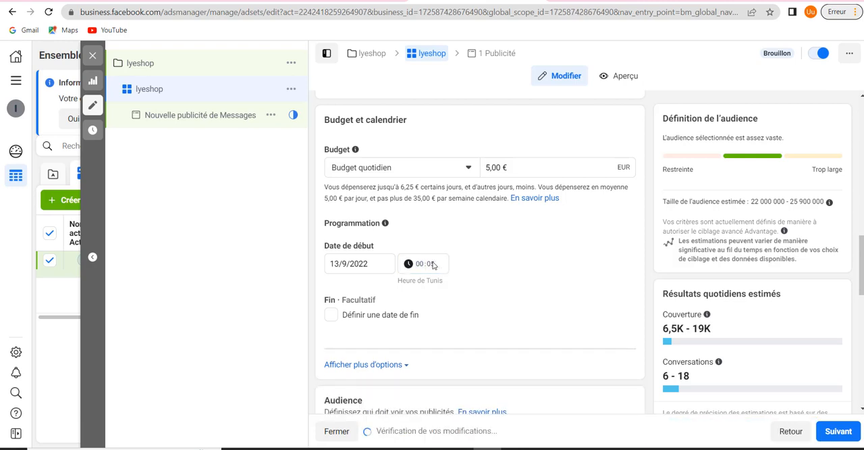
click(434, 266)
text(50)
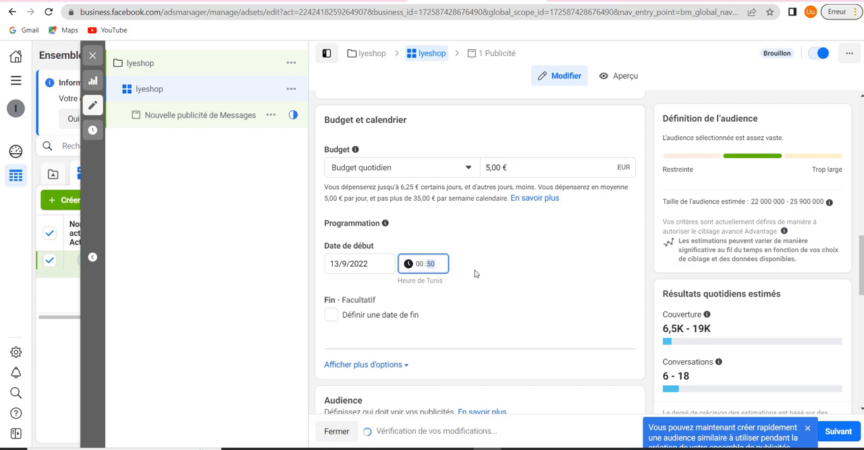
text(00)
click(651, 235)
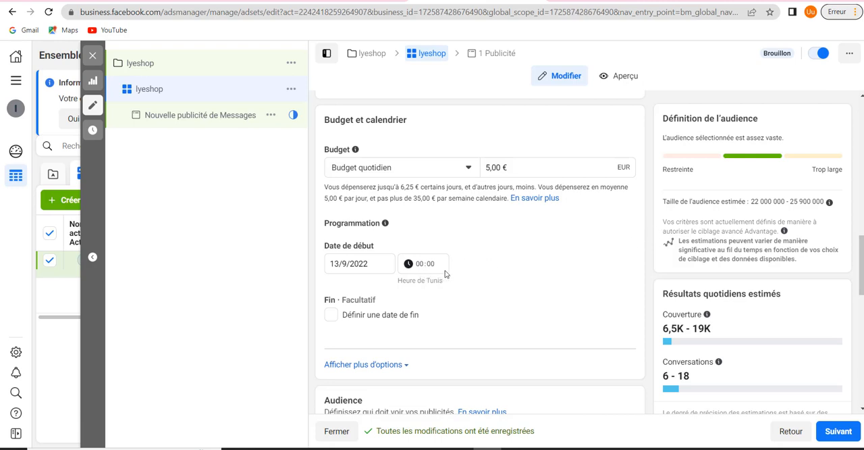
Review the ad set's daily budget amount and start schedule
scroll(445, 274, down, 2)
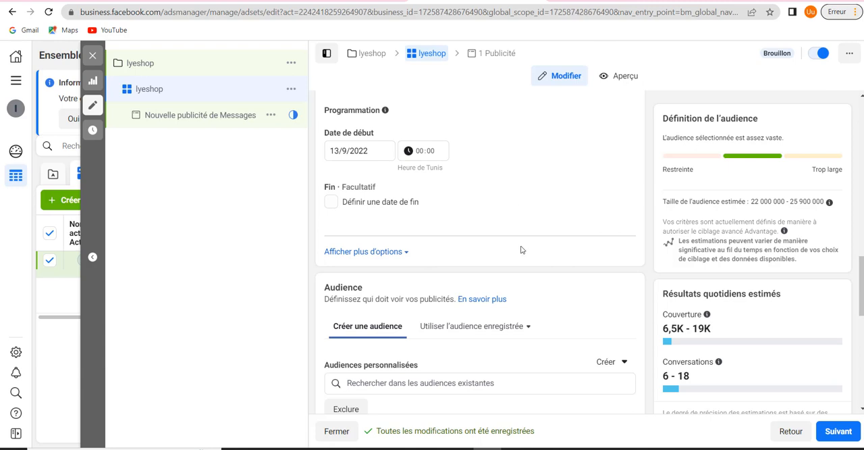
scroll(523, 250, up, 2)
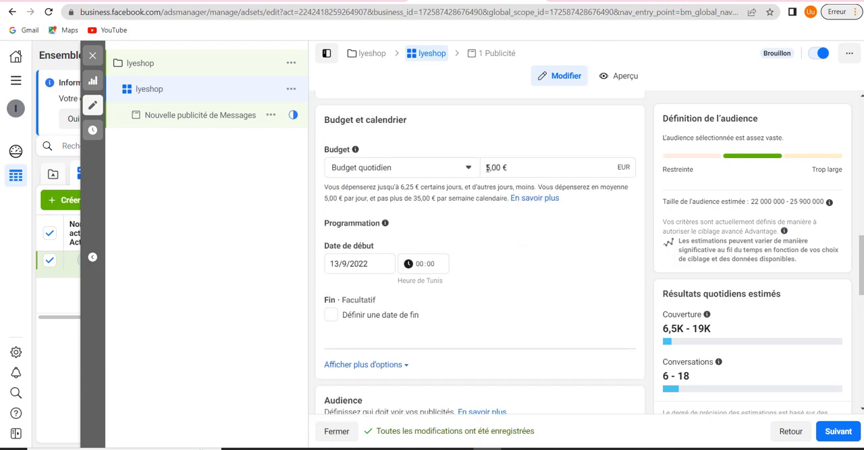
drag(486, 167, 499, 167)
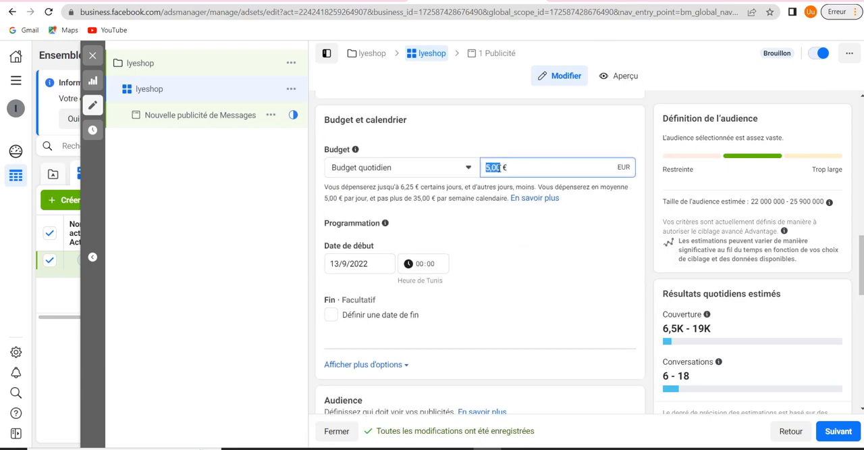
click(500, 166)
Check the optional end date setting in the ad set's schedule, leaving it disabled
scroll(472, 269, down, 2)
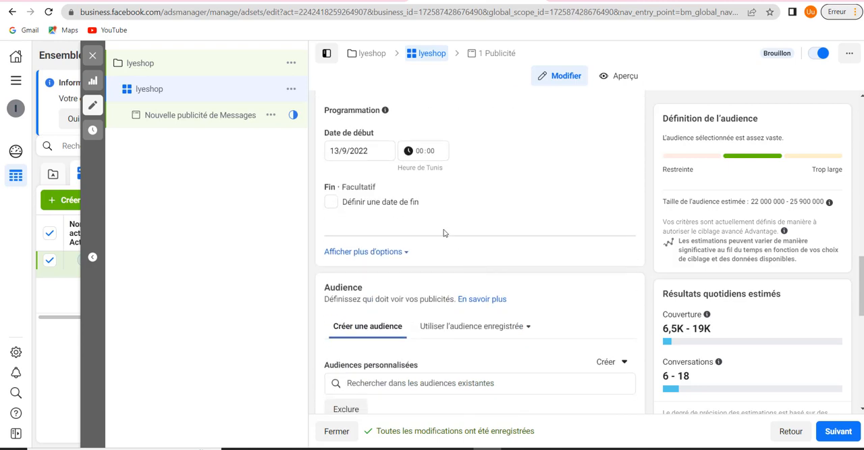
click(332, 203)
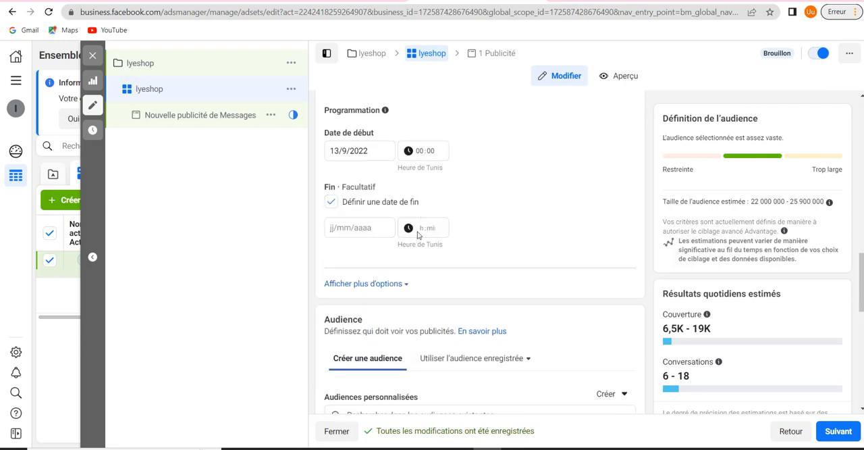
click(331, 205)
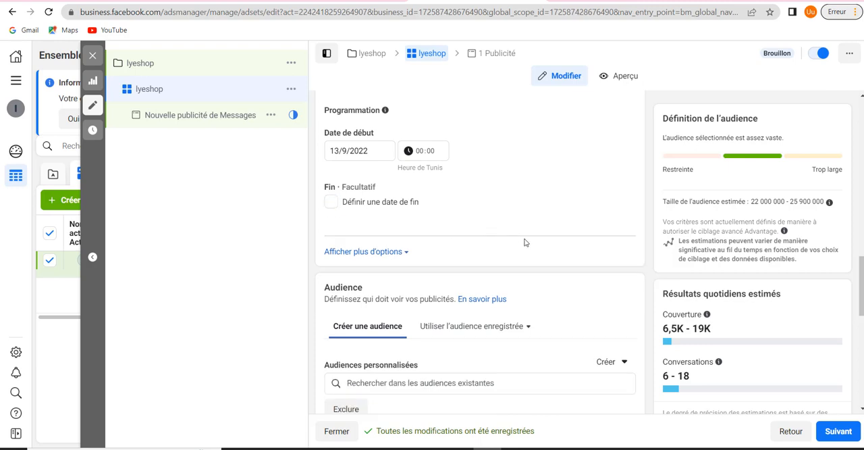
click(339, 202)
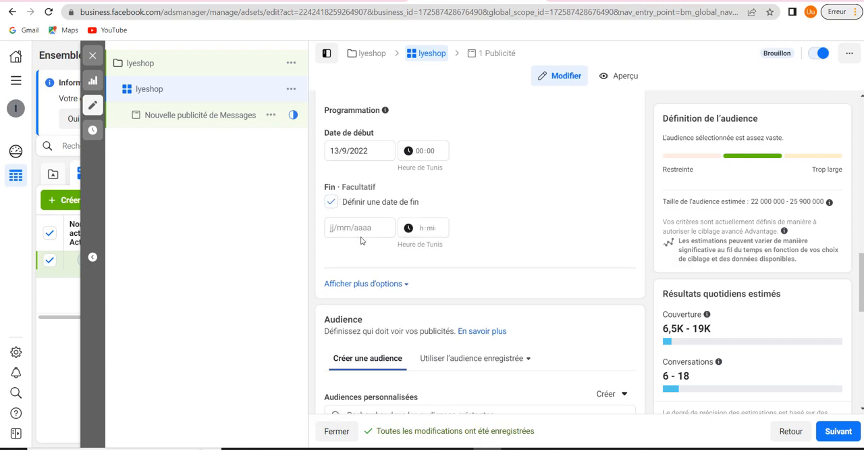
click(337, 204)
Review the ad set's audience criteria and check for saved audiences to use
scroll(462, 223, down, 3)
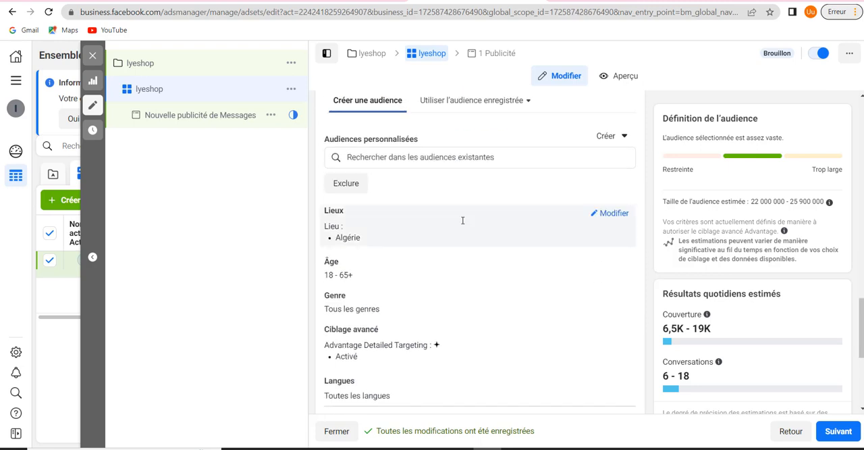
scroll(463, 223, up, 1)
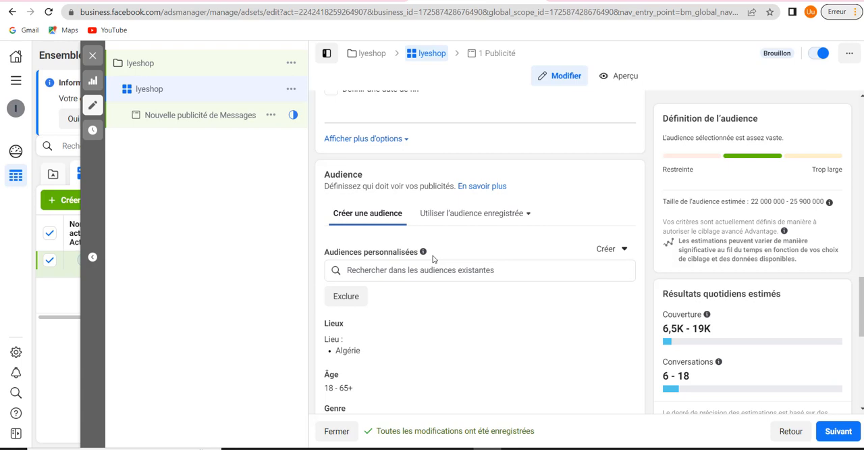
click(464, 222)
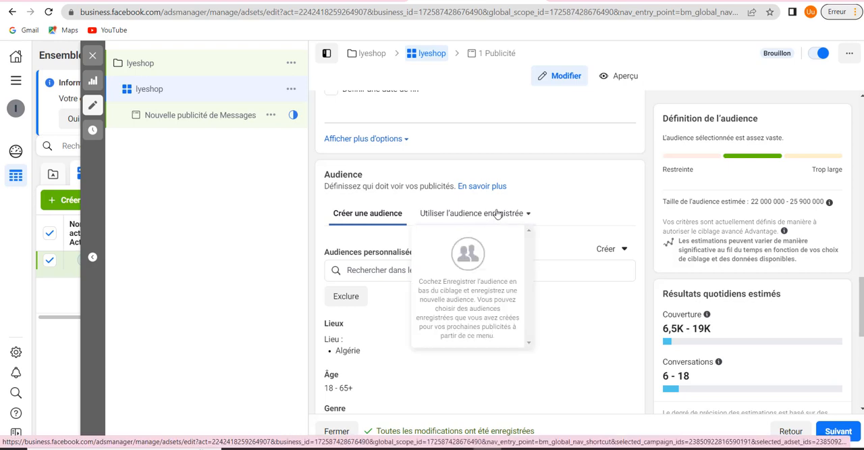
click(610, 218)
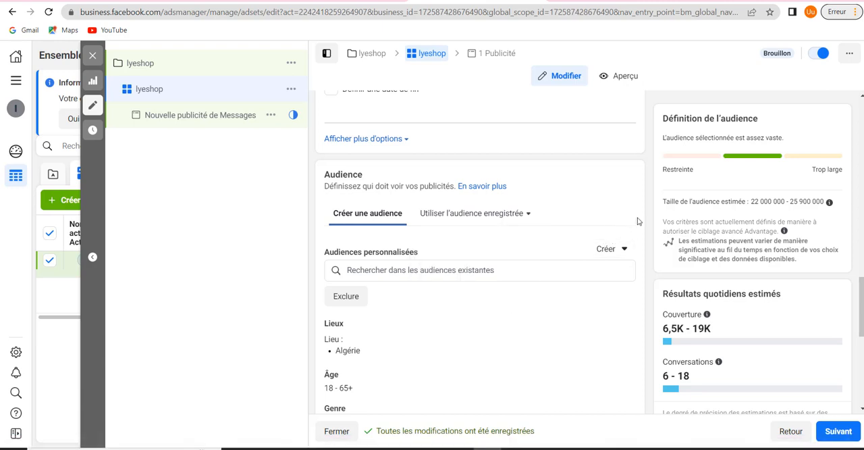
Start a custom audience with Page Facebook as its source and check the Pages available for it
click(614, 249)
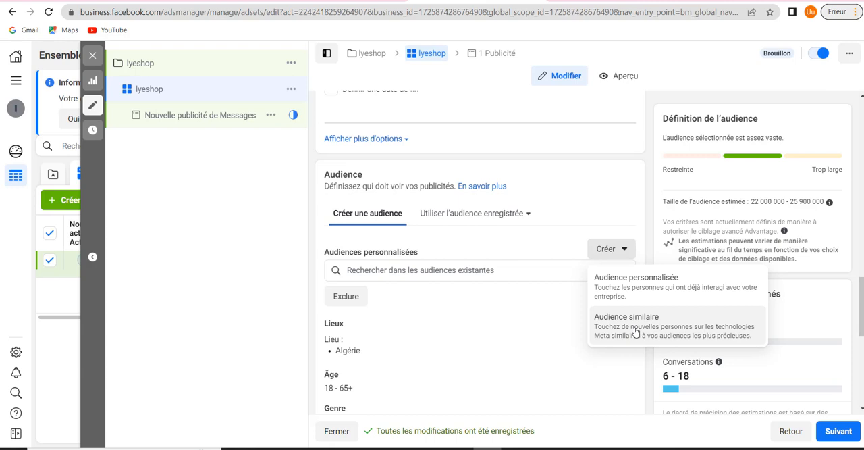
click(637, 290)
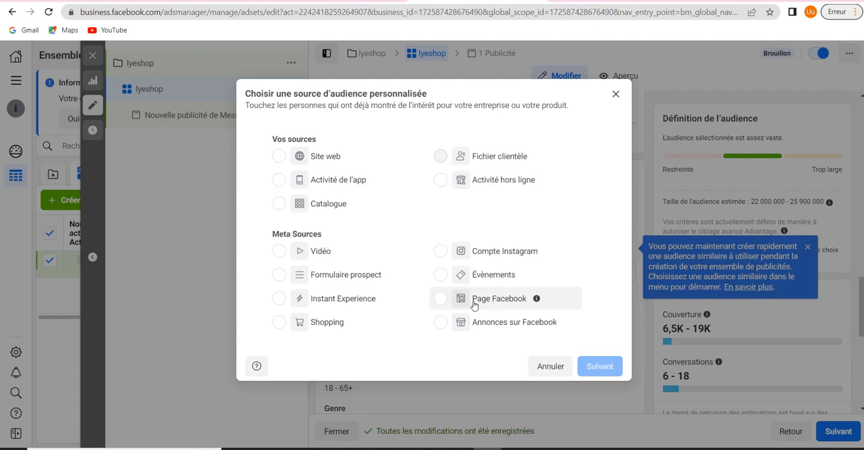
click(444, 303)
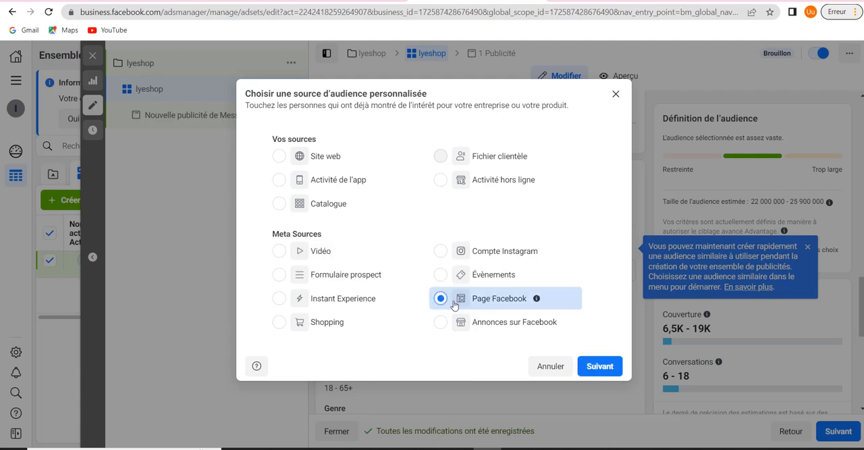
click(590, 367)
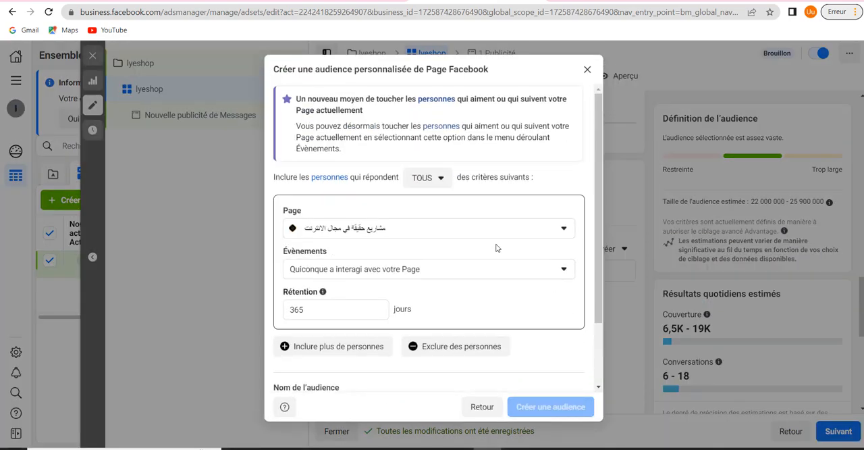
scroll(442, 255, down, 1)
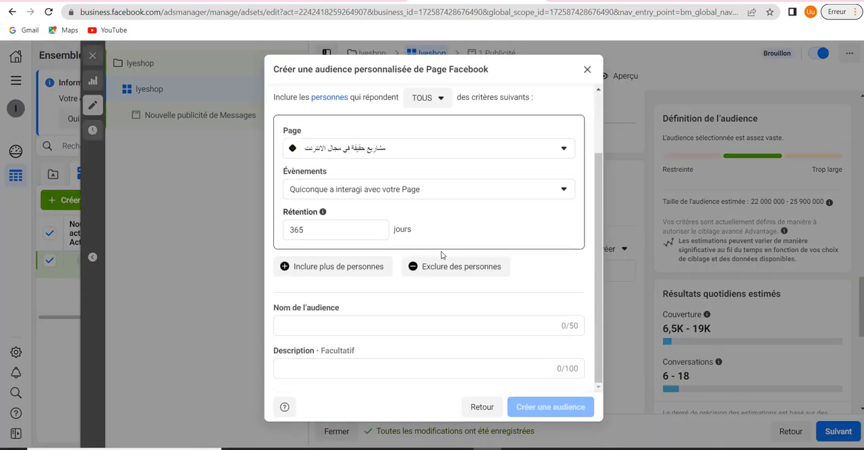
scroll(440, 255, up, 1)
click(435, 235)
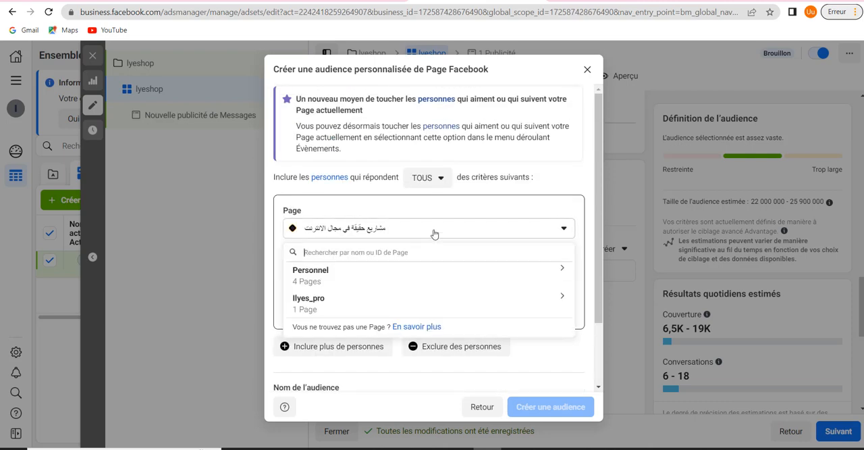
click(435, 234)
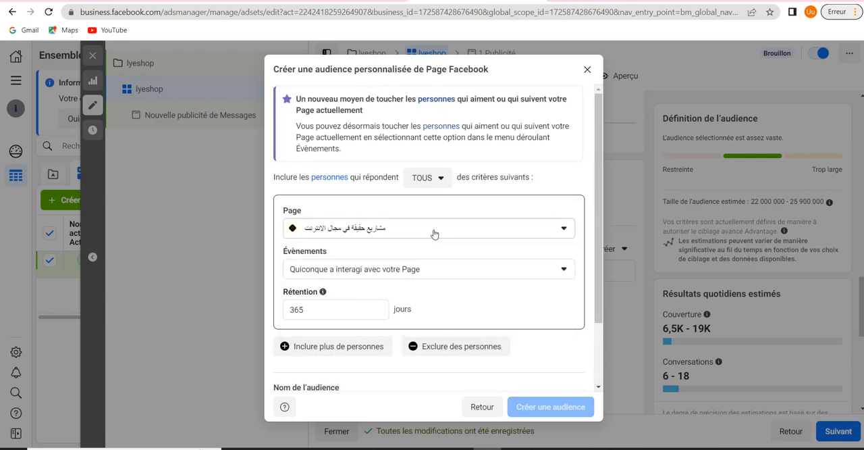
Examine the event options for the Page-based custom audience, leaving without creating the audience
click(414, 275)
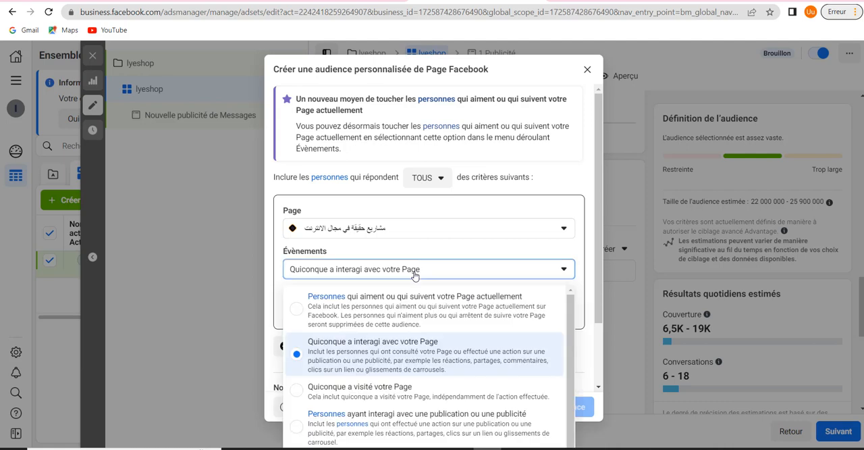
scroll(412, 327, down, 1)
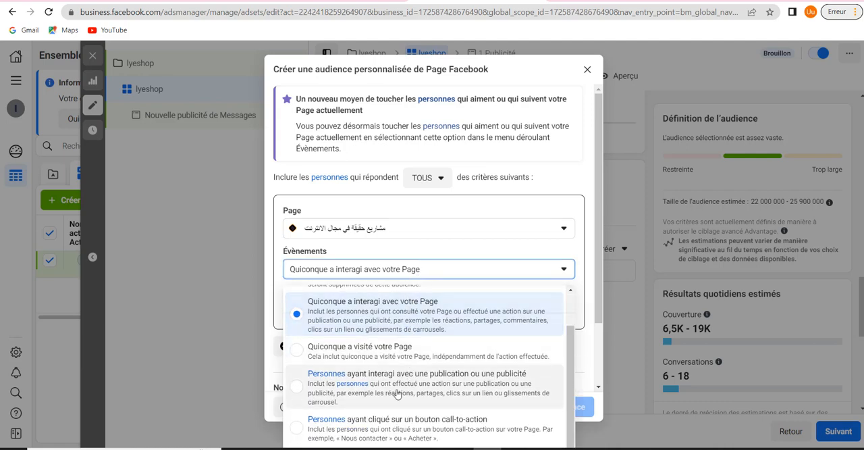
scroll(397, 396, up, 1)
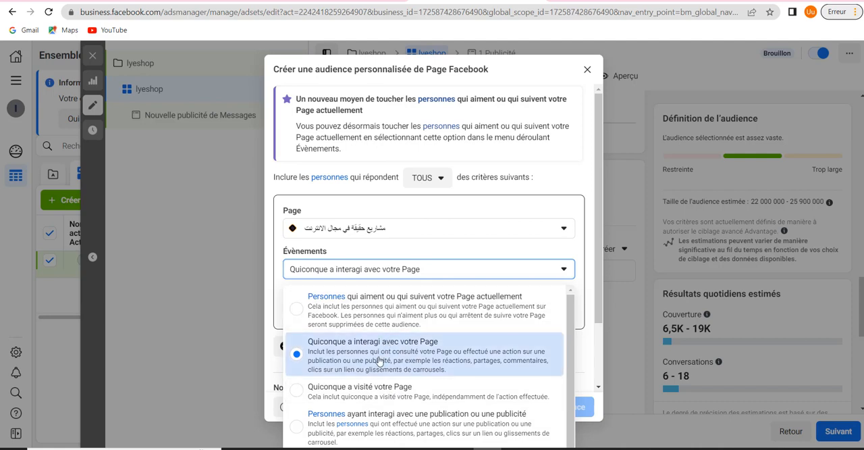
scroll(379, 364, down, 1)
scroll(365, 403, up, 1)
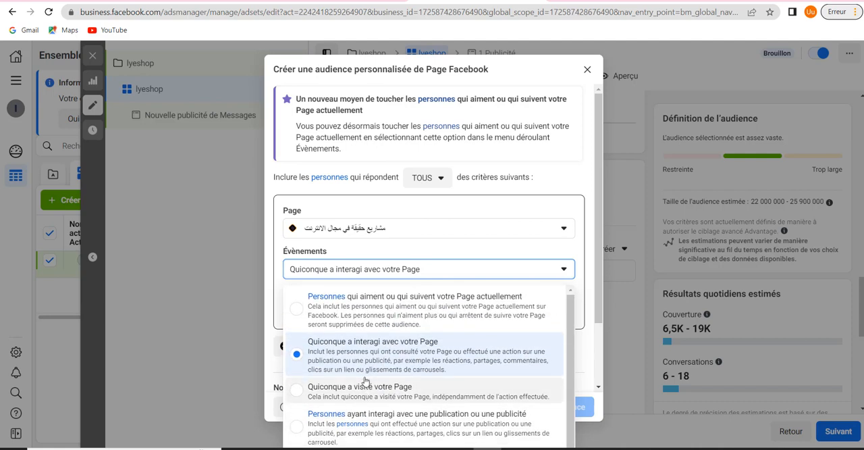
scroll(358, 386, down, 1)
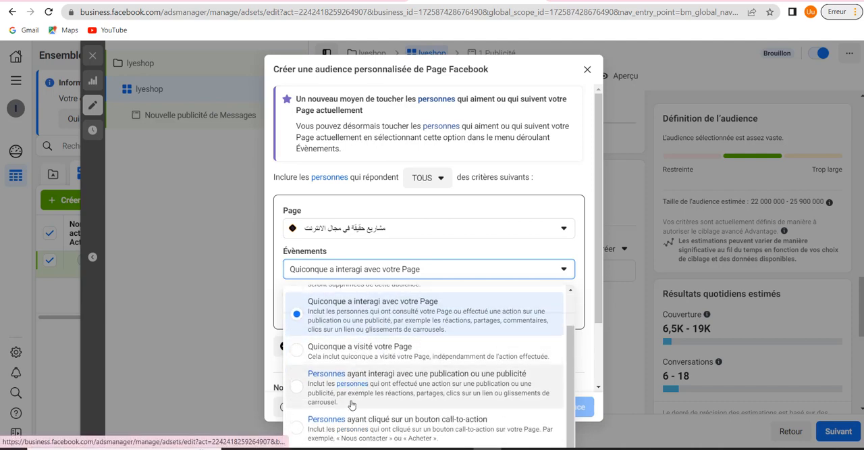
scroll(353, 405, up, 1)
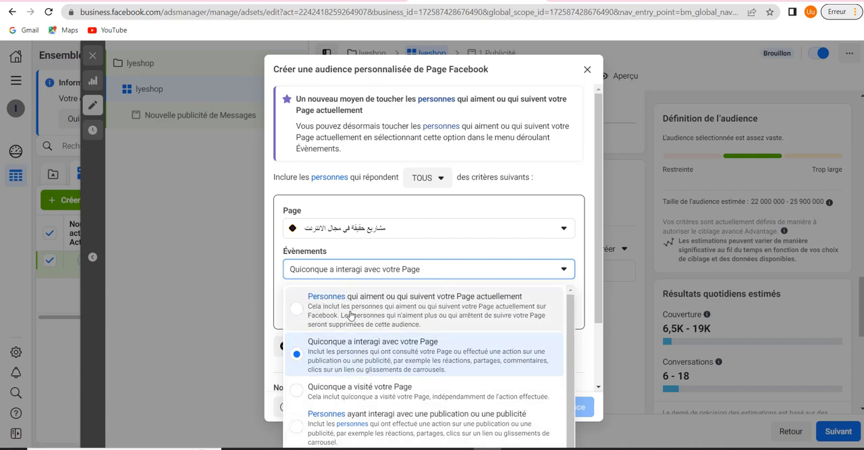
click(381, 274)
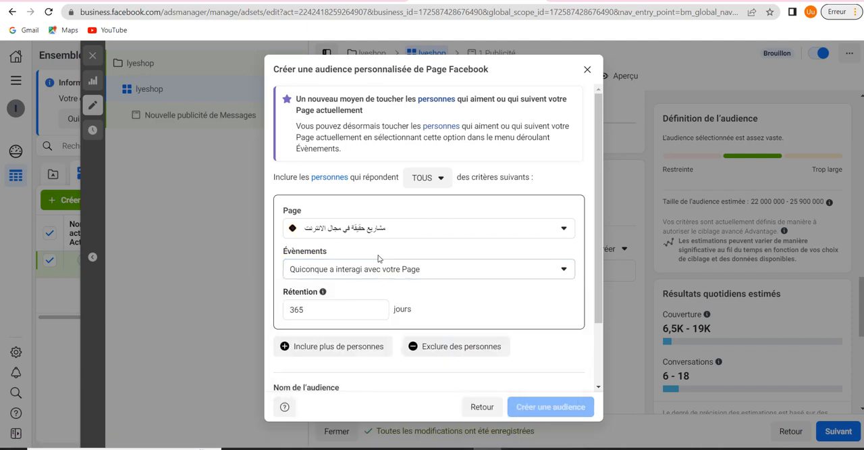
click(586, 69)
Review the settings for creating an Audience similaire, leaving without creating one
click(614, 250)
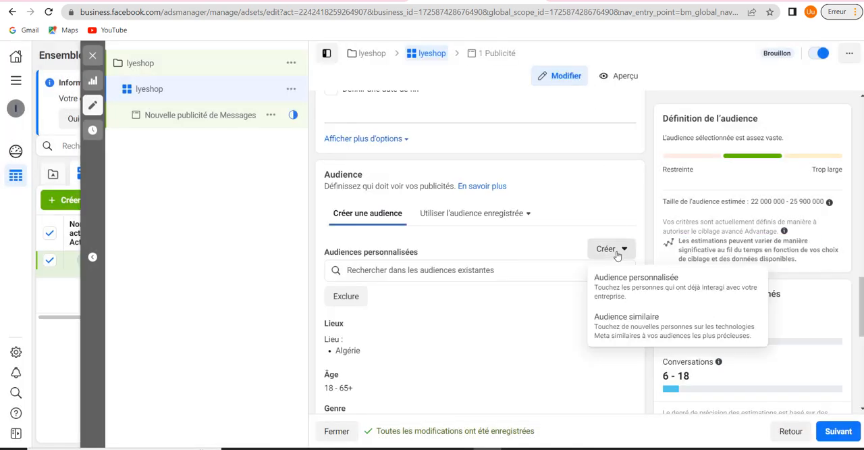
click(654, 328)
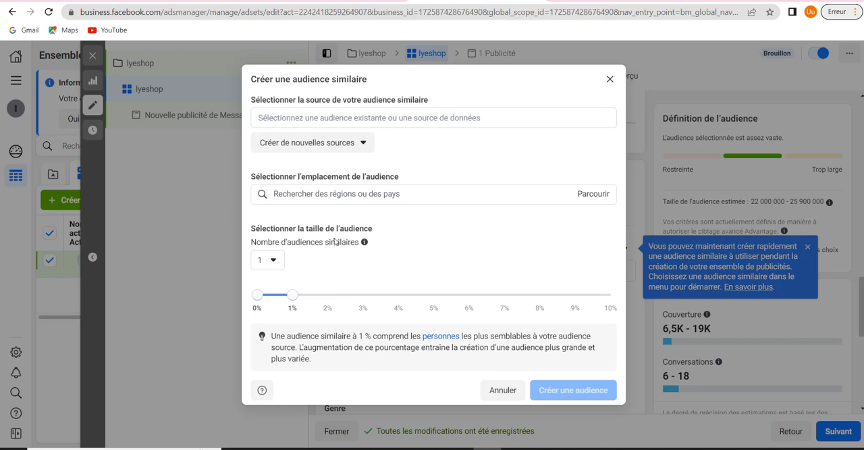
click(610, 79)
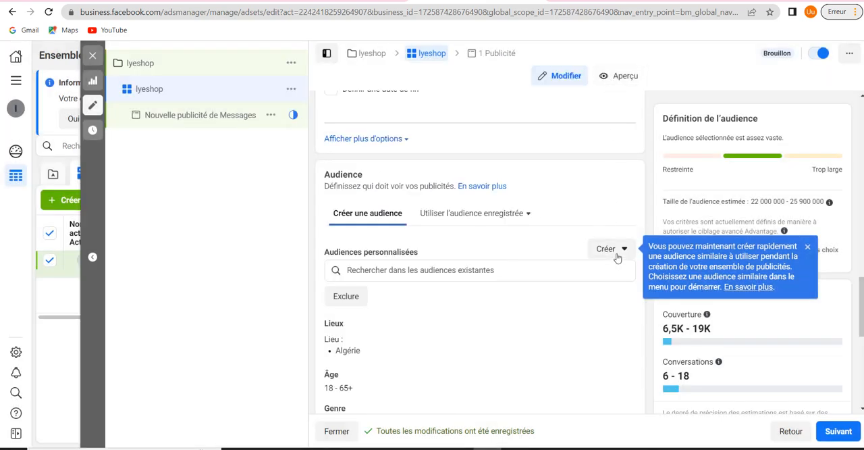
Exclude the Adrar region of Algérie from the ad set's audience locations
scroll(618, 257, down, 2)
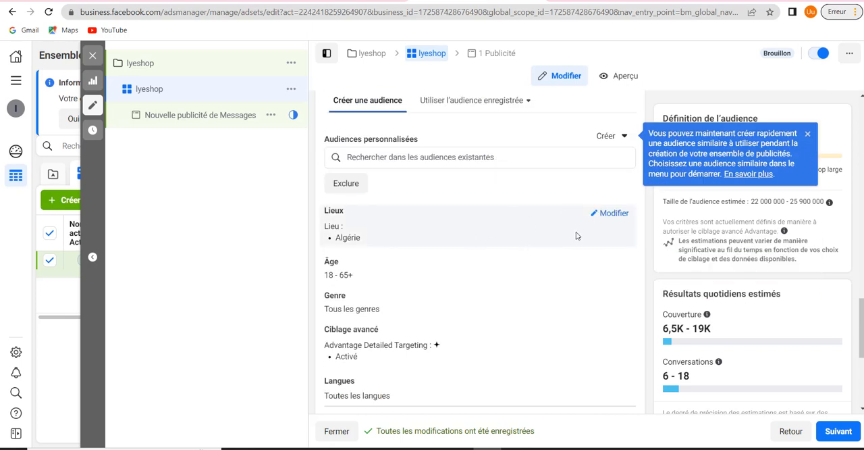
click(612, 214)
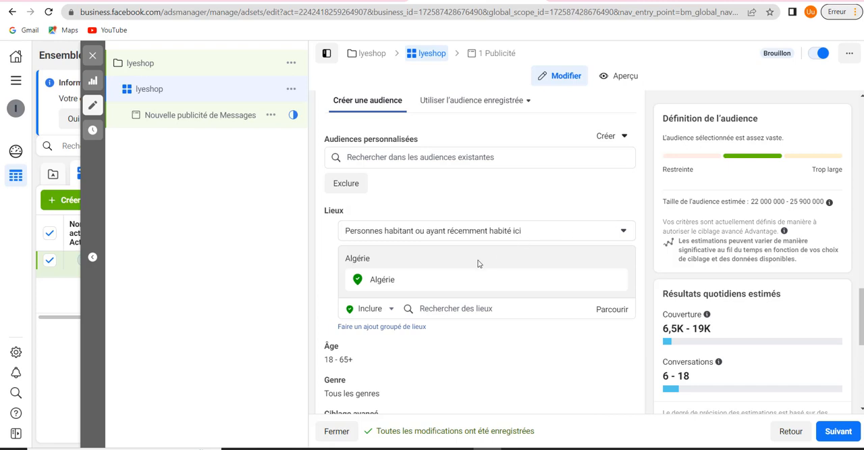
click(383, 309)
click(384, 309)
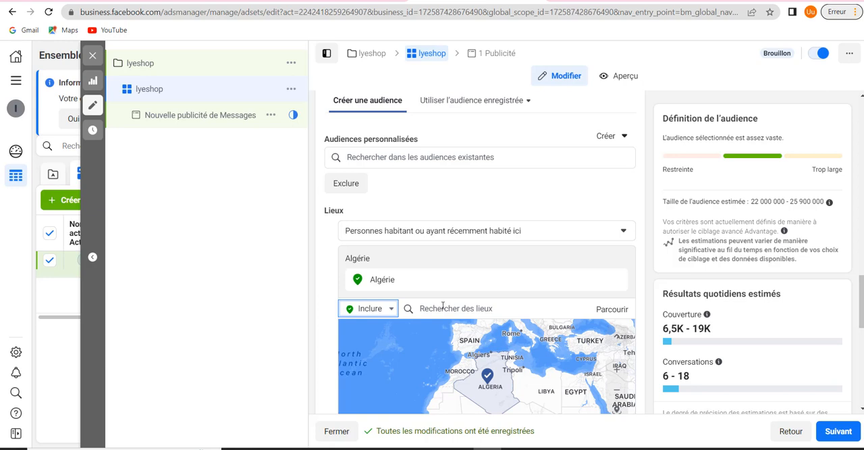
click(442, 305)
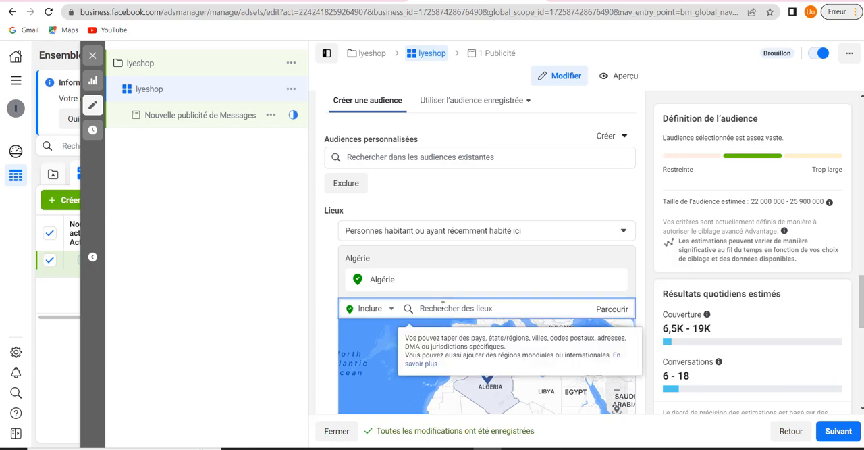
click(381, 309)
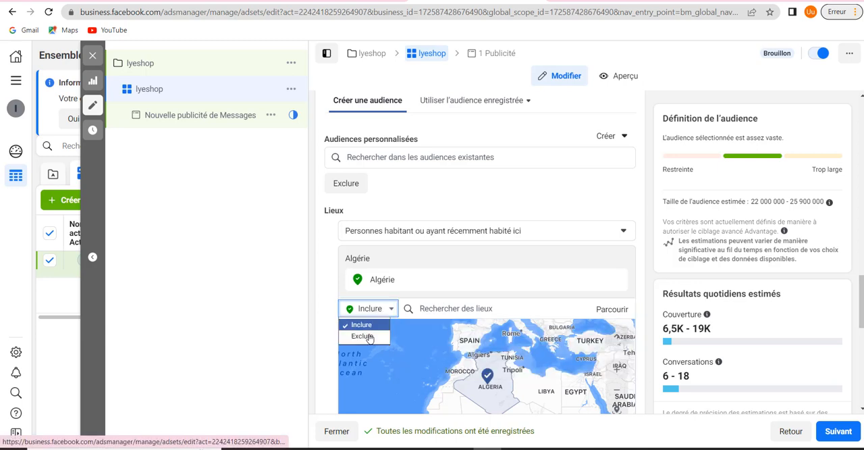
click(364, 336)
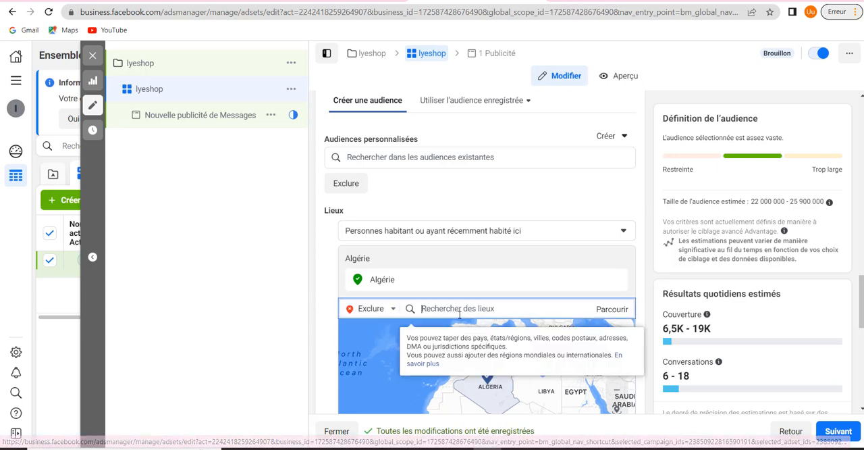
text(ADR)
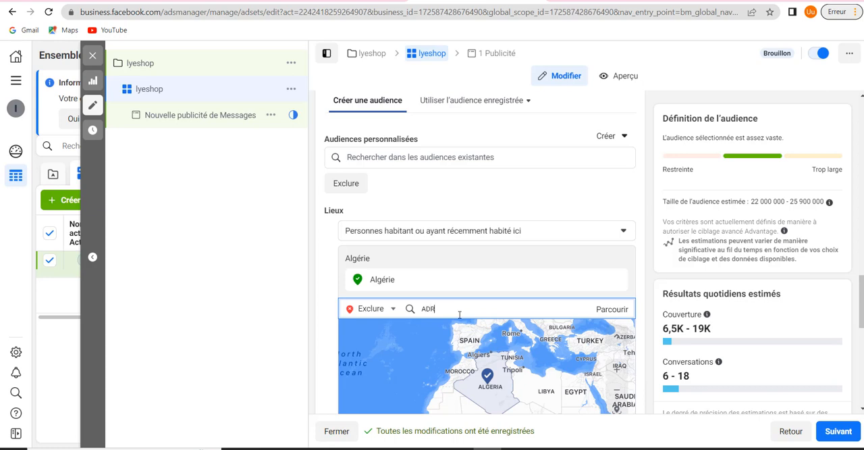
text(AR)
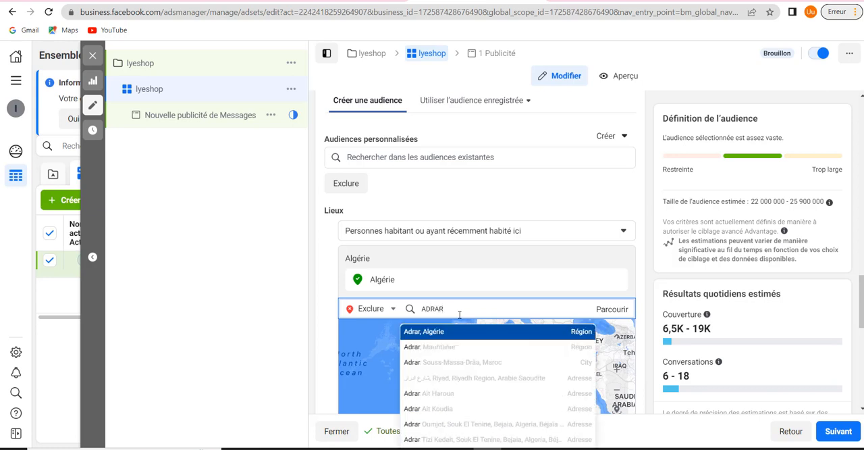
click(485, 334)
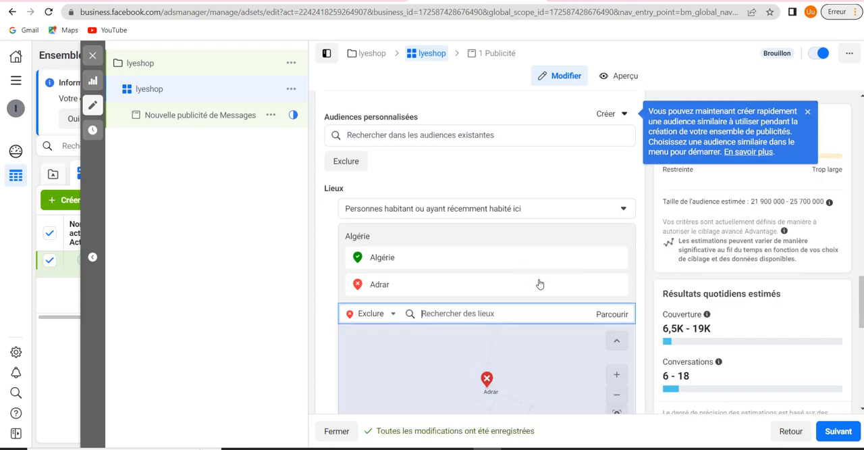
Inspect the excluded Adrar region on the location map and switch the location mode back to Inclure
scroll(539, 284, down, 2)
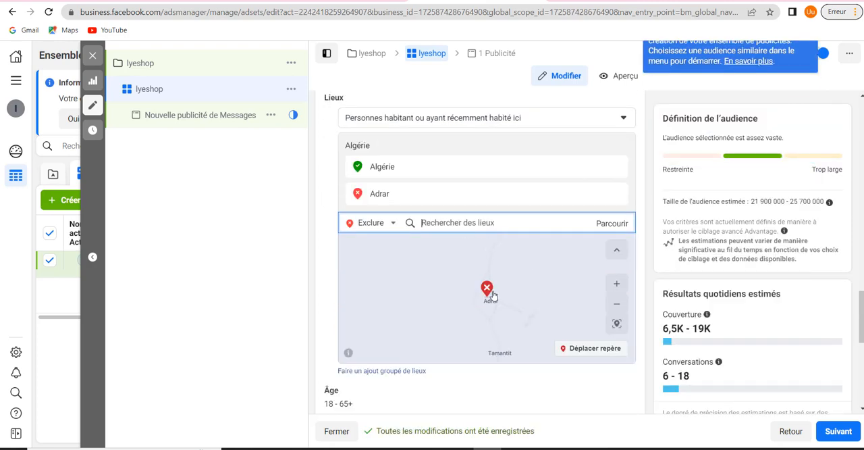
scroll(481, 300, down, 3)
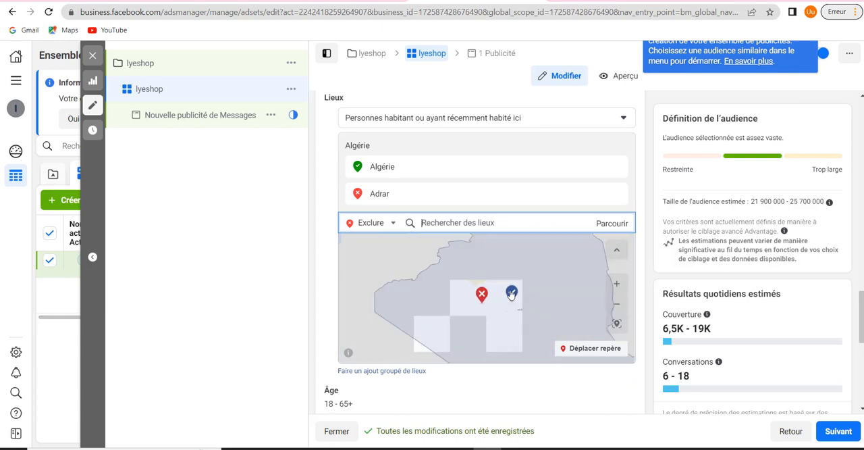
scroll(481, 304, down, 3)
scroll(492, 287, up, 3)
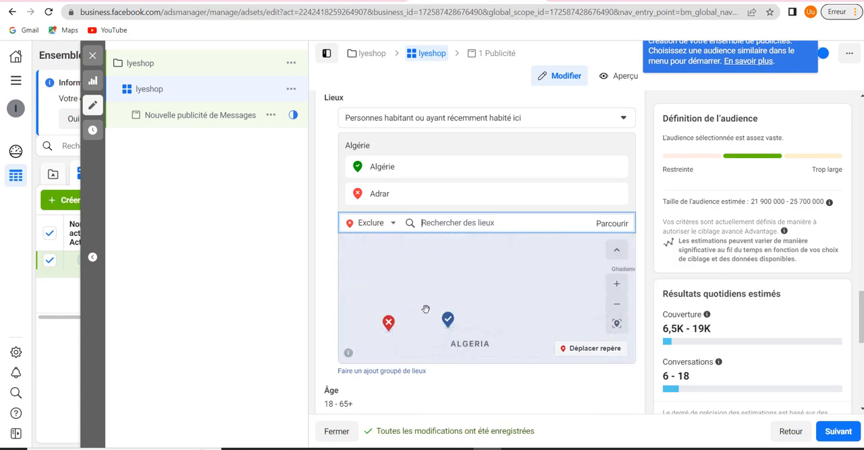
scroll(445, 270, down, 2)
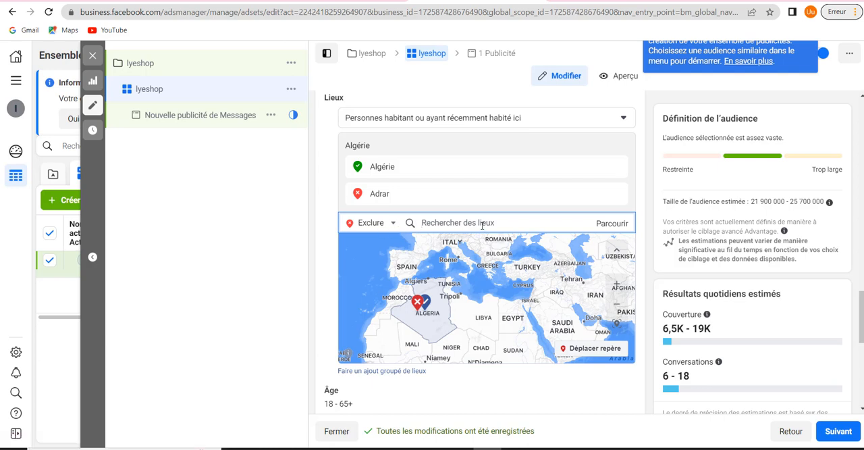
click(385, 223)
click(377, 242)
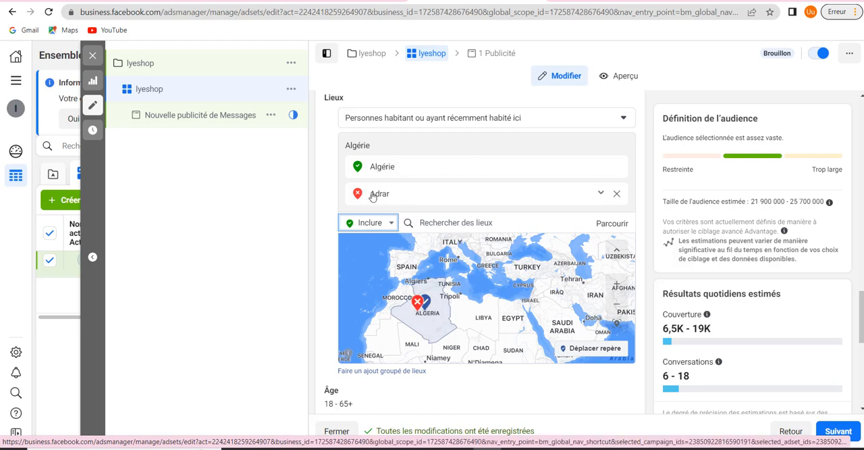
Set the audience's age range to 20 through 60
scroll(515, 193, down, 2)
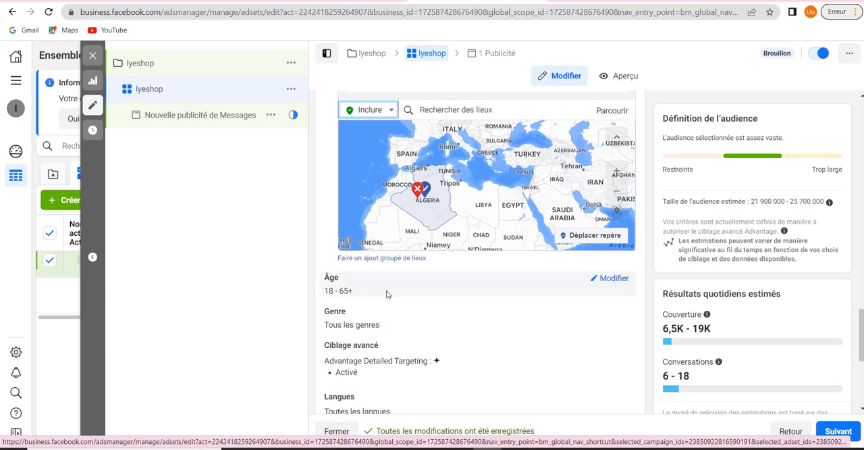
click(610, 279)
scroll(338, 284, down, 1)
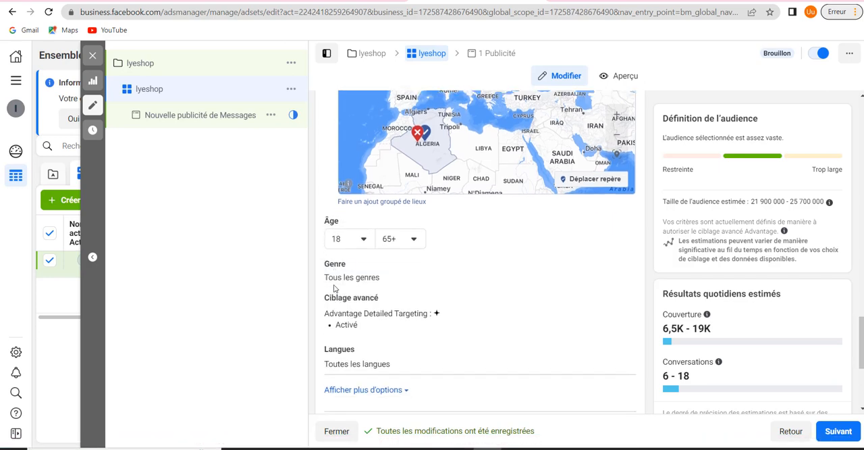
click(346, 239)
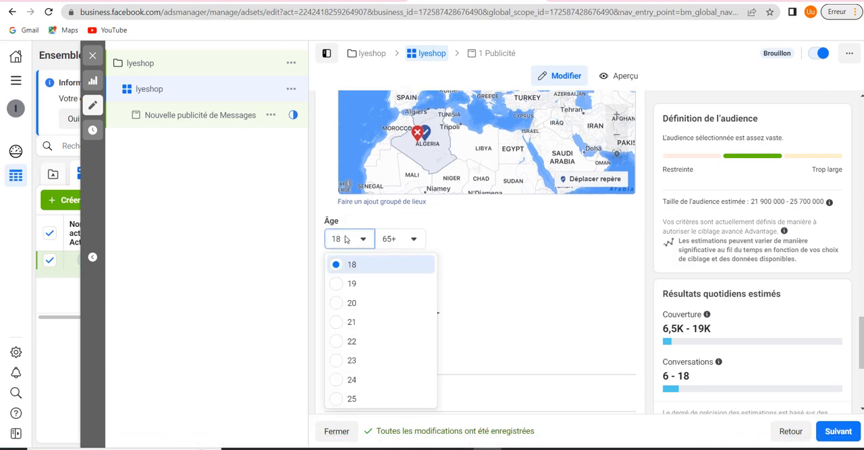
click(358, 309)
click(409, 240)
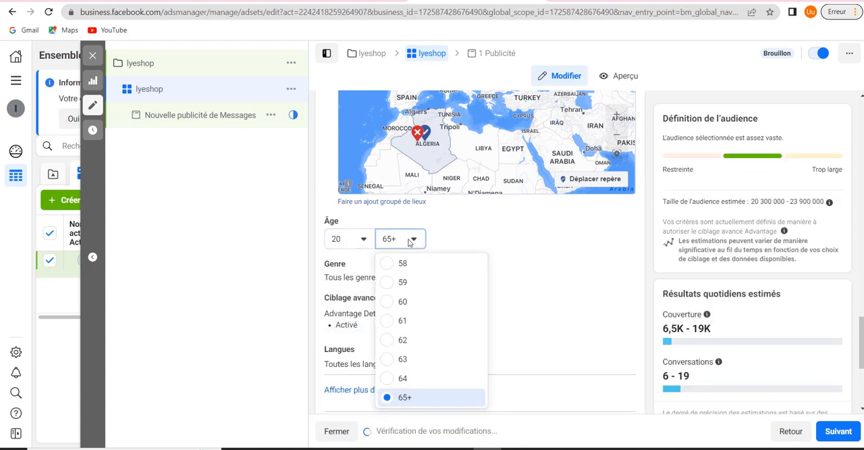
click(403, 302)
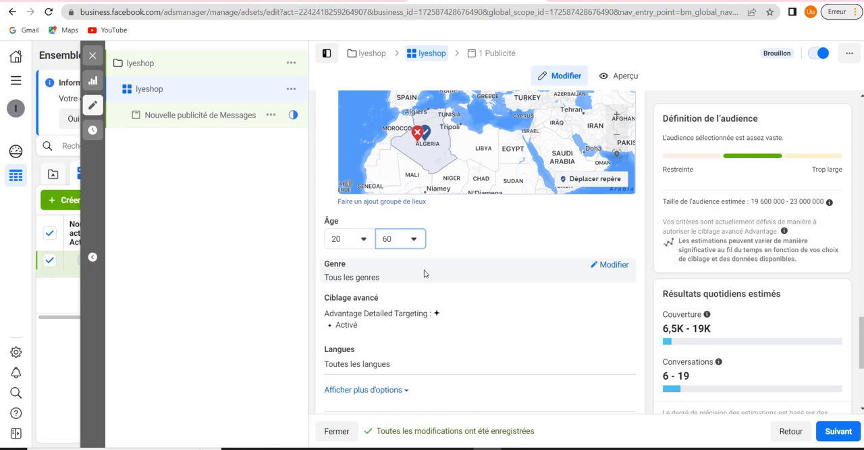
Open the audience's gender setting for editing
click(611, 267)
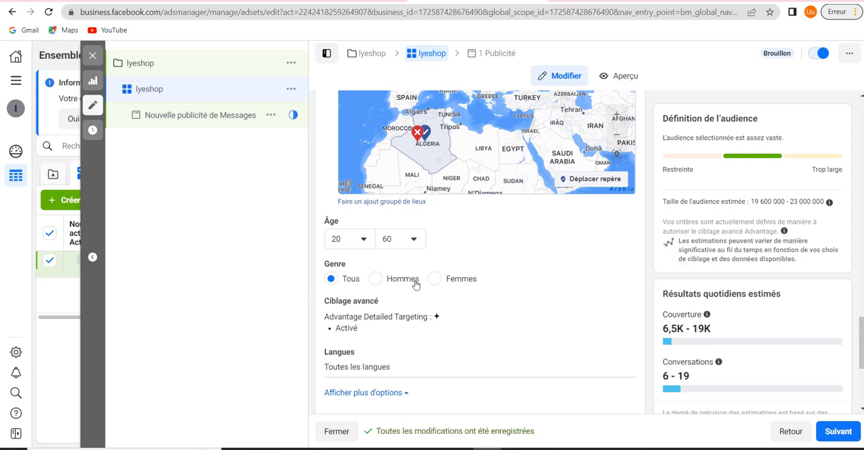
Add the eCommerce interest to the ad set's advanced targeting (Ciblage avancé)
scroll(412, 287, down, 1)
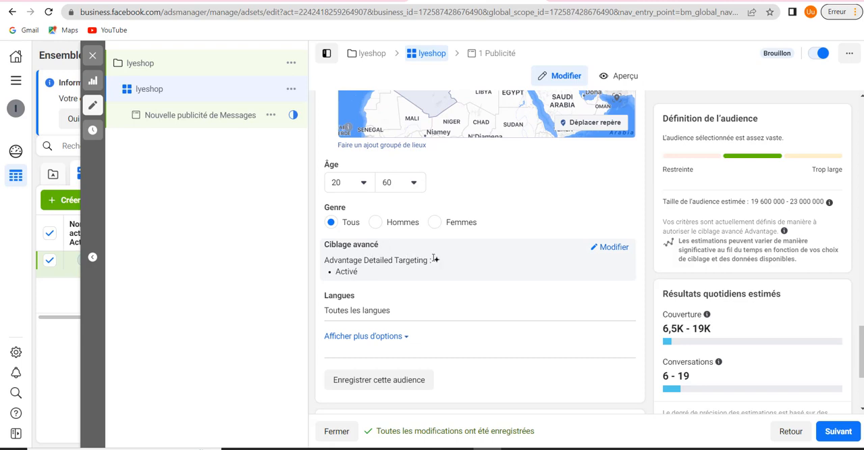
mouse_move(434, 260)
click(611, 247)
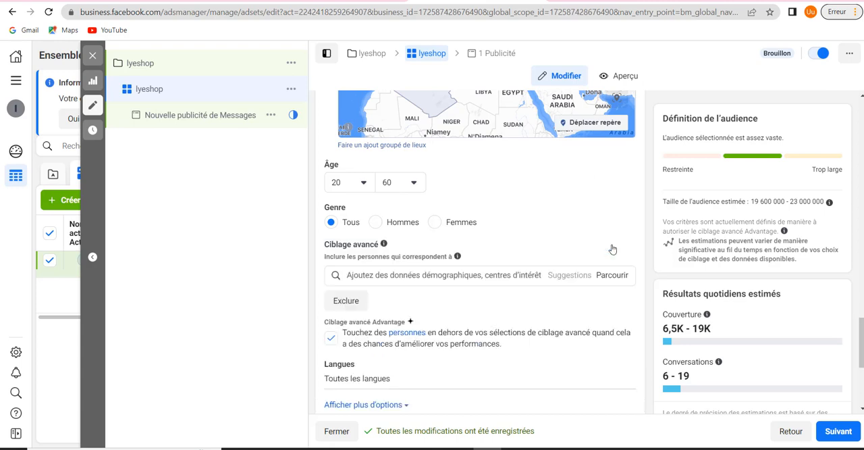
click(441, 274)
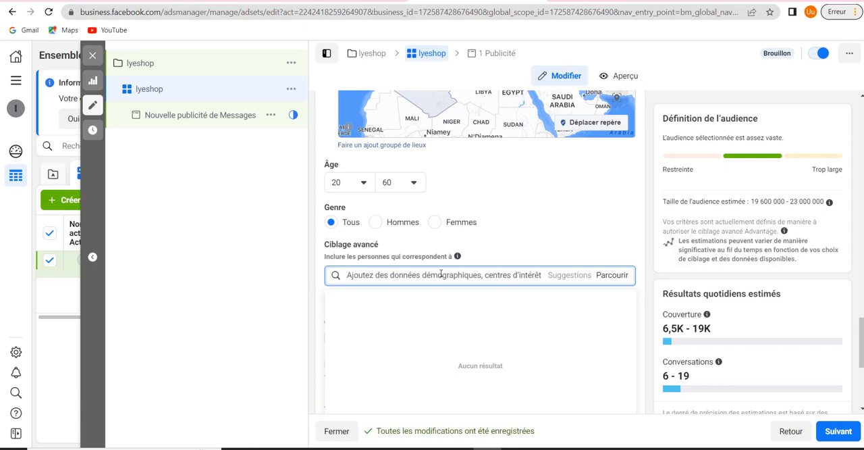
text(A)
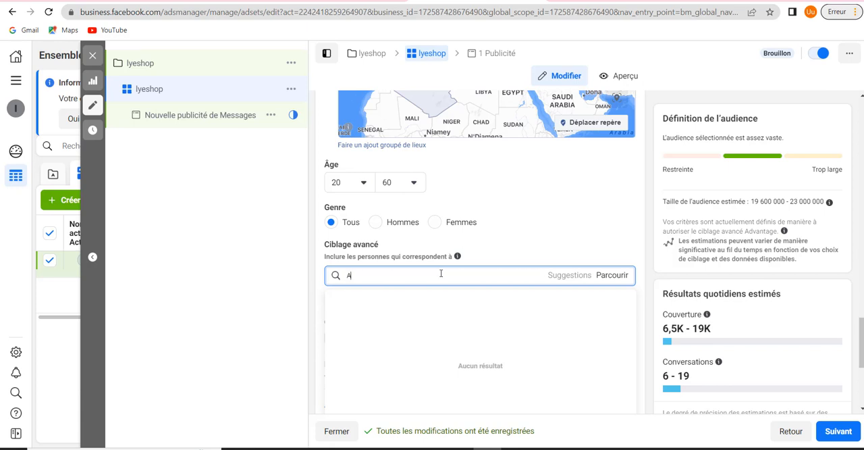
key(BackSpace)
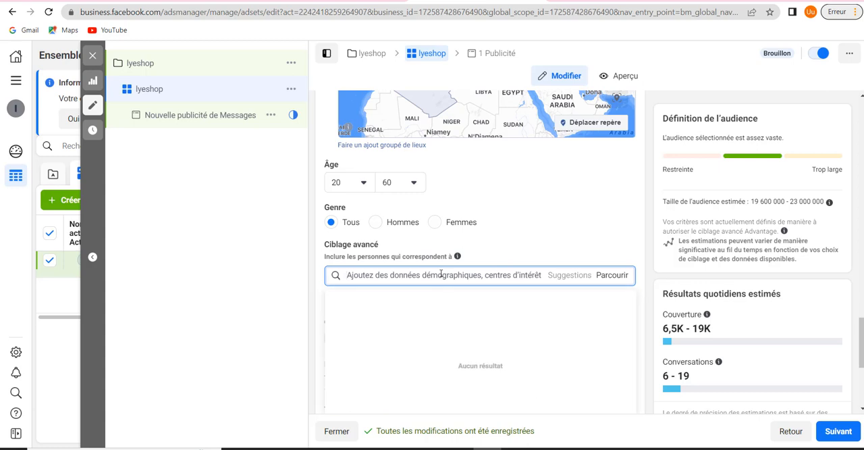
text(ecomm)
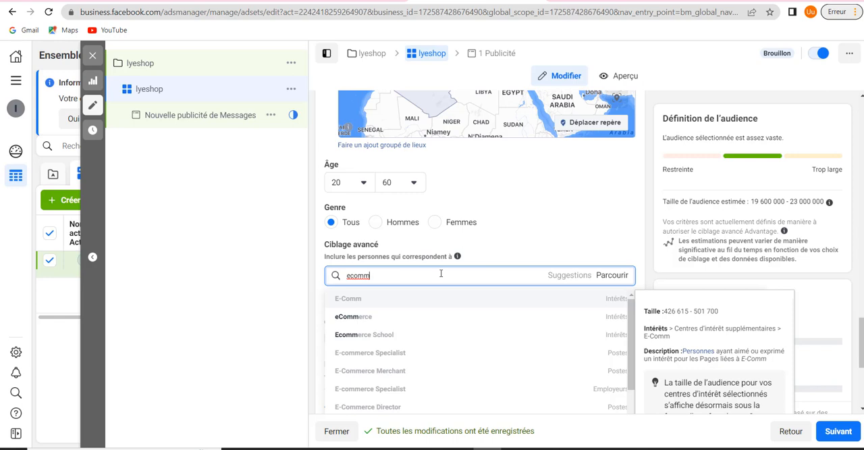
click(446, 316)
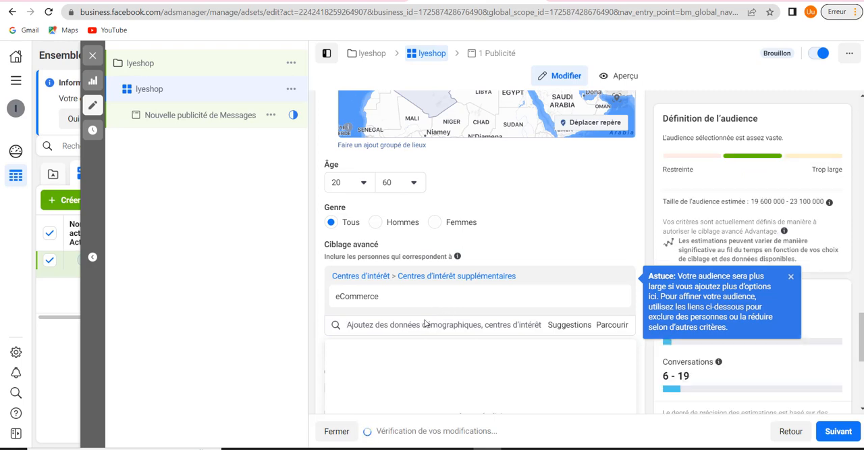
Add the Acheteurs actifs purchase behaviour to the advanced targeting criteria
click(422, 324)
text(acheteur)
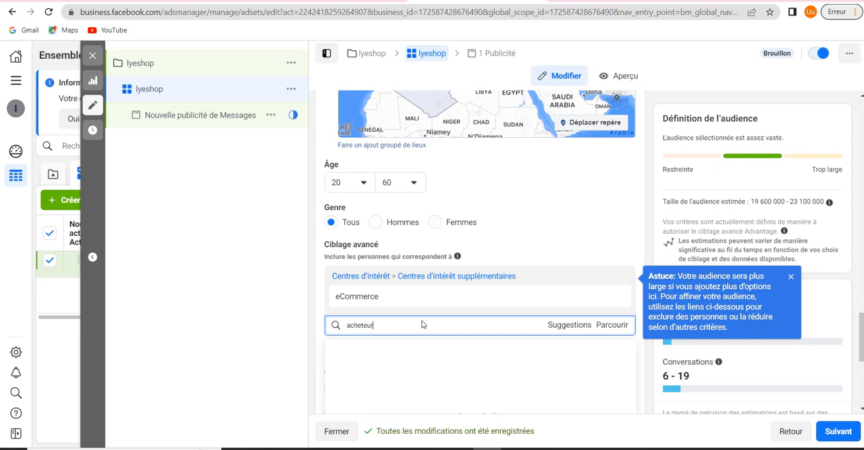
text( actif)
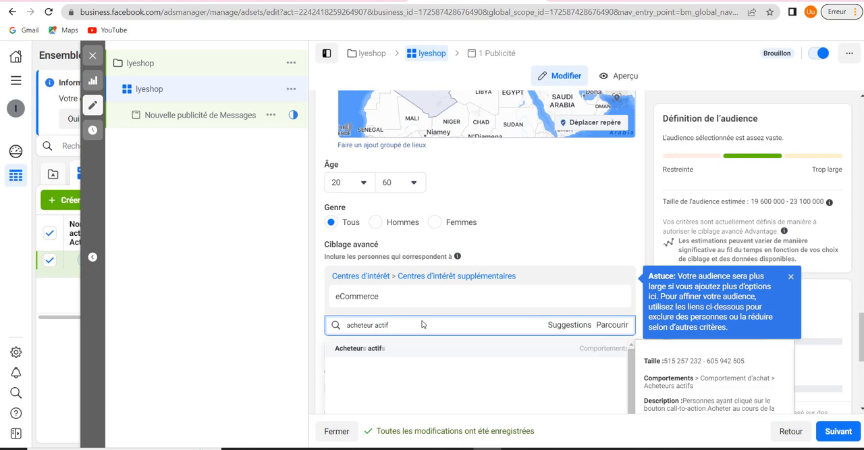
click(417, 349)
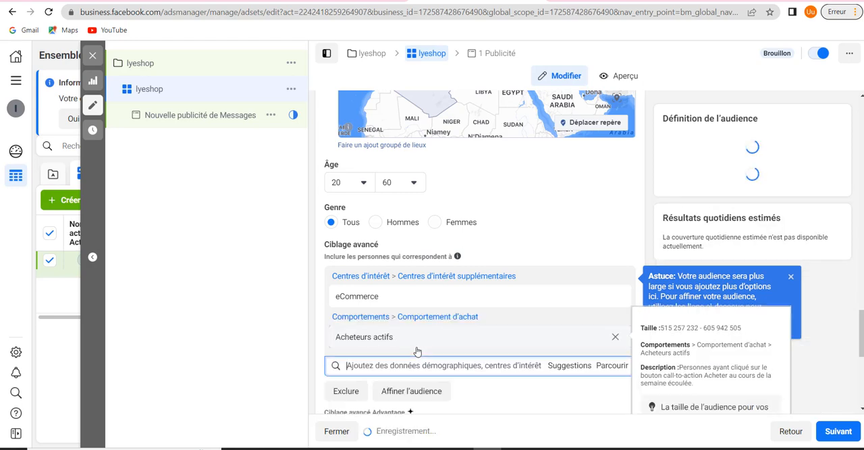
Examine the suggested targeting options related to the eCommerce and Acheteurs actifs criteria
click(569, 368)
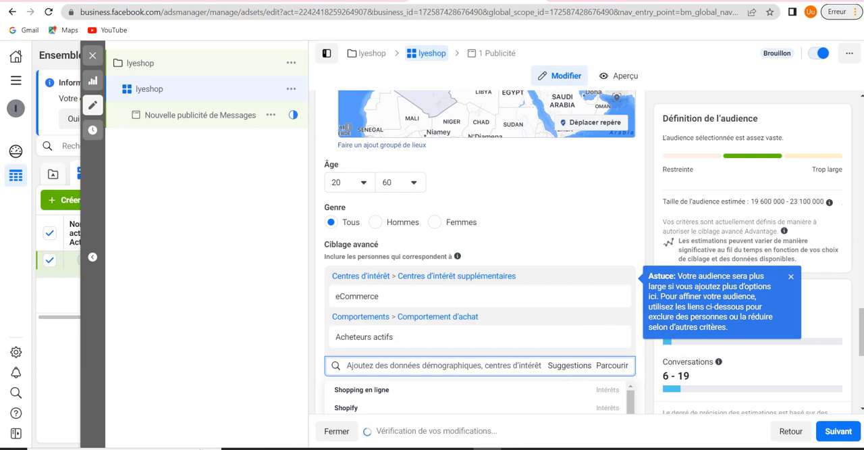
scroll(428, 270, down, 2)
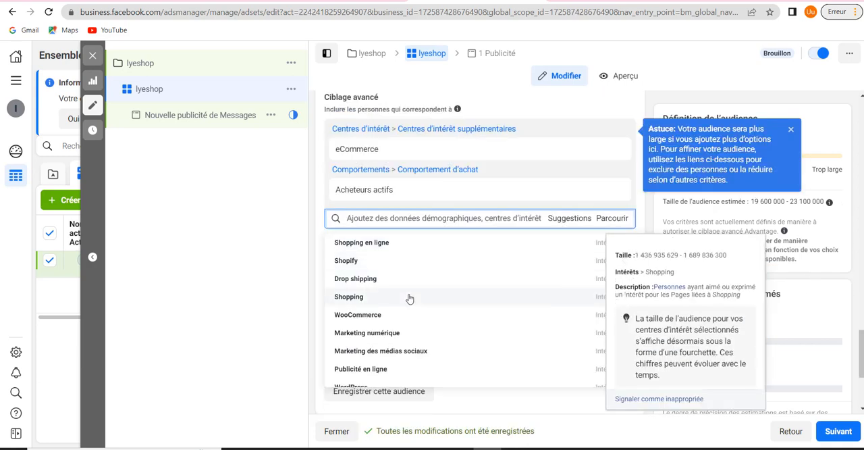
scroll(409, 297, down, 3)
scroll(409, 297, up, 3)
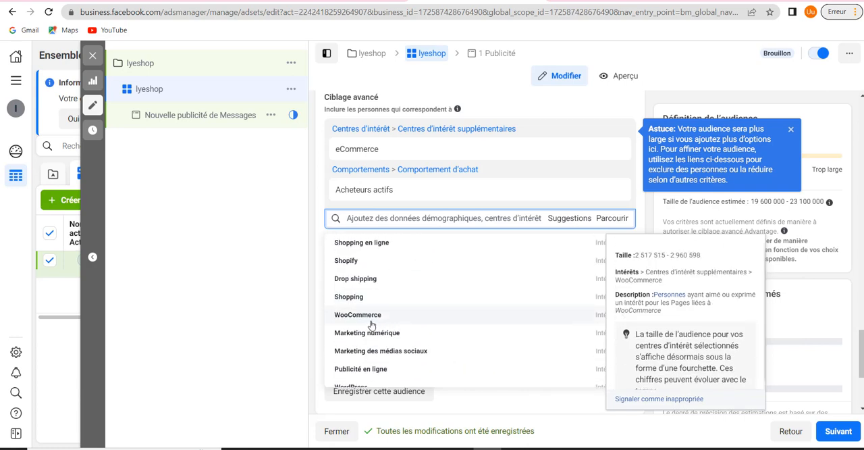
scroll(386, 349, down, 3)
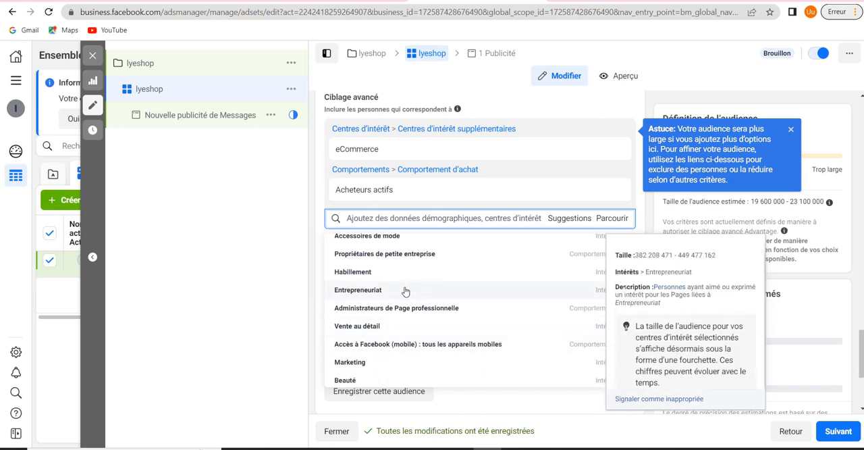
scroll(405, 291, down, 2)
scroll(405, 291, down, 1)
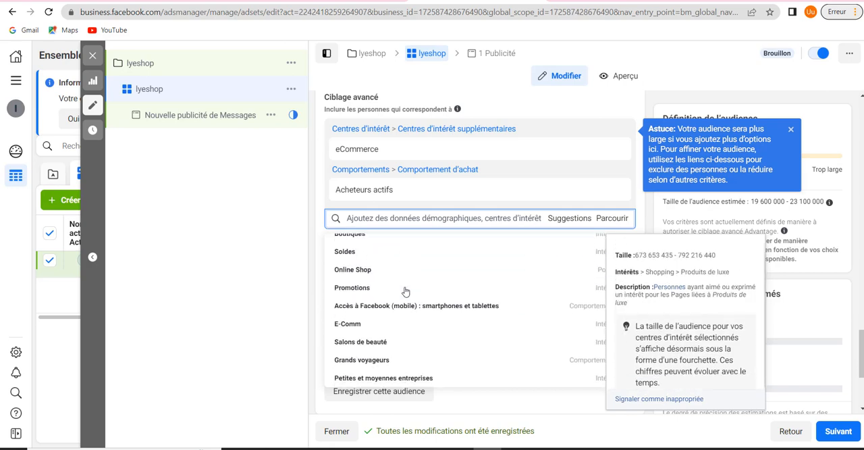
scroll(405, 291, down, 2)
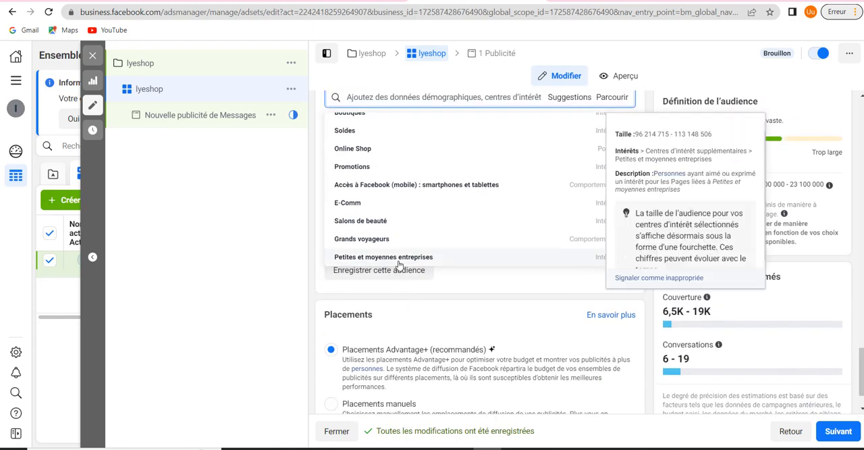
scroll(399, 265, up, 2)
scroll(399, 265, up, 6)
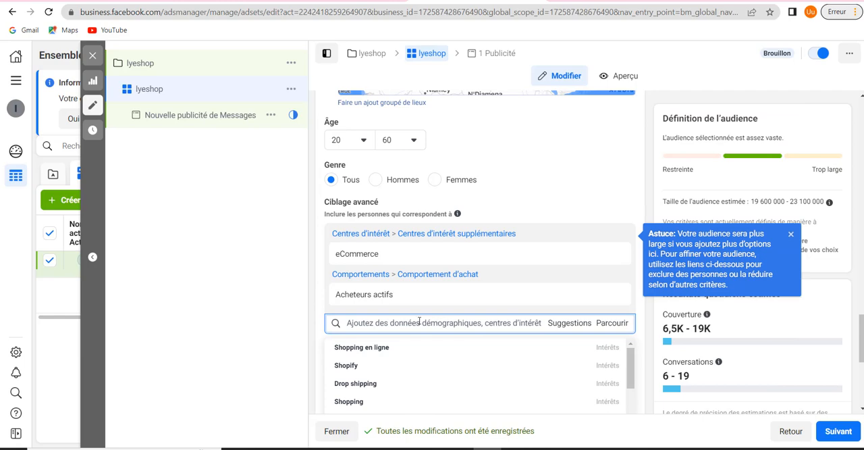
mouse_move(418, 288)
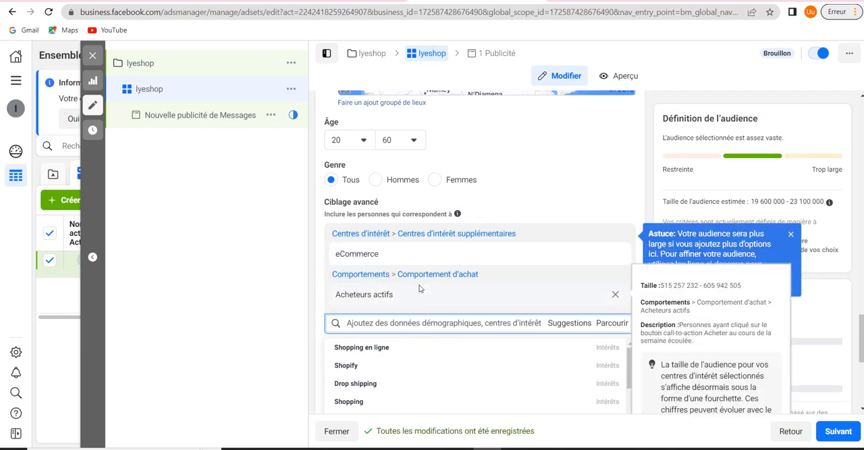
mouse_move(422, 268)
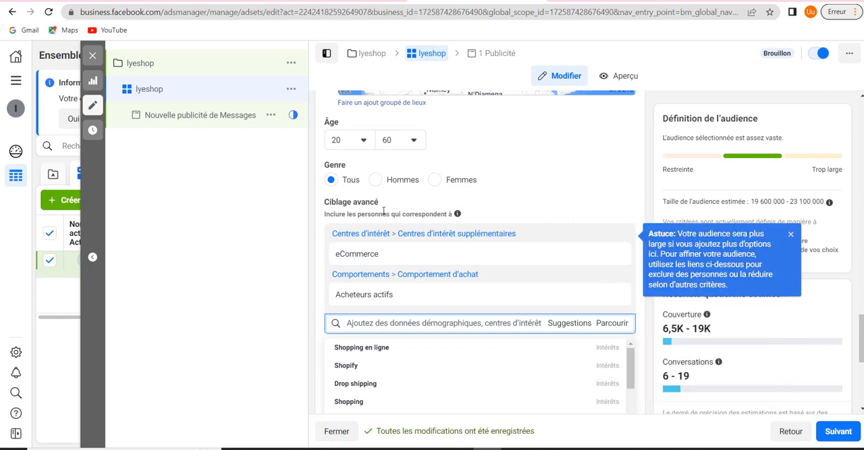
Add the Chaussures and Véhicules interests to the advanced targeting criteria
click(377, 324)
text(ch)
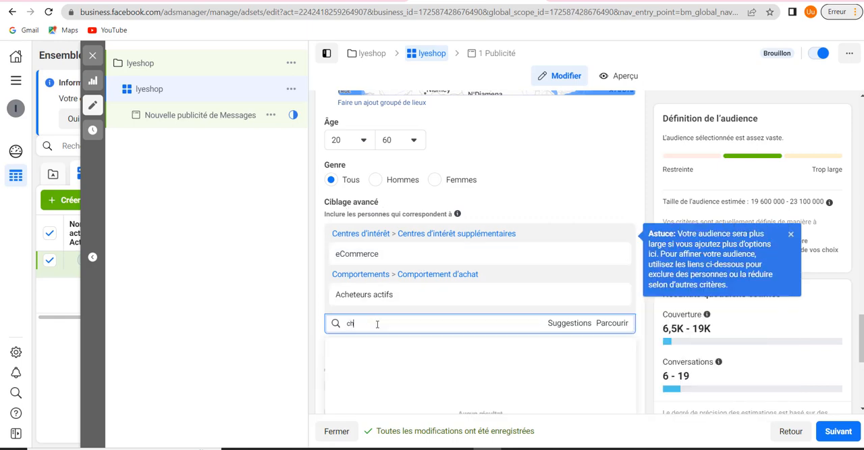
text(auss)
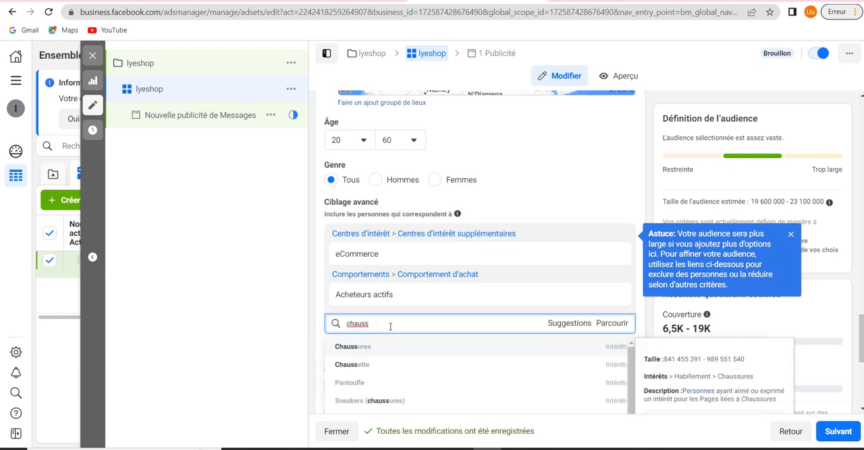
click(397, 348)
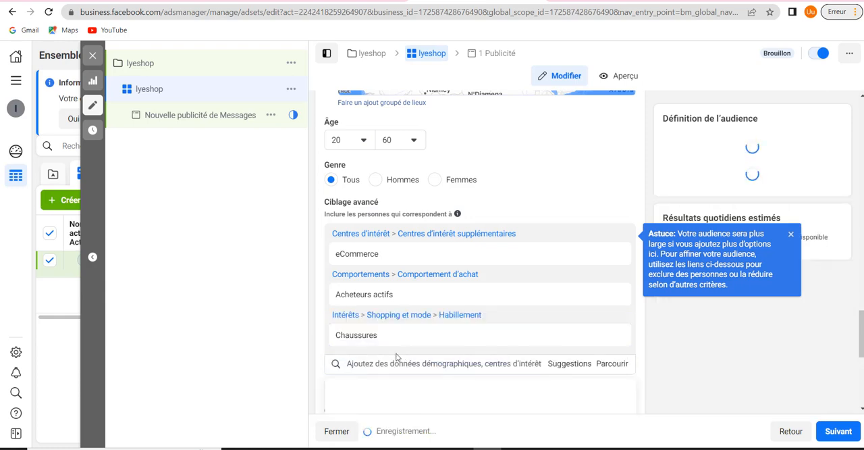
click(416, 363)
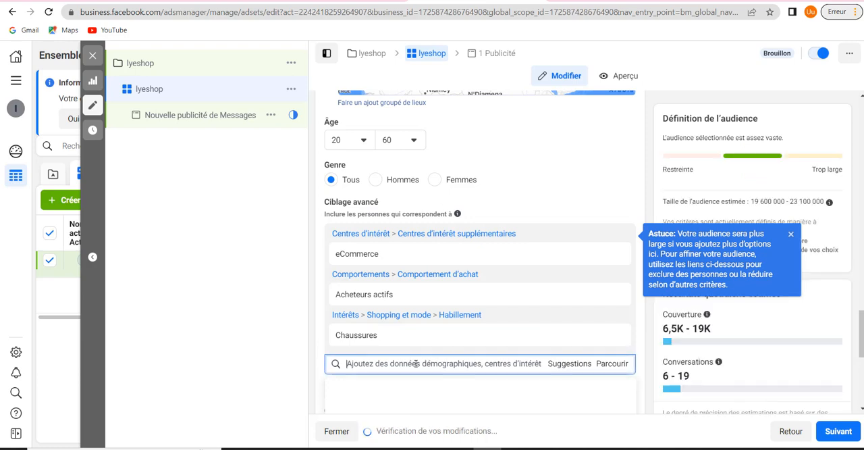
text(veh)
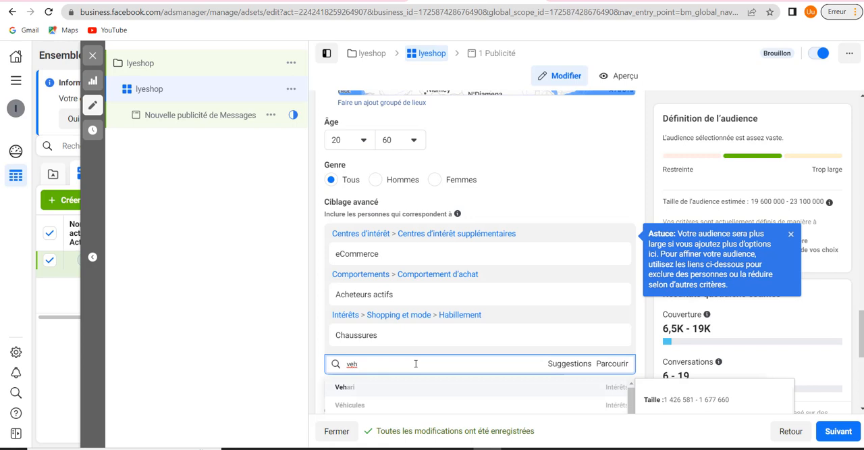
click(383, 405)
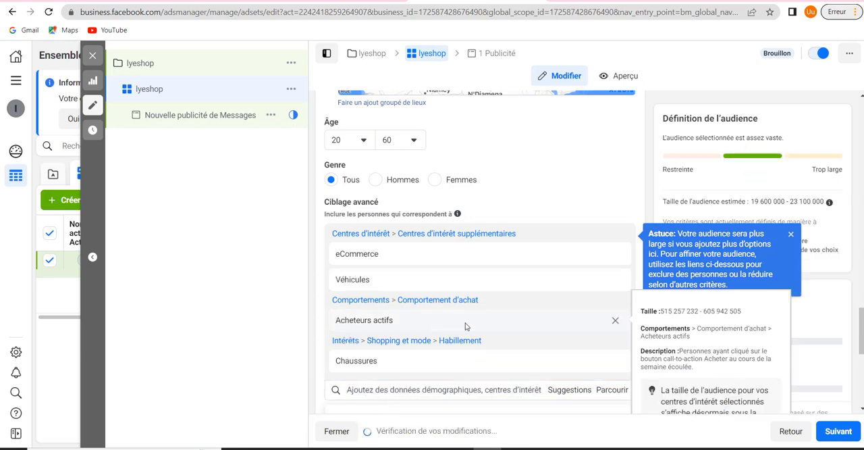
Dismiss the audience tip and remove the eCommerce and Chaussures interests from the advanced targeting
scroll(491, 302, down, 1)
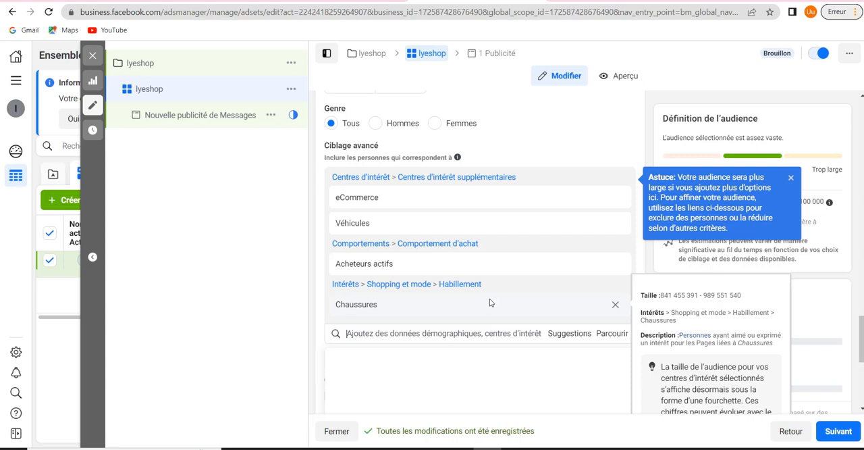
click(790, 178)
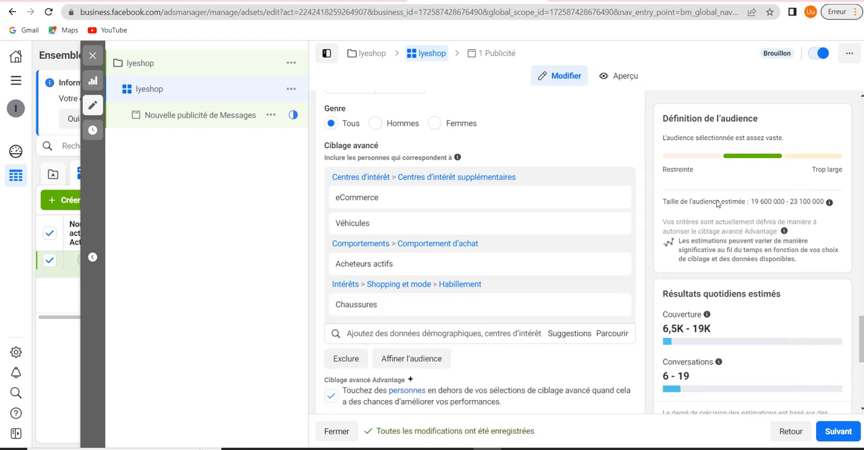
click(616, 201)
mouse_move(598, 295)
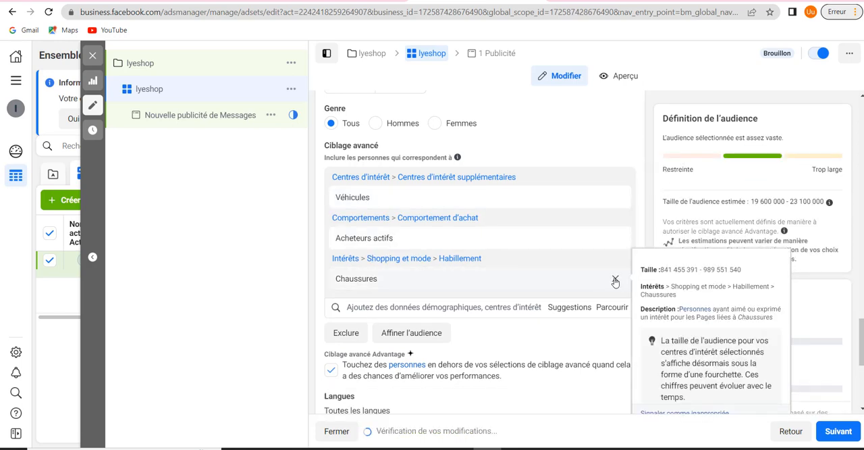
click(615, 279)
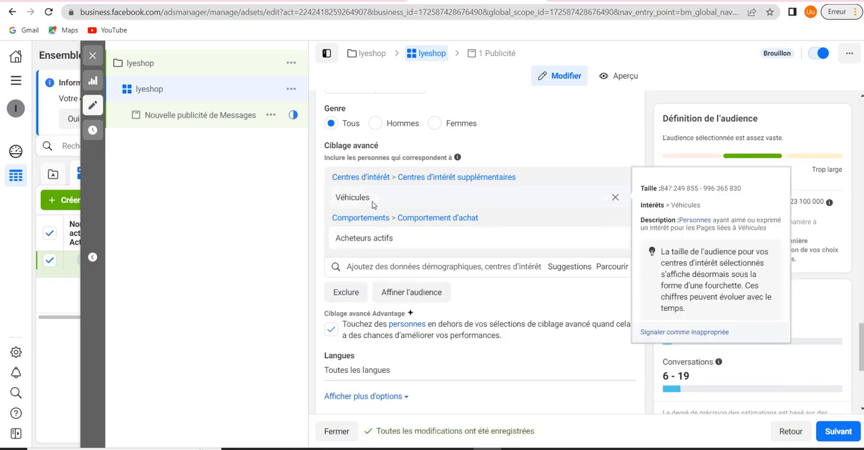
Add the suggested interests Véhicule d'occasion and Industrie automobile to the advanced targeting
click(567, 266)
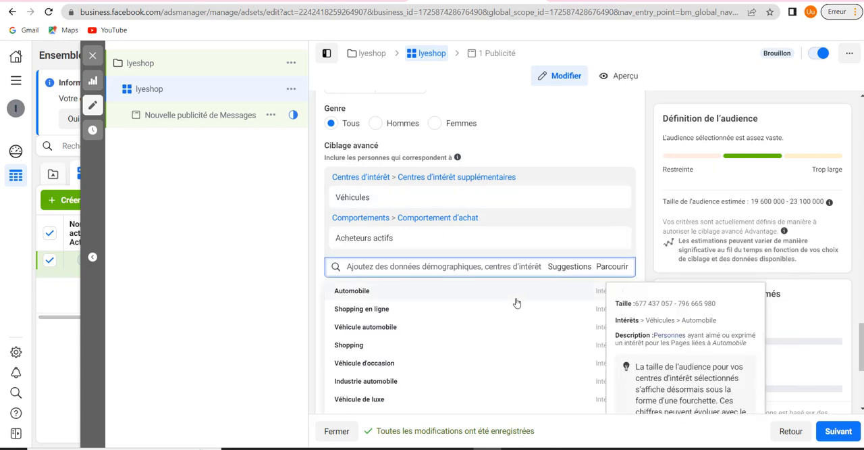
scroll(486, 322, down, 2)
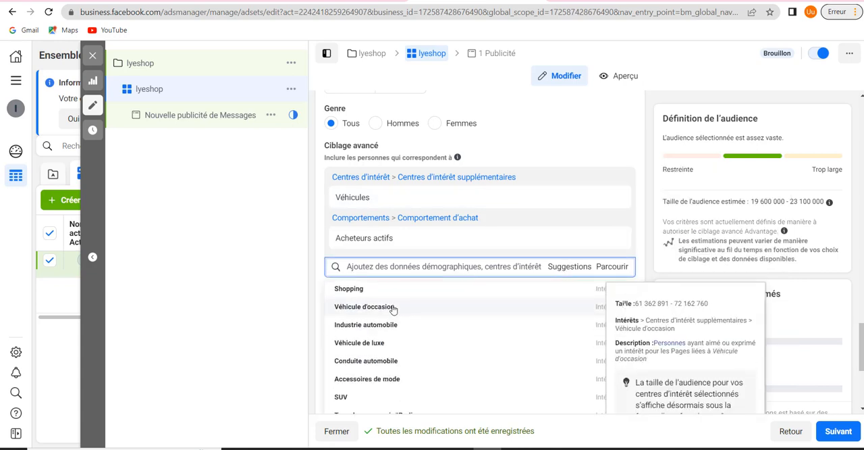
click(392, 308)
click(405, 306)
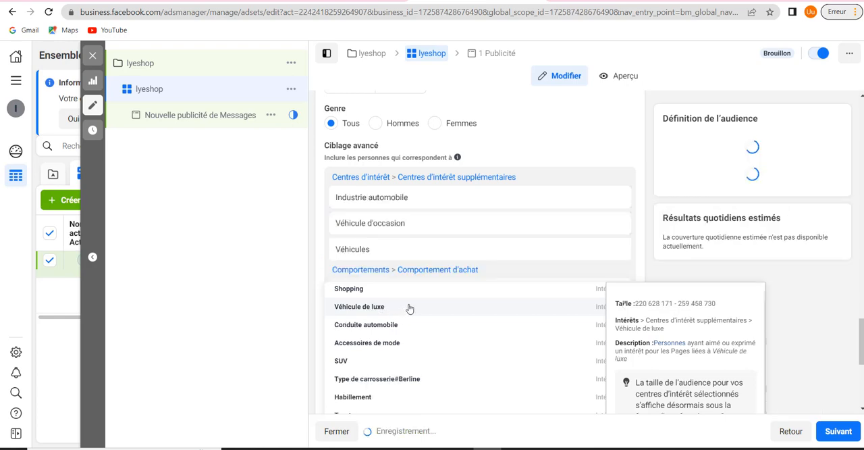
Add the suggested Toyota interest to the advanced targeting criteria
click(567, 325)
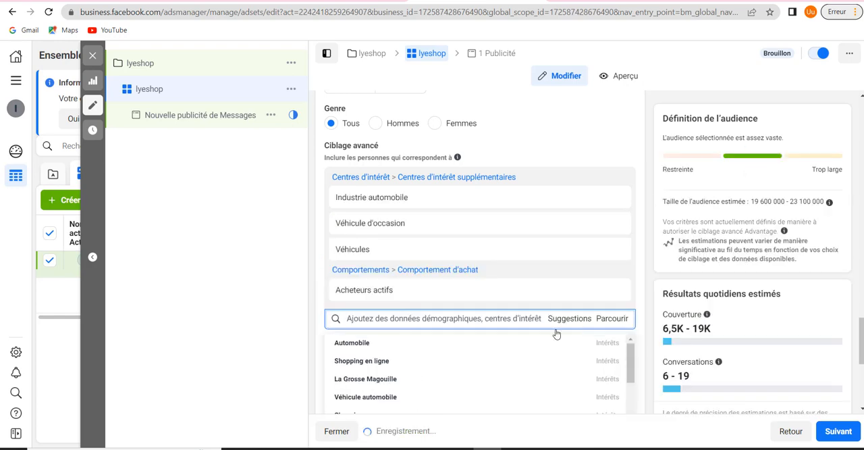
scroll(470, 350, down, 3)
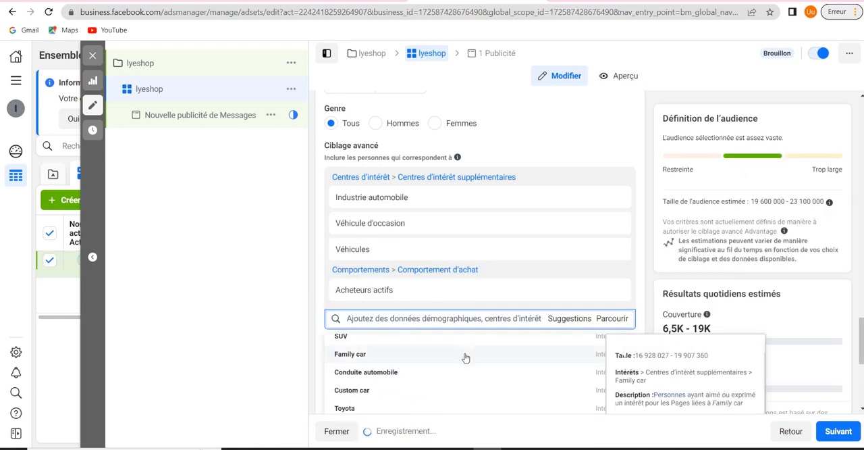
click(419, 411)
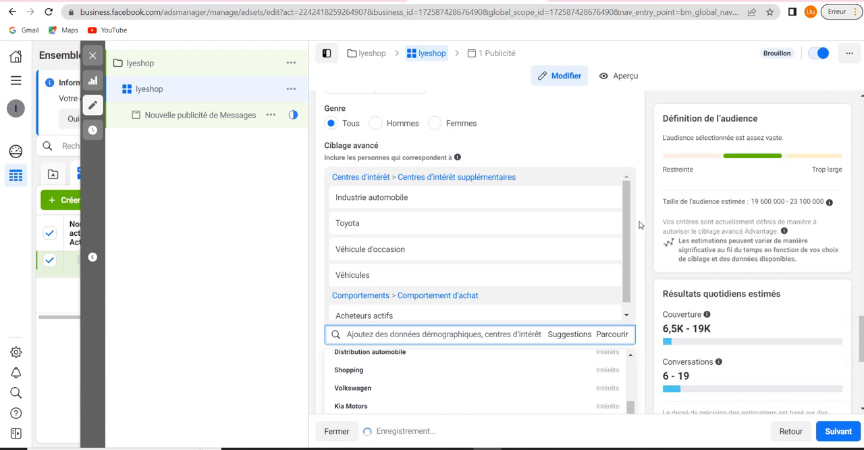
Add the suggested Family car interest and remove all the other interests and the Acheteurs actifs behaviour from the included targeting
scroll(555, 253, down, 1)
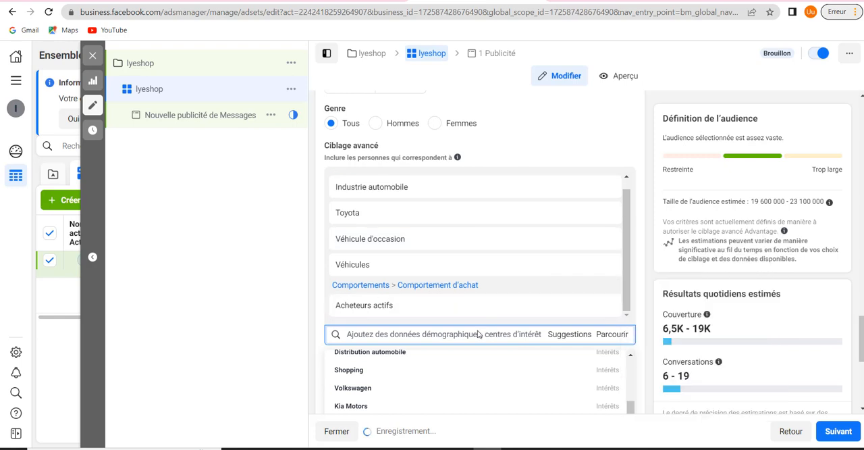
scroll(462, 367, down, 5)
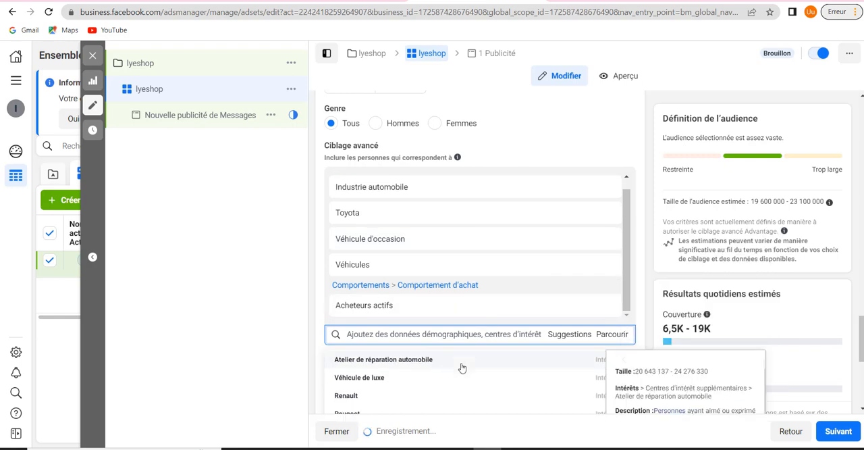
scroll(447, 369, down, 2)
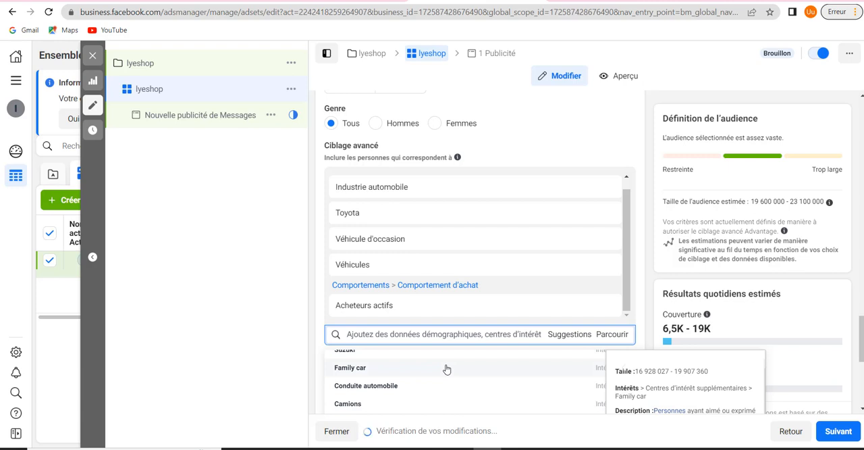
click(446, 368)
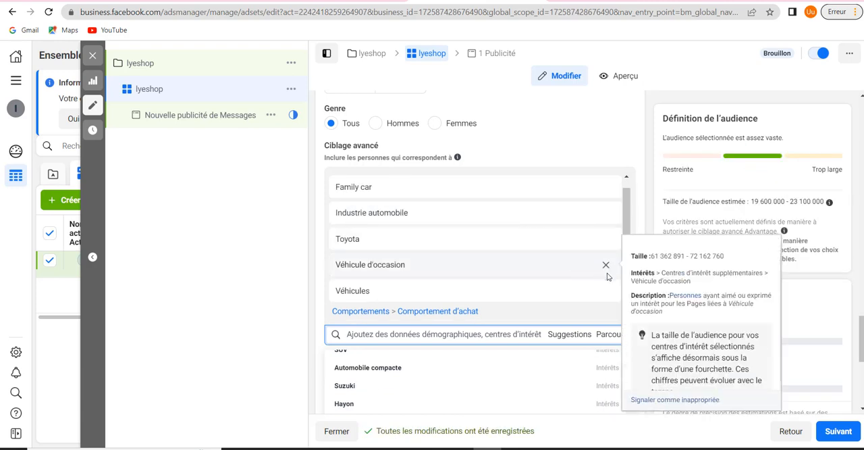
scroll(606, 305, down, 1)
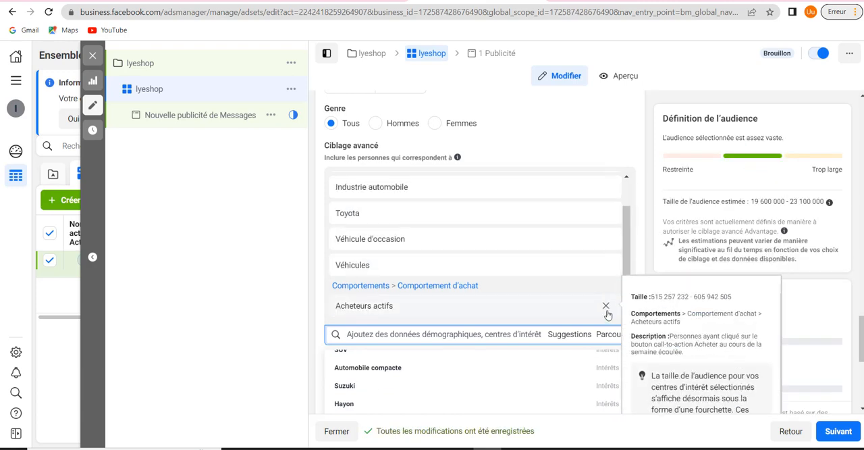
click(606, 307)
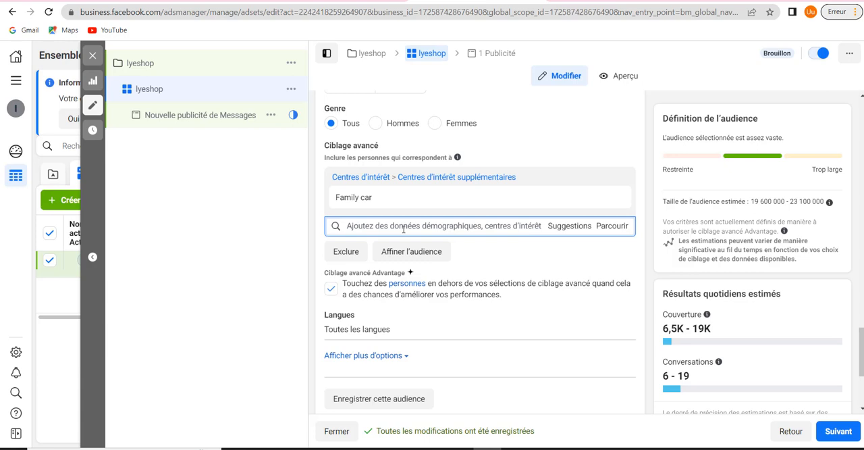
Open the exclusion criteria of the advanced targeting for a new entry
click(349, 257)
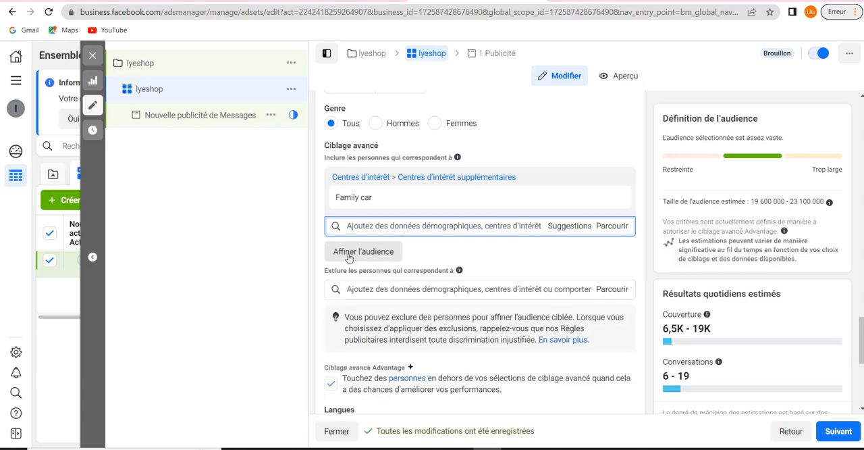
click(398, 288)
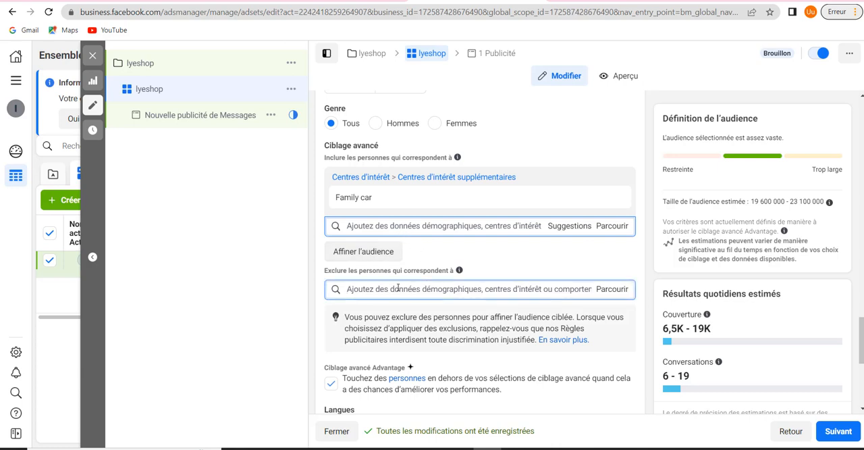
text(admin)
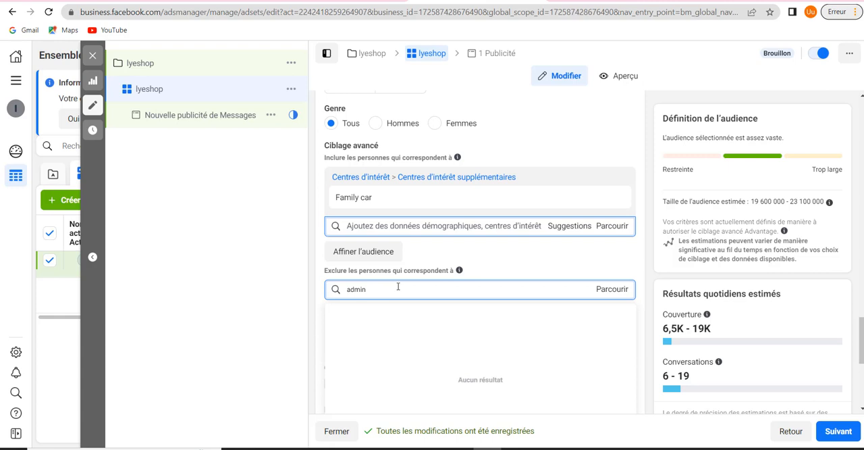
text(z)
key(BackSpace)
text(e)
key(BackSpace)
key(BackSpace)
key(BackSpace)
key(BackSpace)
key(BackSpace)
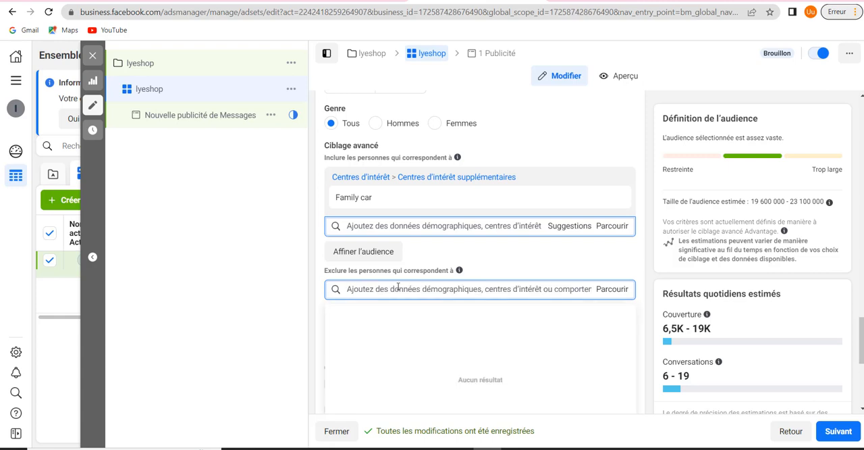
Search the exclusion criteria for "facebook page" and exclude the Administrateurs de Pages Facebook behaviour
text(facez)
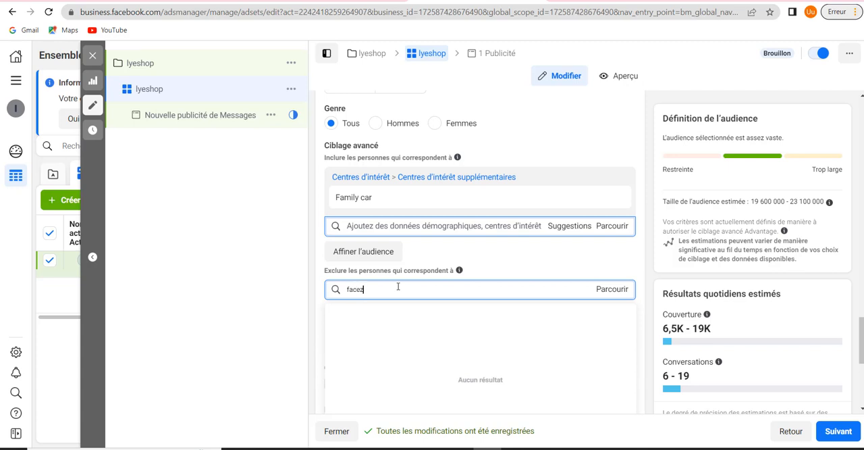
key(BackSpace)
text(book page)
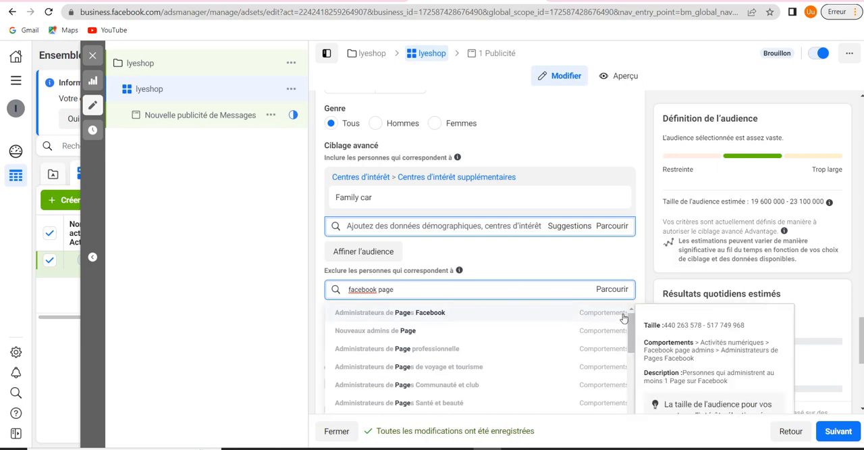
click(472, 314)
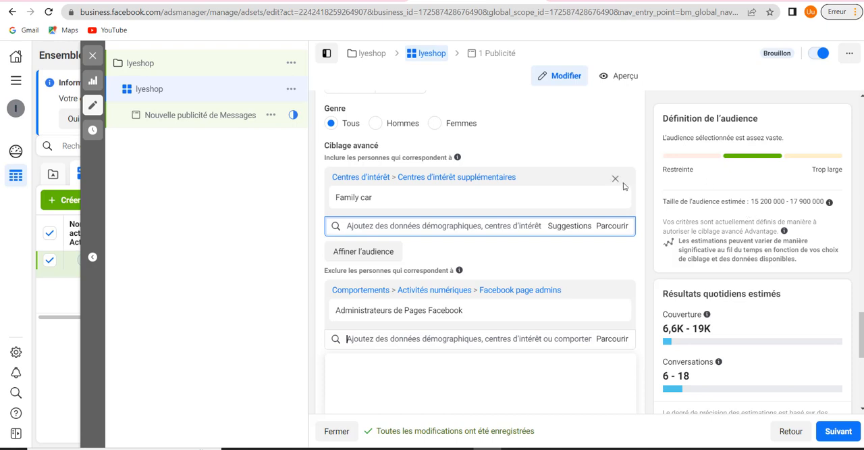
Switch the ad set's placements to Placements manuels
scroll(562, 213, down, 2)
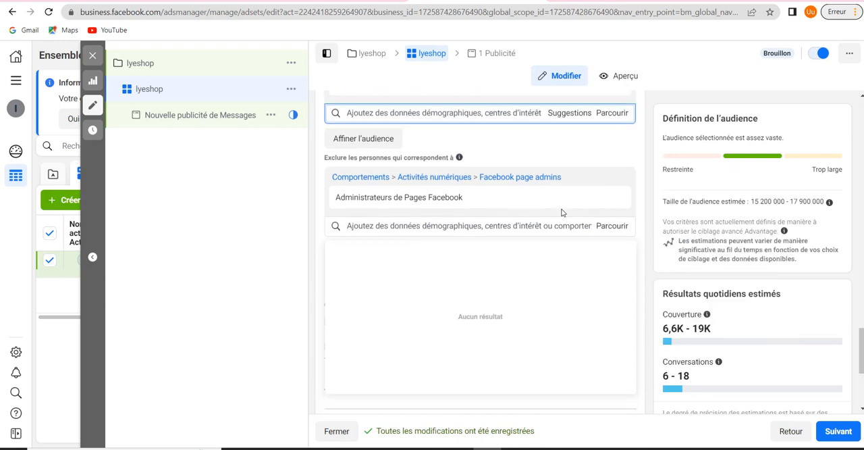
scroll(562, 212, down, 4)
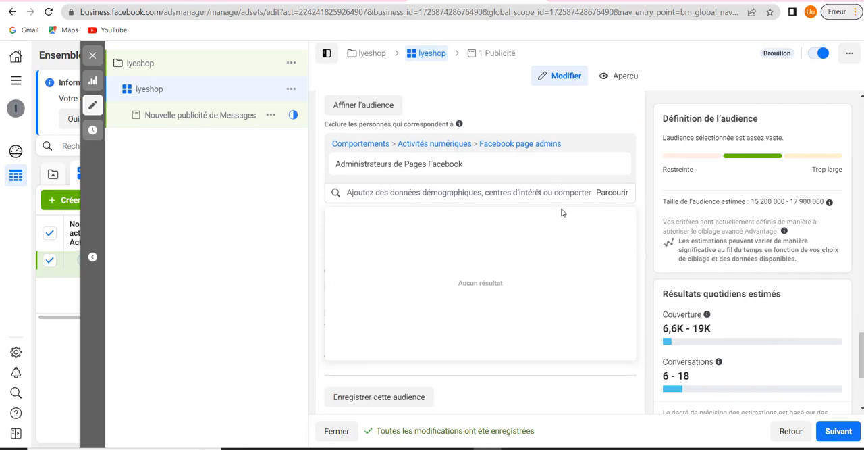
scroll(562, 213, up, 4)
scroll(562, 213, down, 4)
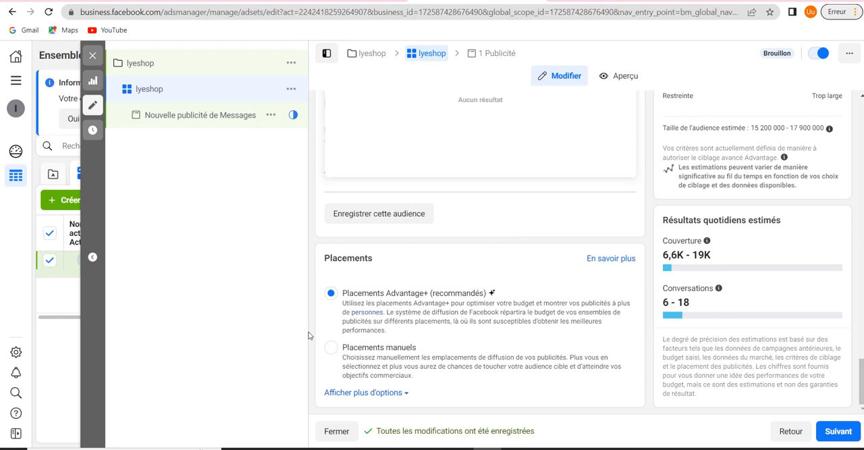
click(331, 347)
scroll(491, 293, down, 4)
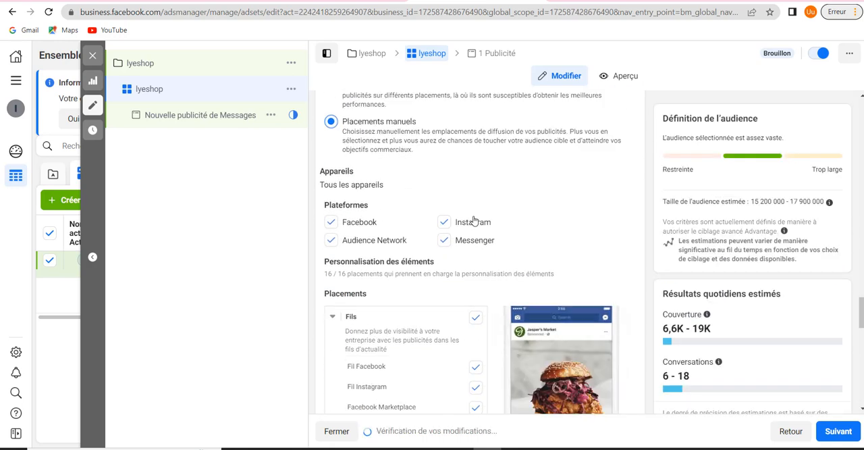
Deselect the Messenger, Instagram and Audience Network platforms, keeping only Facebook selected
click(445, 223)
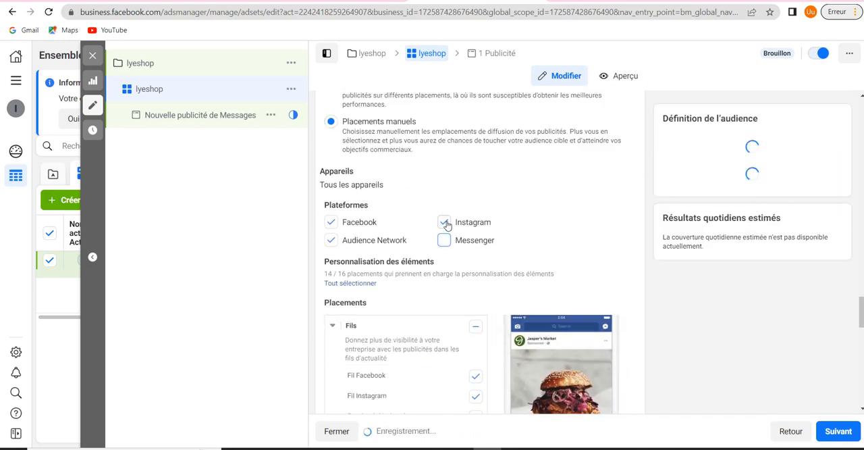
double_click(362, 245)
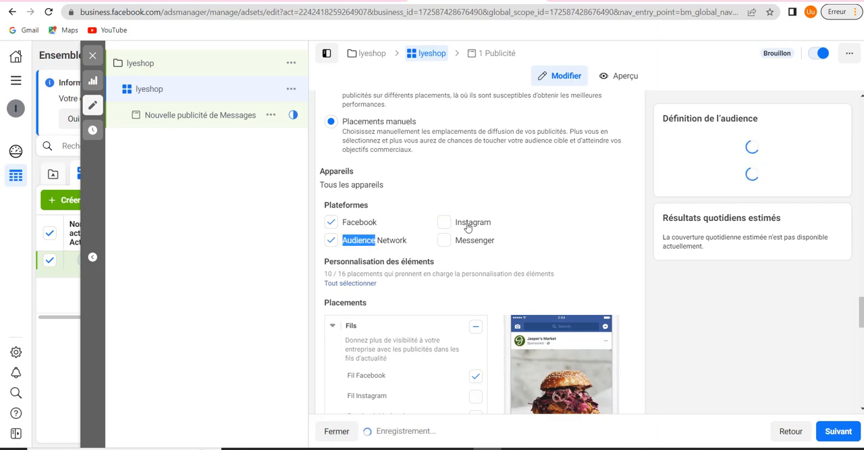
click(331, 241)
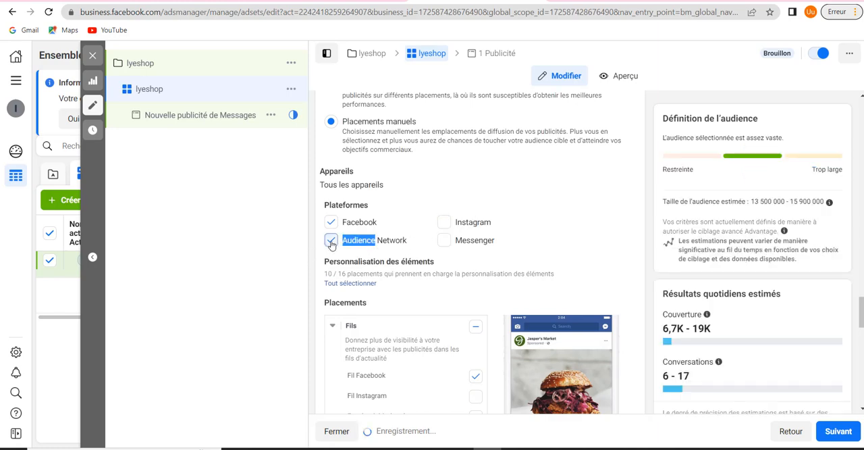
Exclude Facebook Marketplace from the feed placements
scroll(492, 222, down, 3)
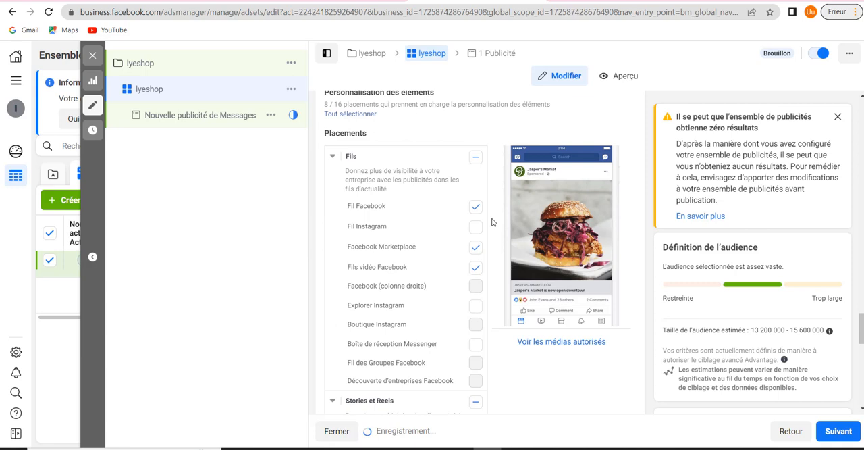
scroll(492, 222, up, 1)
scroll(492, 222, down, 1)
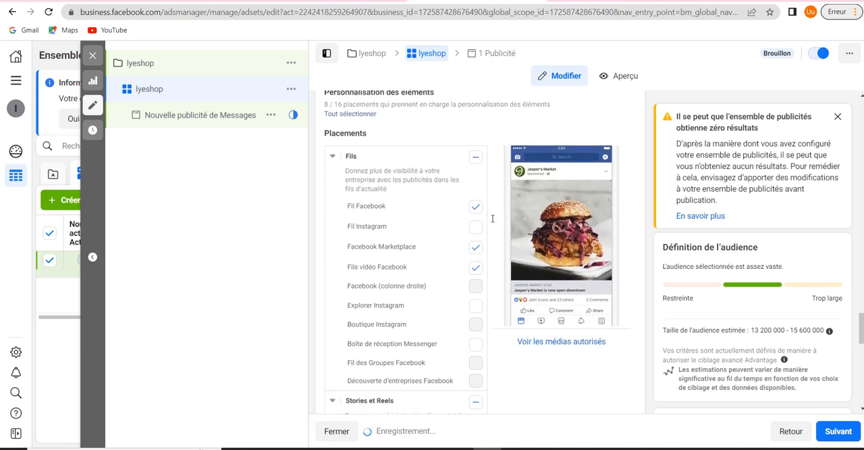
click(478, 251)
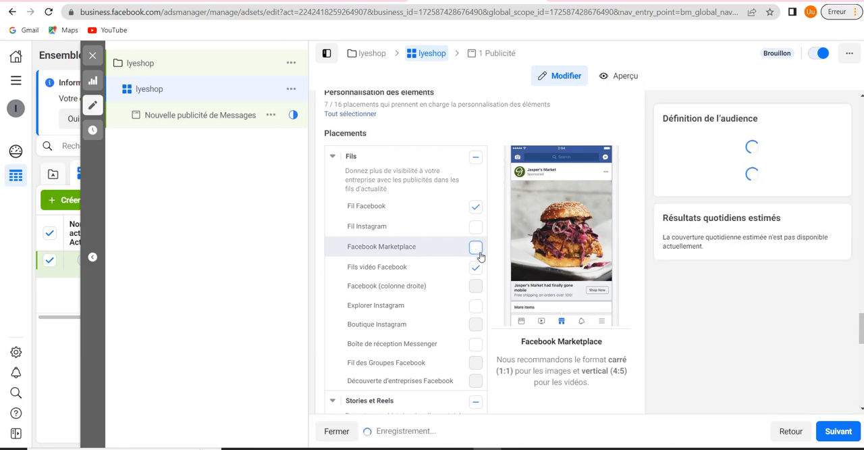
Exclude the In-stream placement group with its Vidéos in-stream Facebook option
scroll(489, 238, down, 3)
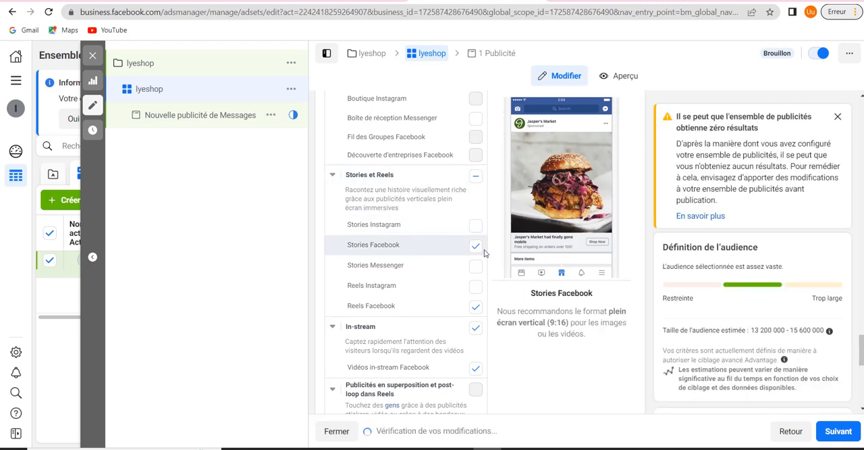
scroll(484, 253, down, 2)
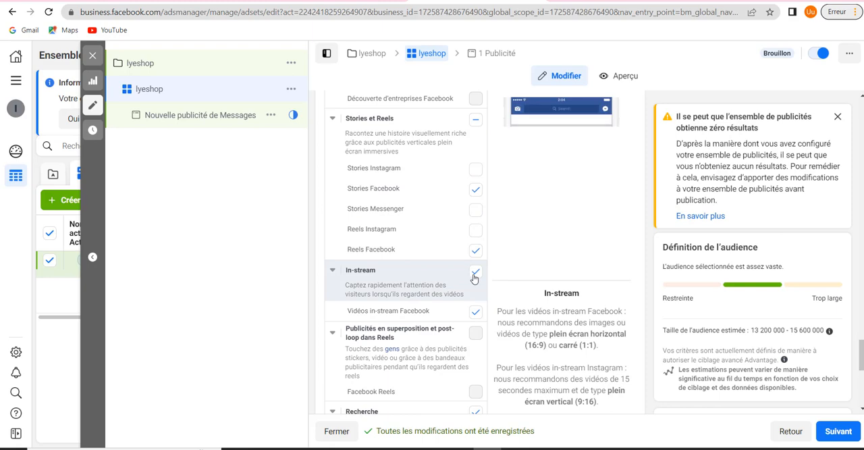
click(476, 272)
click(476, 312)
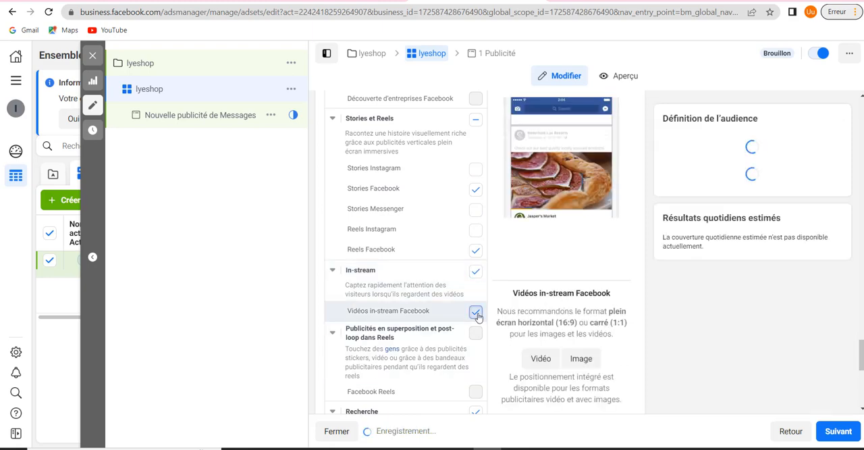
Exclude the In-Article placement group, including Instant Articles Facebook
scroll(480, 290, down, 5)
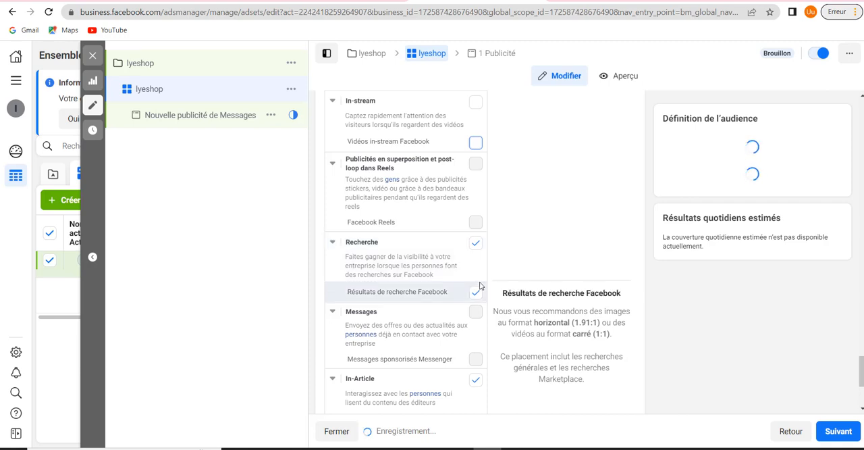
scroll(480, 284, down, 3)
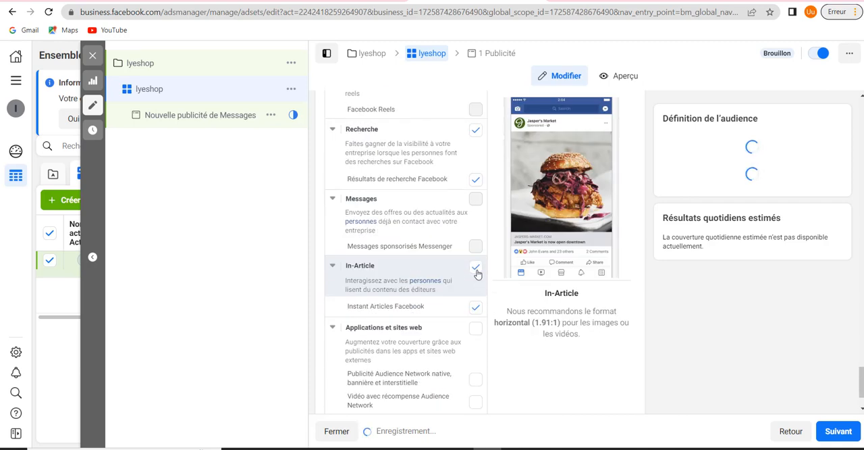
click(476, 269)
Review the full list of manual placements, from the feeds and Stories et Reels to Applications et sites web
scroll(477, 272, down, 2)
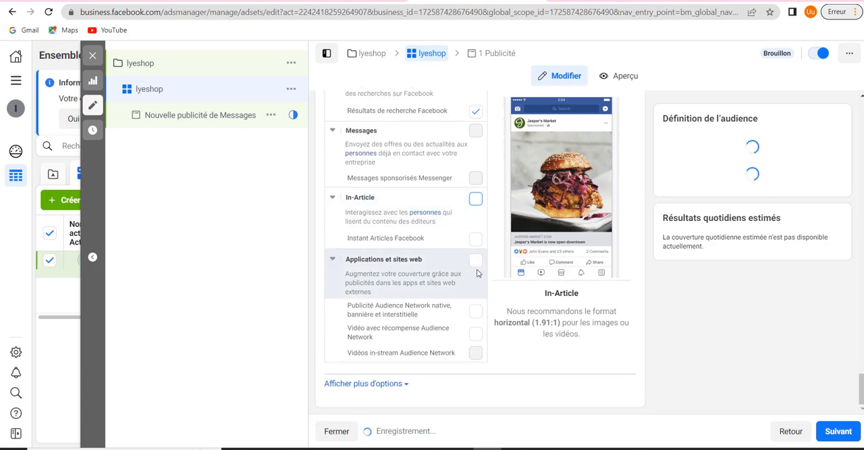
scroll(477, 272, up, 3)
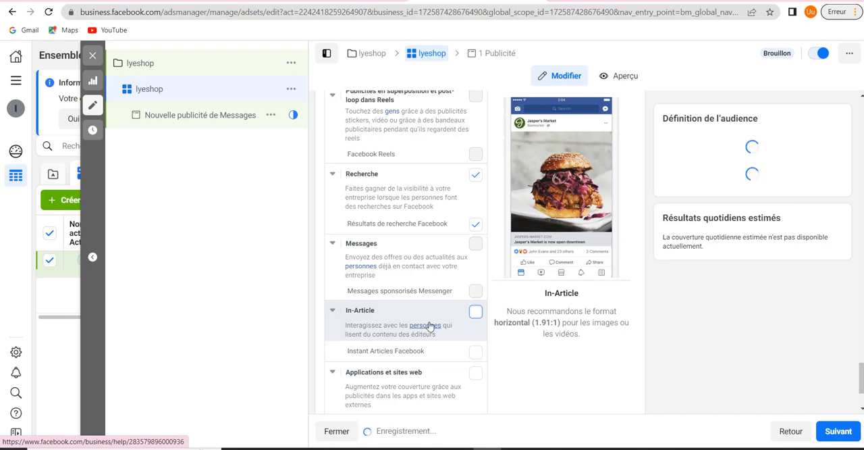
scroll(430, 326, up, 2)
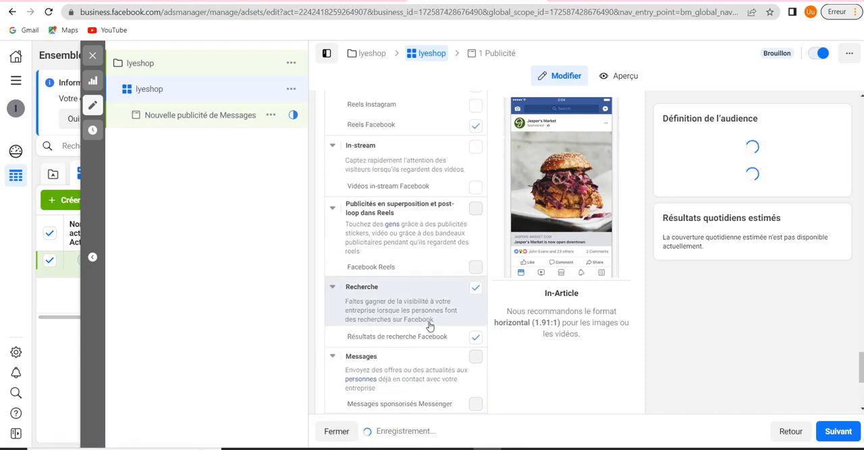
scroll(430, 326, up, 6)
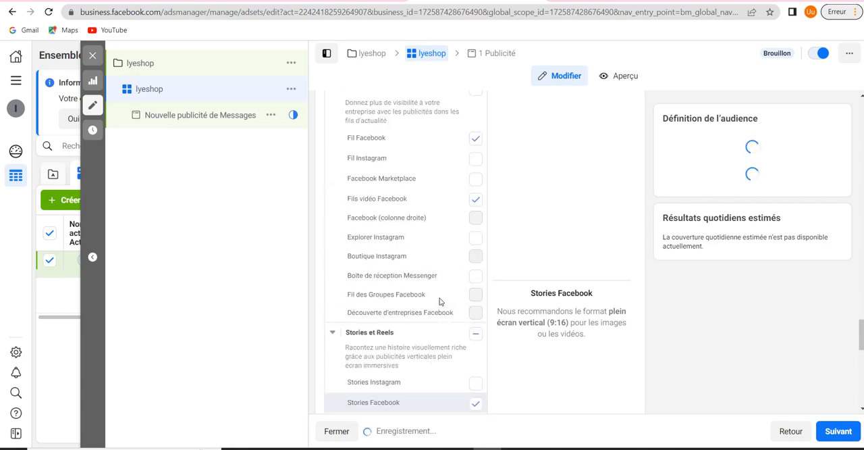
scroll(439, 301, up, 3)
scroll(439, 301, down, 6)
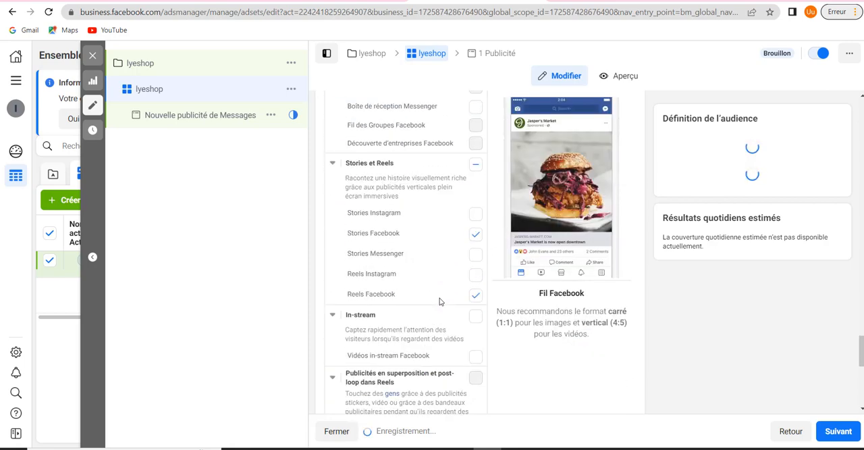
scroll(440, 301, down, 3)
scroll(440, 299, down, 1)
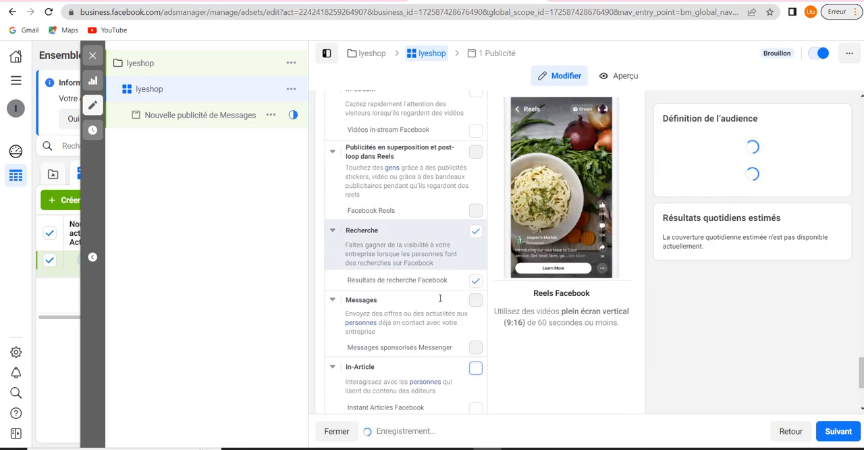
scroll(440, 298, down, 3)
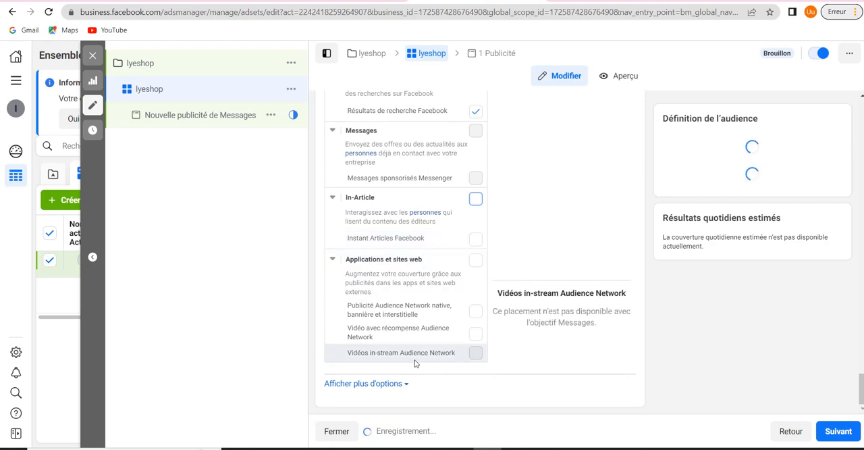
Show the additional placement options and review the mobile device choices, the Wi-Fi restriction and the Brand Safety settings
click(393, 387)
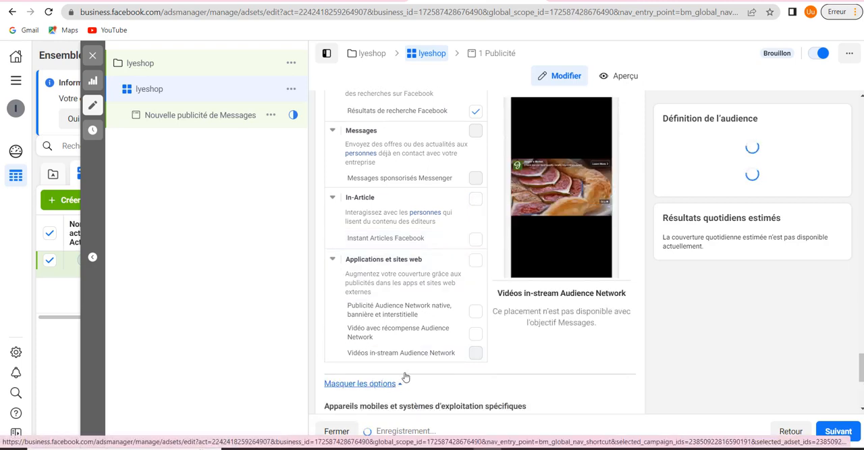
scroll(455, 303, down, 2)
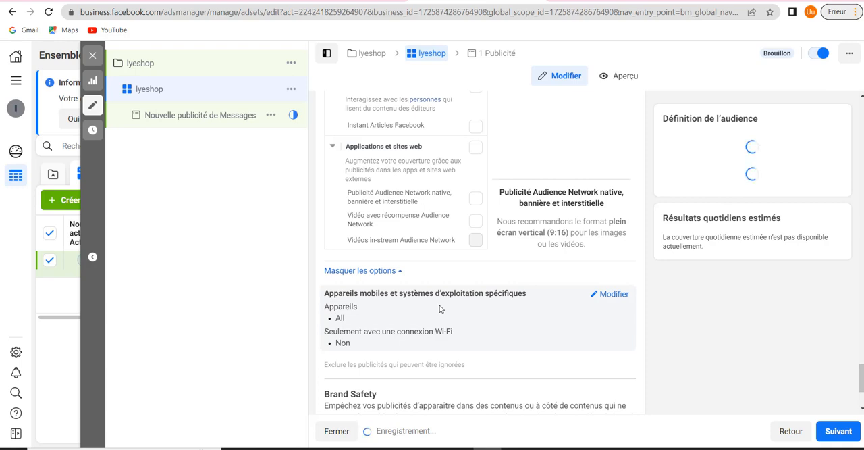
click(612, 295)
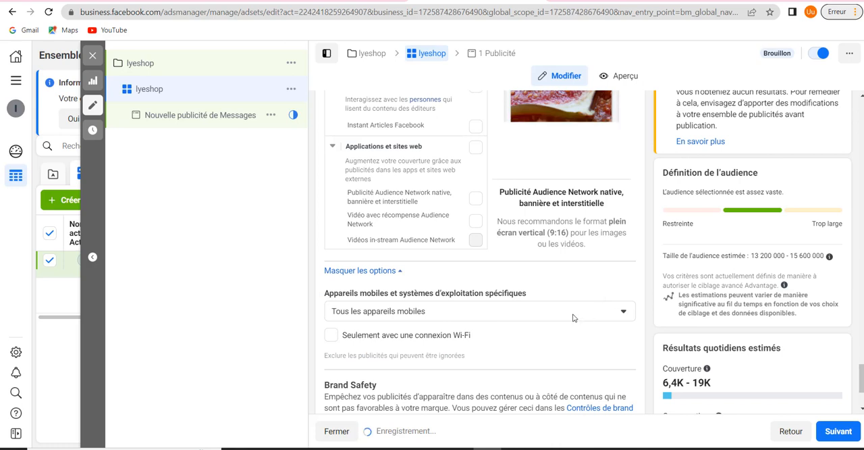
click(572, 317)
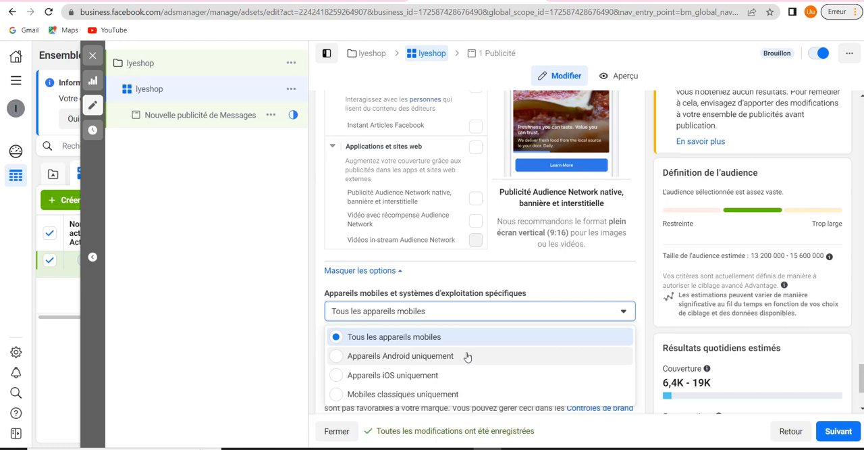
click(471, 309)
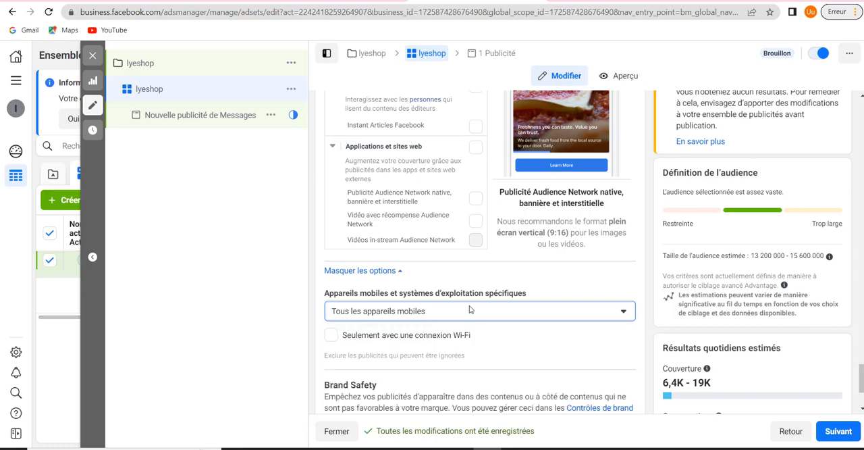
scroll(471, 309, down, 1)
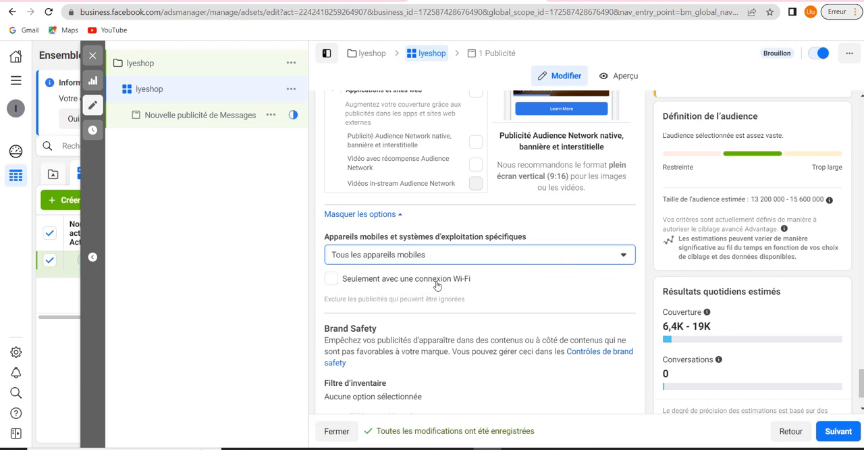
scroll(436, 284, down, 1)
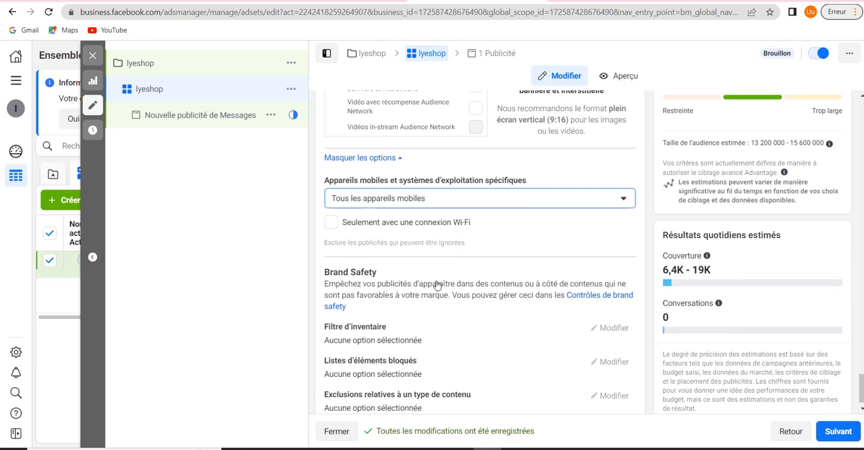
scroll(436, 284, down, 1)
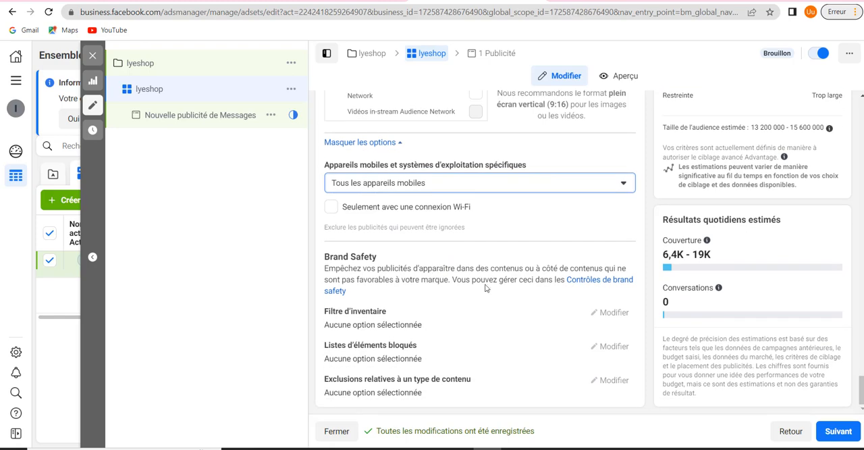
scroll(484, 287, up, 4)
scroll(485, 288, down, 4)
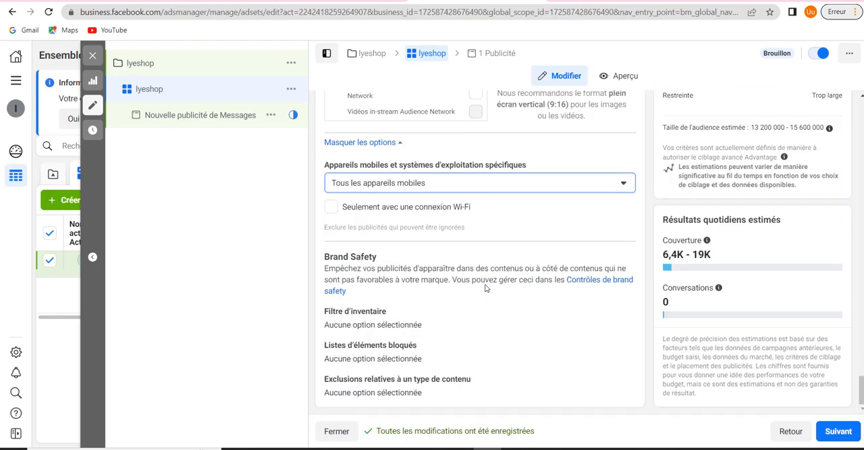
scroll(485, 288, up, 7)
scroll(485, 288, up, 6)
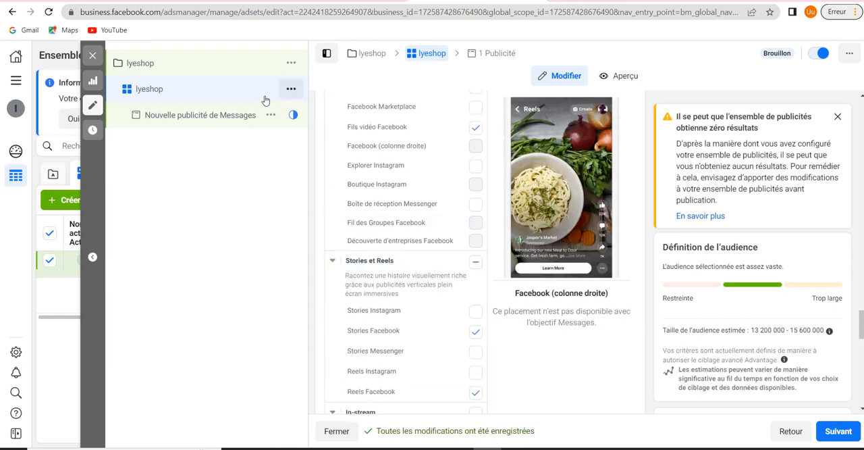
Open the Nouvelle publicité de Messages ad under the lyeshop ad set and rename it lyshop
click(210, 120)
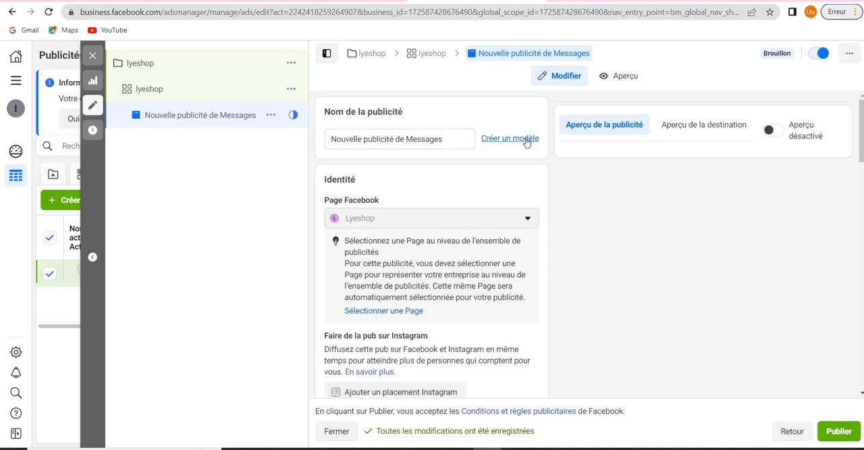
triple_click(456, 136)
key(BackSpace)
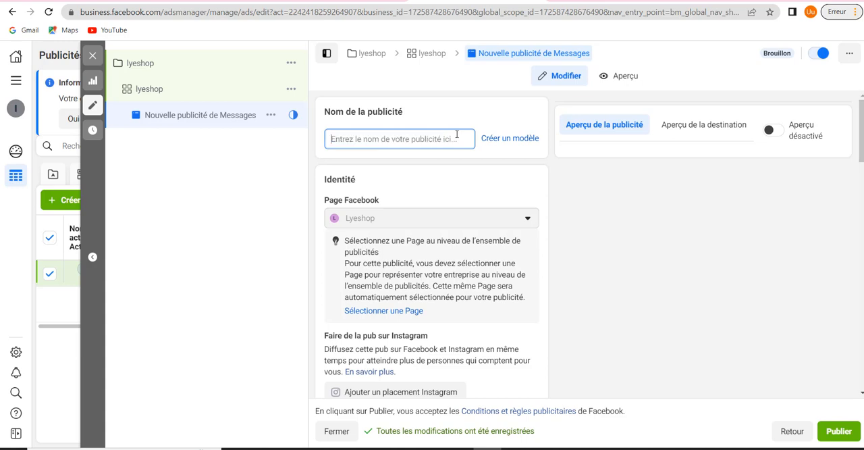
text(lysho)
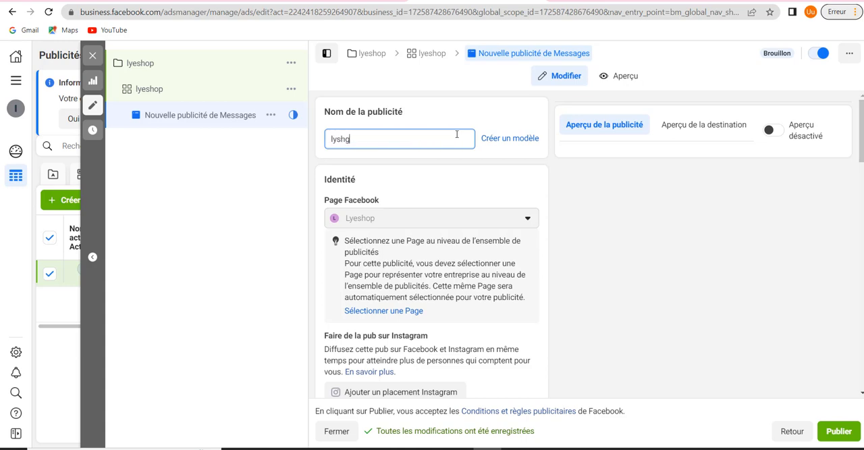
text(*)
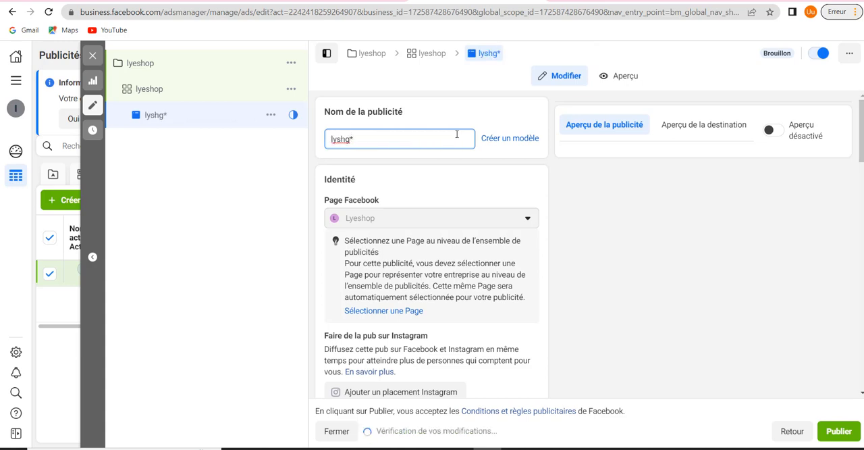
key(BackSpace)
key(BackSpace)
text(op)
Try the Utiliser une publication existante option in the ad's configuration and set it back to Créer une publicité
scroll(398, 162, down, 1)
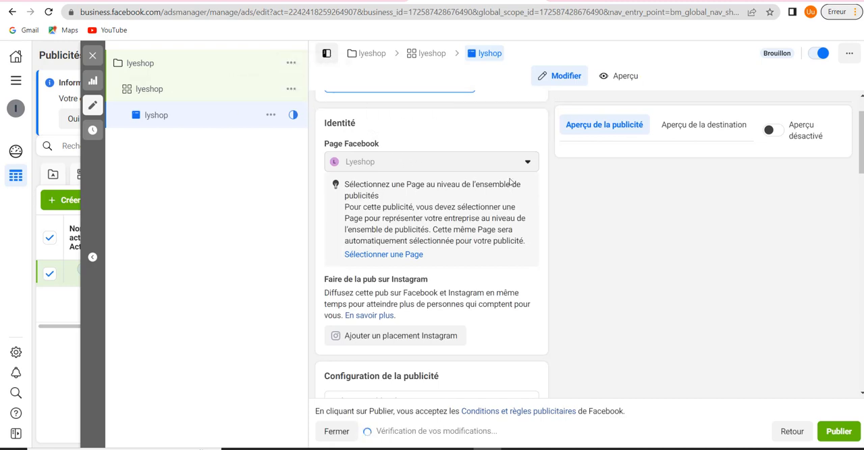
scroll(451, 171, down, 1)
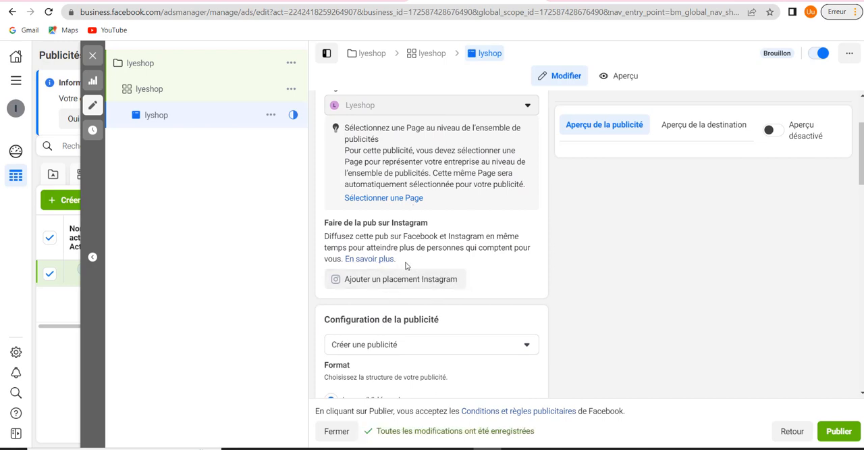
scroll(534, 276, down, 2)
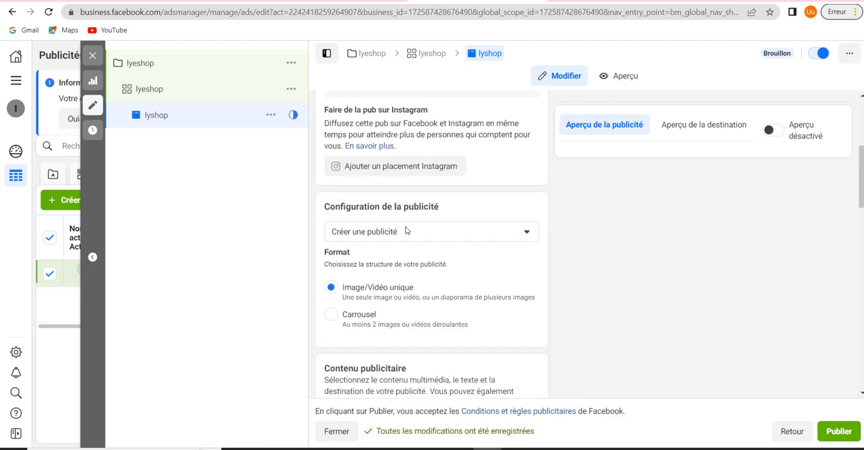
click(444, 232)
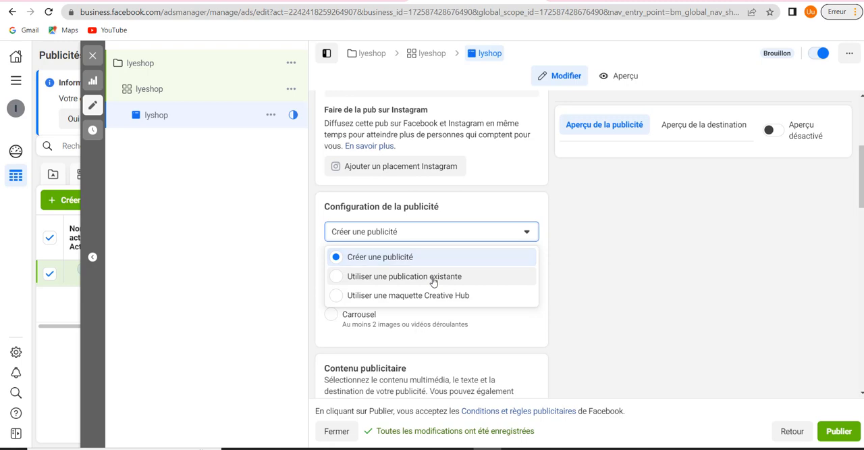
click(432, 277)
click(443, 232)
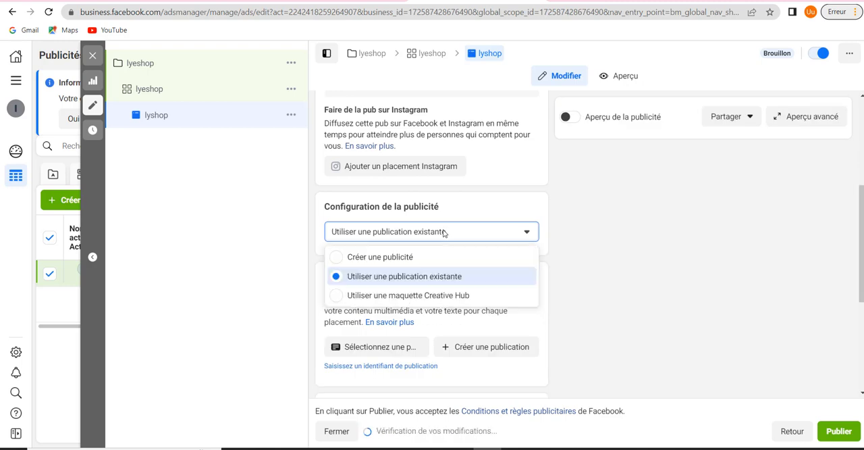
click(388, 261)
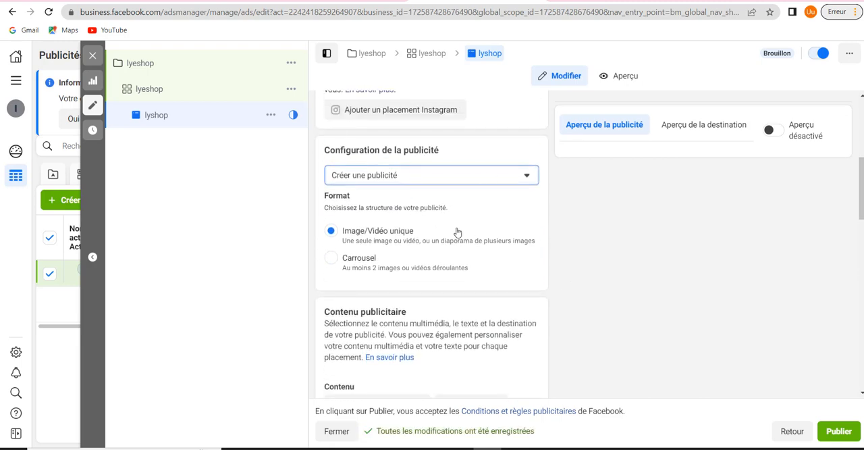
scroll(457, 233, down, 2)
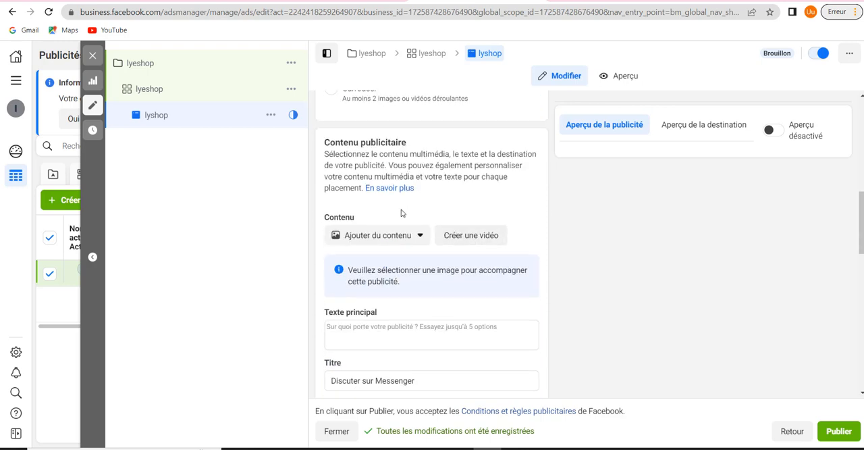
click(392, 239)
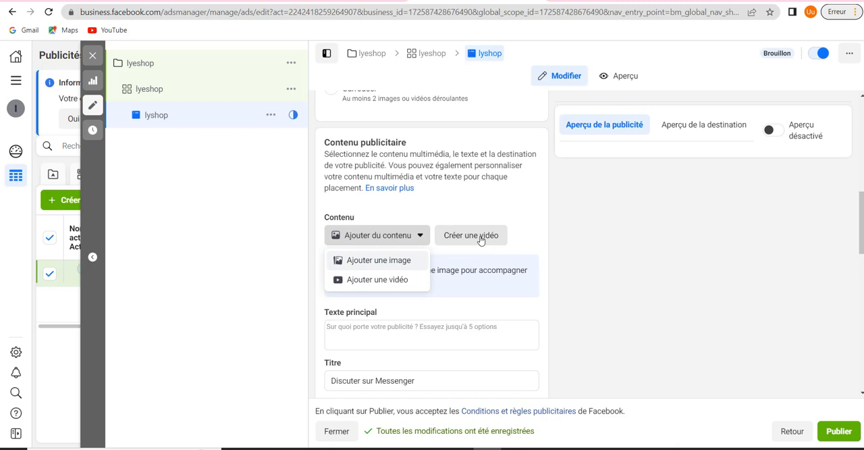
click(377, 261)
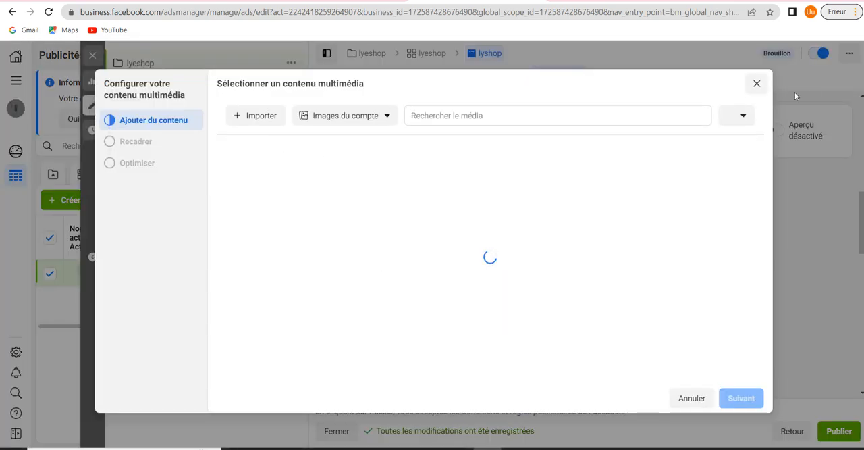
click(758, 86)
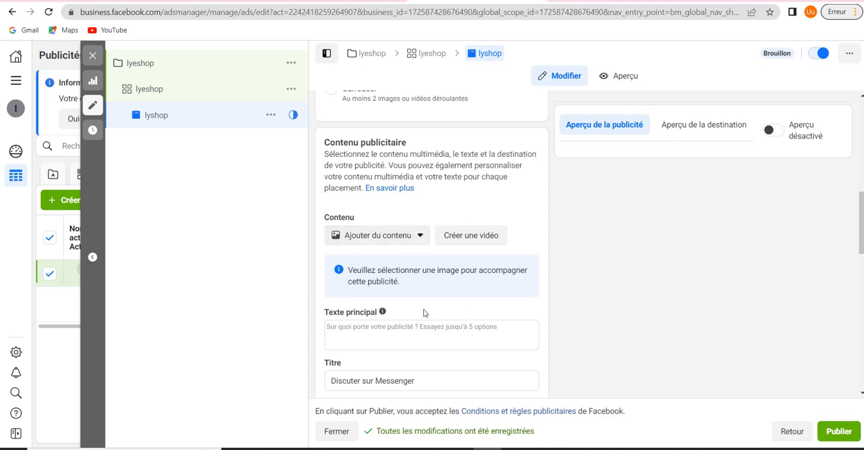
Import the smartwatch image 1 from the Bureau folder as the ad's content, keeping the recommended original format for every placement
scroll(493, 312, down, 2)
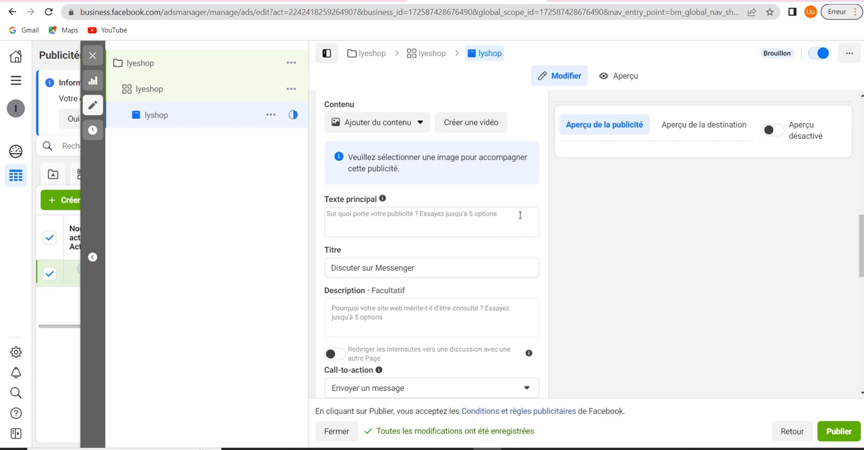
scroll(522, 221, down, 1)
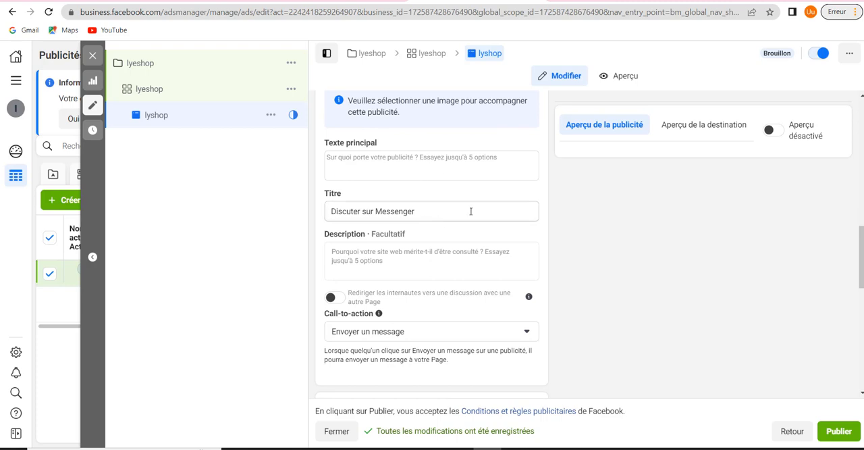
scroll(471, 211, up, 3)
click(419, 235)
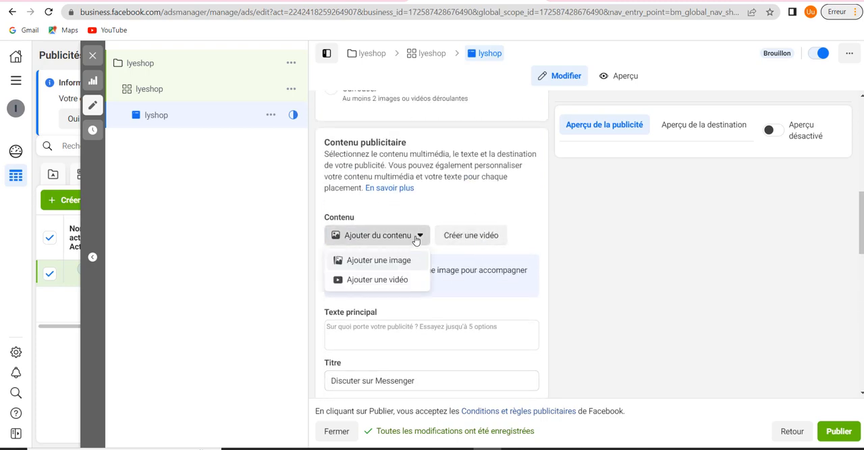
click(366, 261)
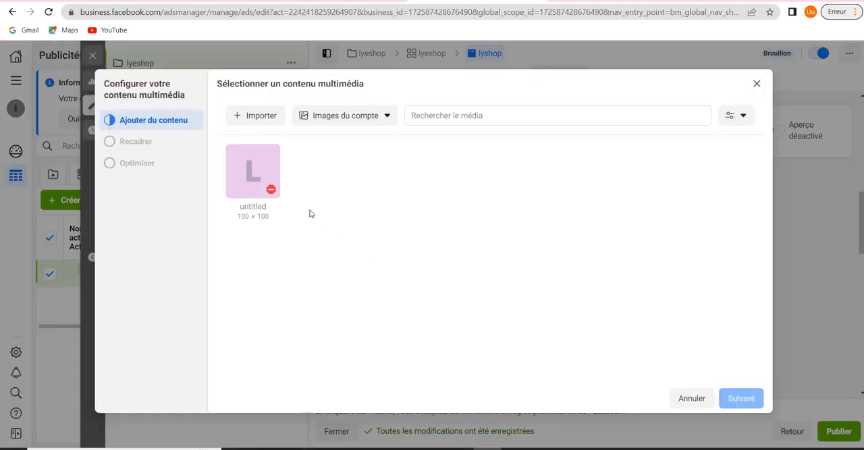
click(259, 125)
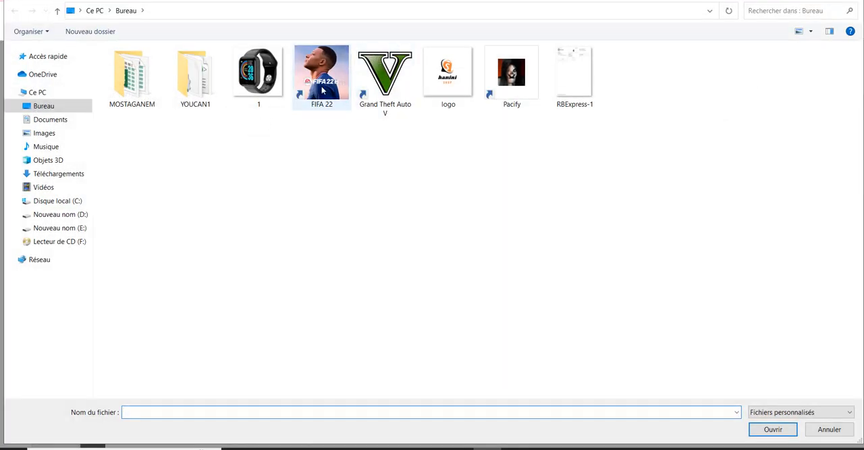
click(258, 78)
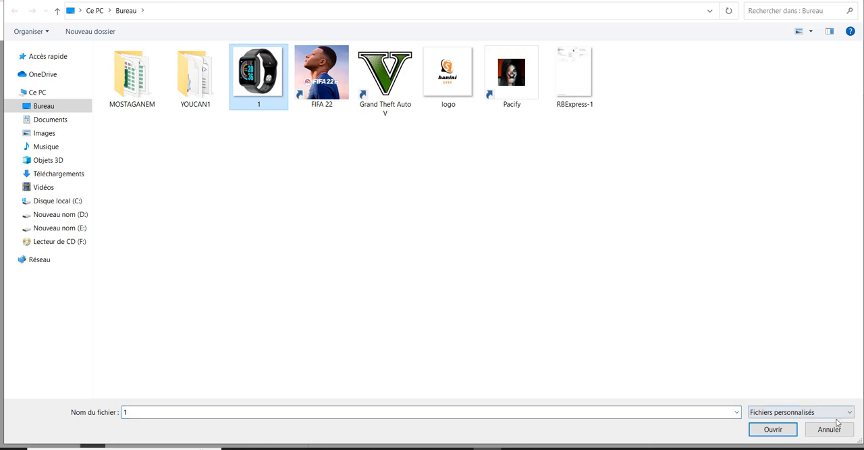
click(791, 431)
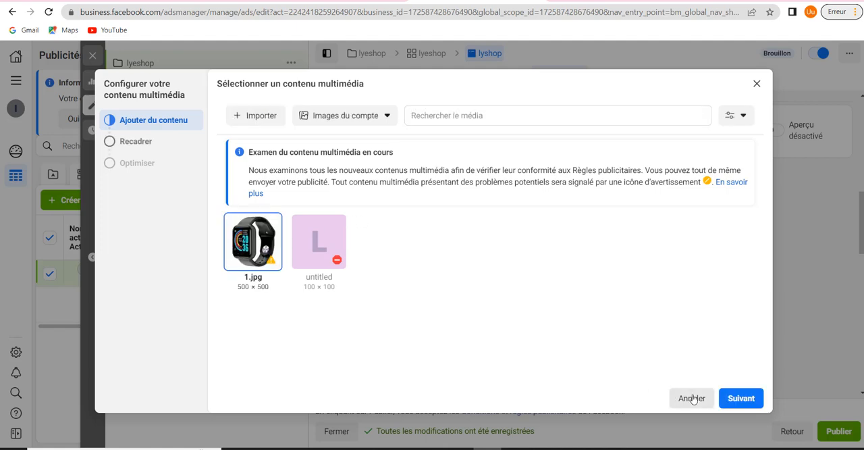
click(739, 398)
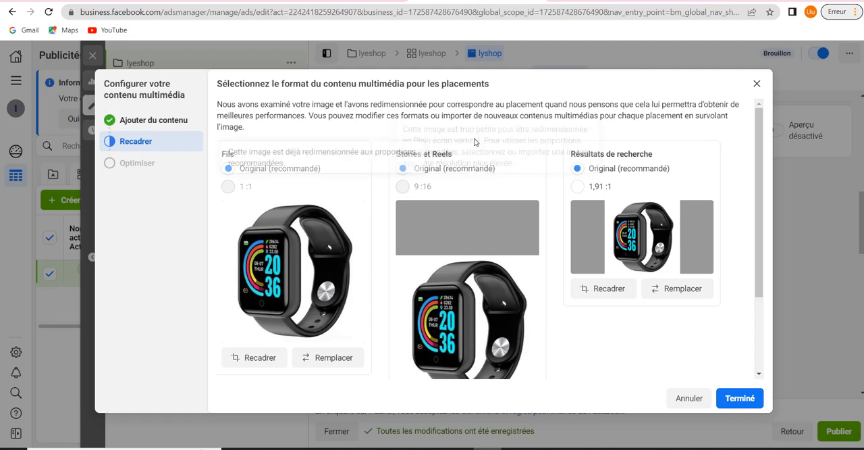
click(738, 398)
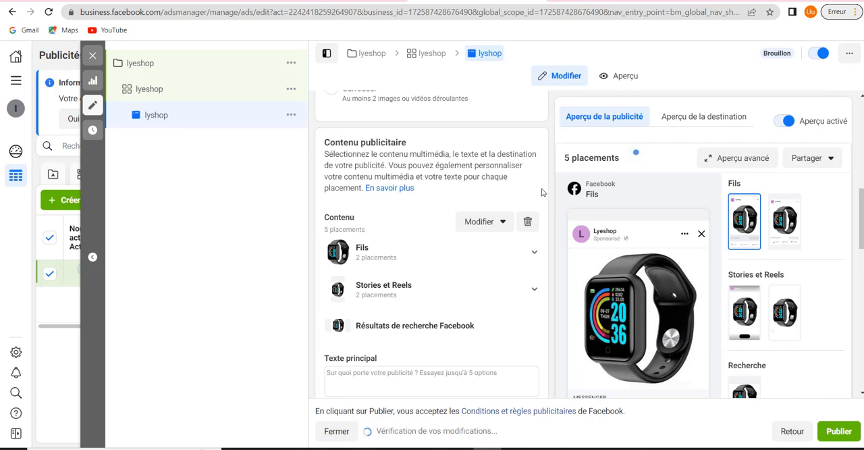
scroll(542, 192, down, 3)
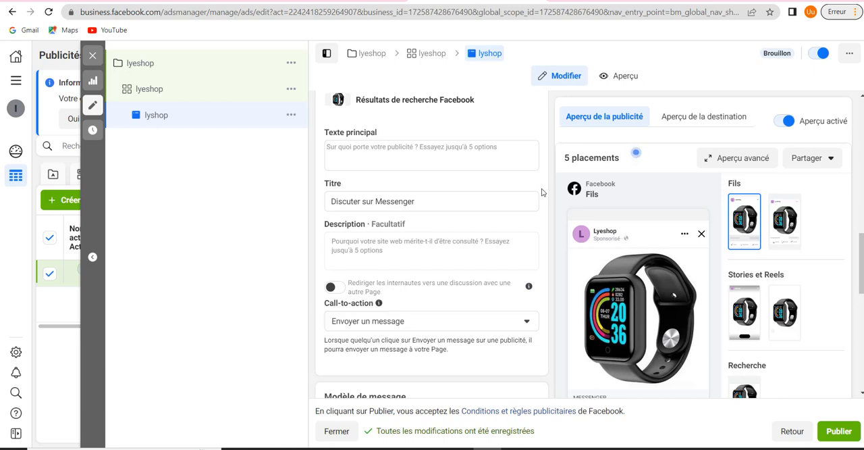
scroll(542, 193, down, 2)
scroll(542, 193, up, 5)
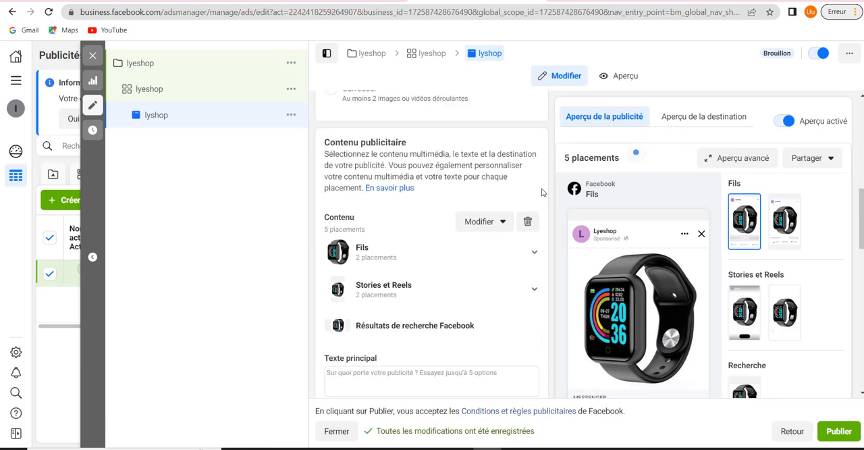
Enter "ساعة ذكية متوفرة الان للطلب اتصل بنا" as the lyshop ad's Texte principal
scroll(492, 290, down, 2)
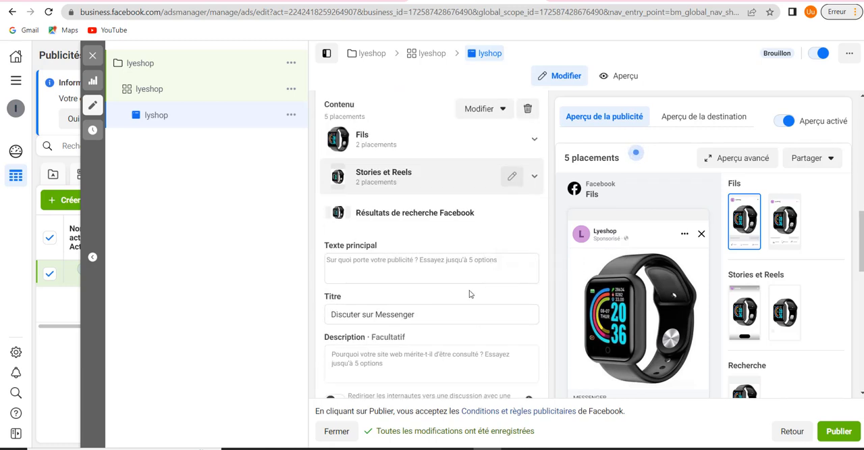
click(413, 264)
text(s)
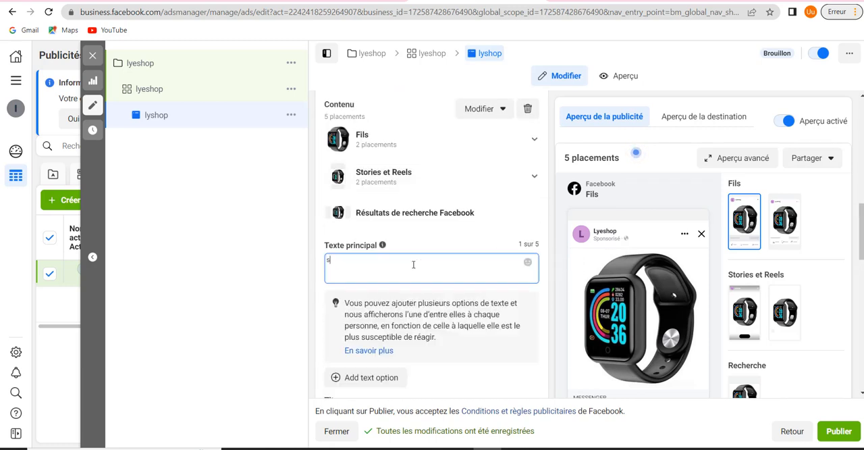
key(BackSpace)
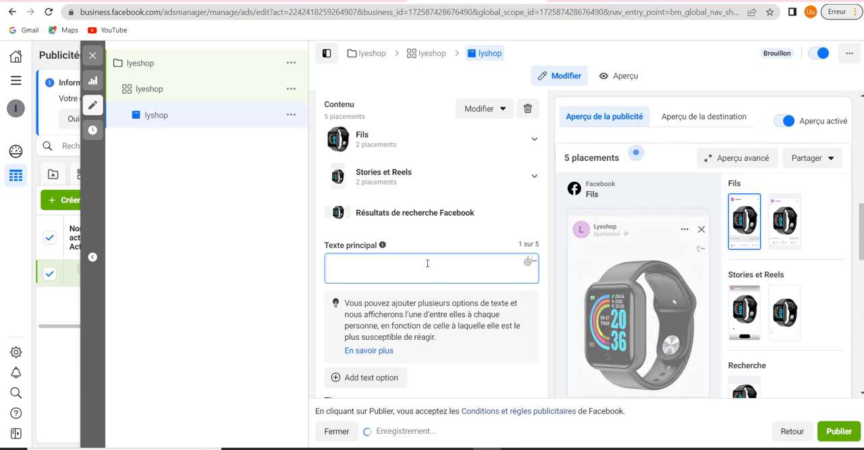
text(هل مازلت تضيع)
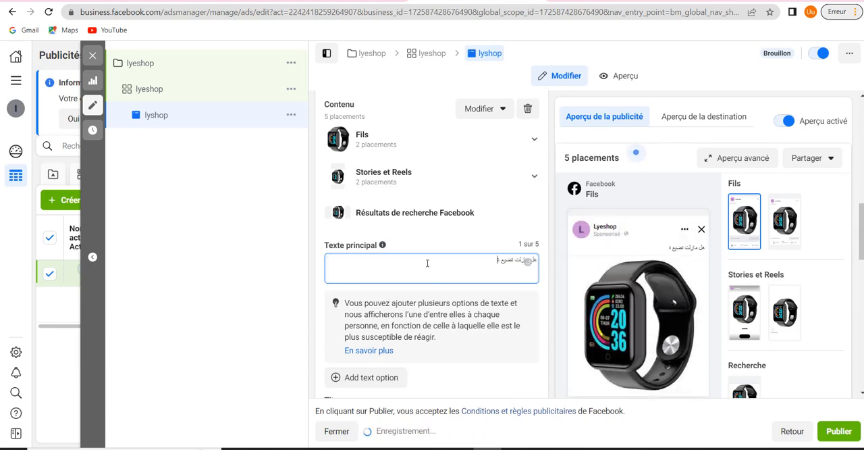
key(BackSpace)
key(BackSpace)
key(BackSpace)
key(BackSpace)
key(BackSpace)
key(BackSpace)
key(BackSpace)
key(BackSpace)
key(BackSpace)
key(BackSpace)
key(BackSpace)
key(BackSpace)
key(BackSpace)
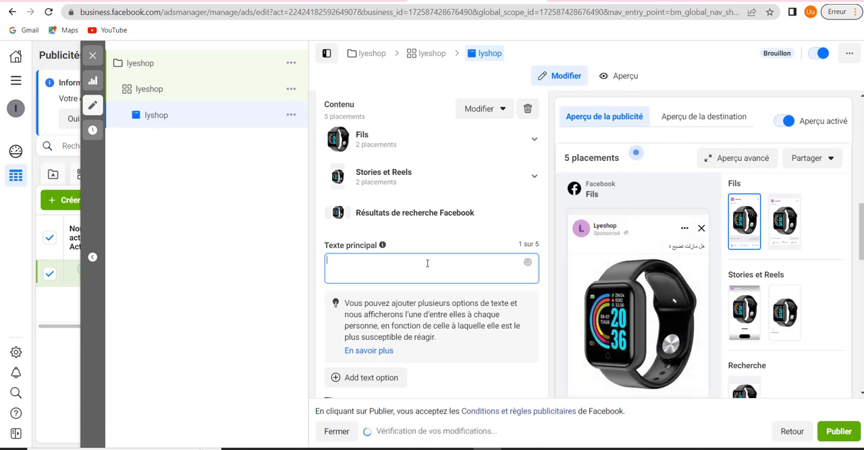
text(ساعة)
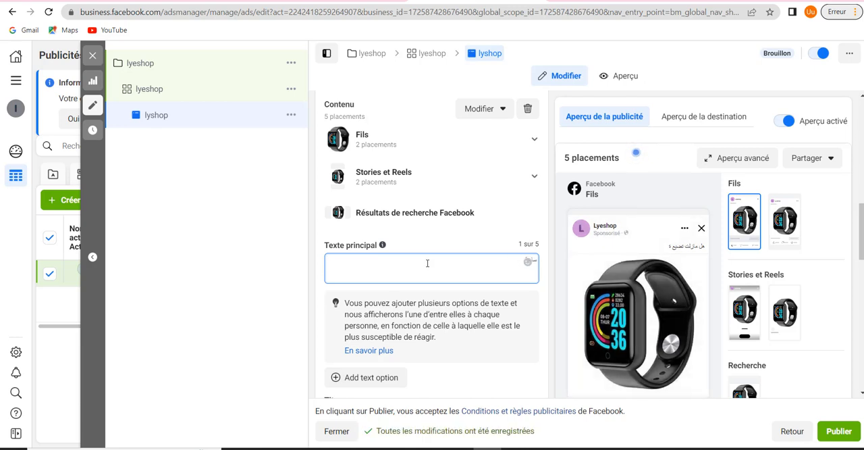
text( ذك)
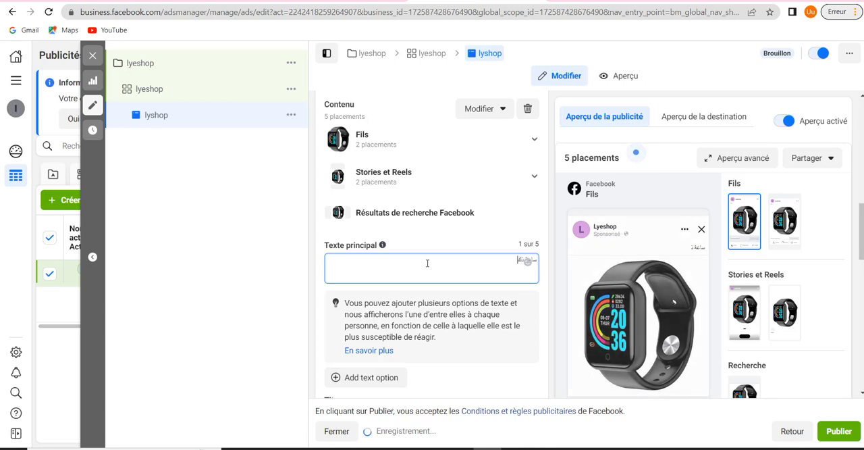
text(ية متوفر)
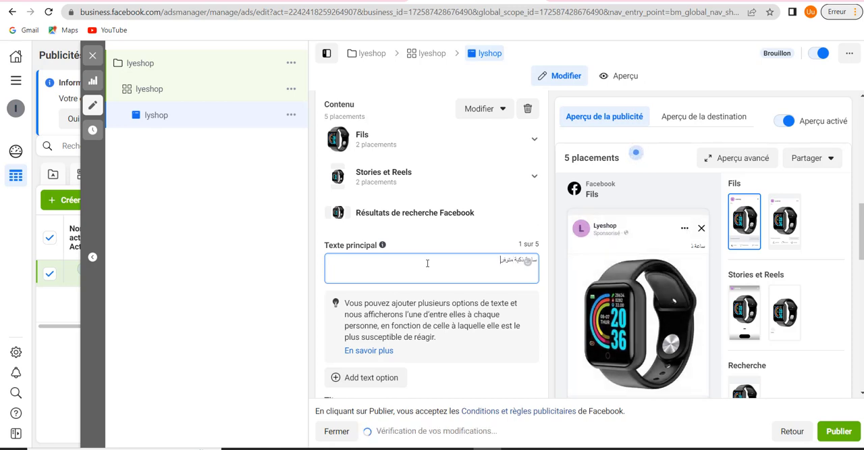
text(ة الآن)
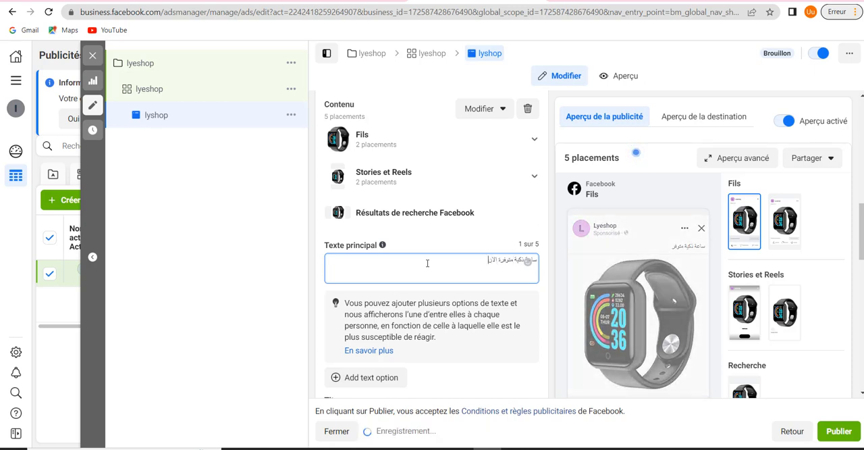
text( للطلب)
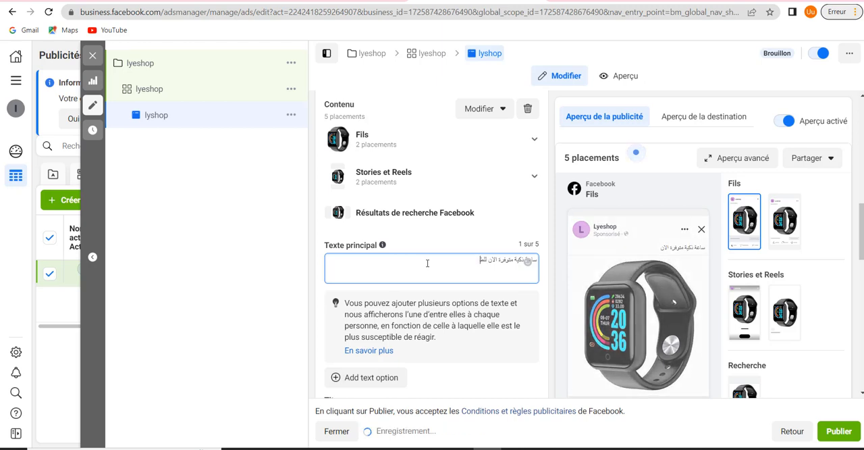
text( اتصل بنا)
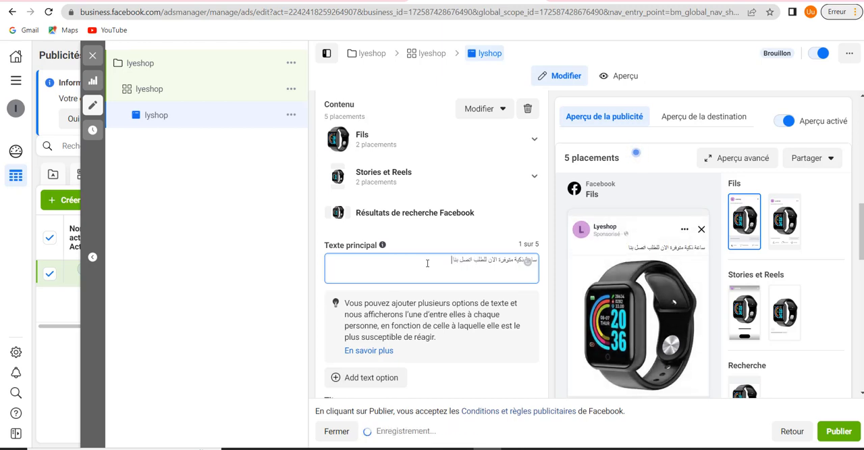
Copy the Texte principal sentence and repeat it until the text contains it eight times
key(ctrl+a)
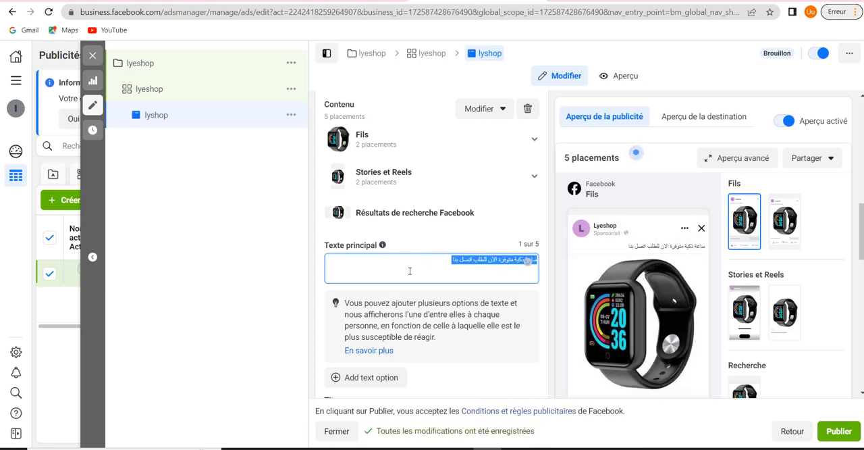
click(418, 259)
text(ساعة ذكية متوفرة الان للطلب اتصل بنا)
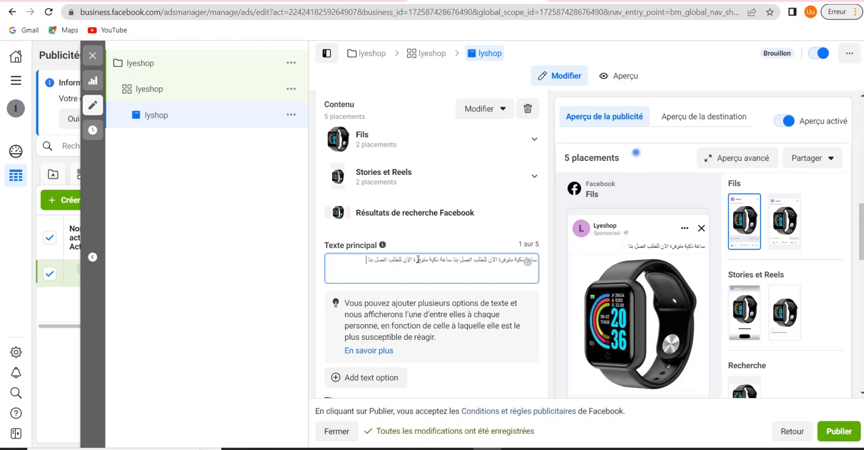
text(ساعة ذكية متوفرة الان للطلب اتصل بنا)
text(ساعة ذكية متوفرة الان للطلب اتصل بنا)
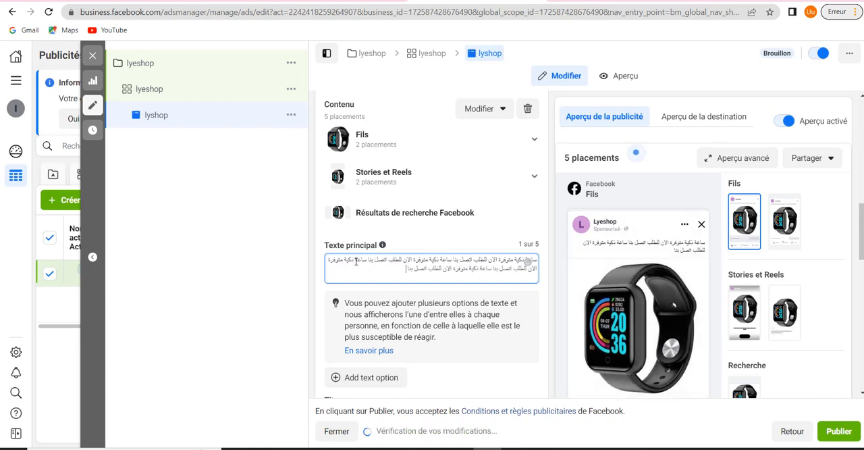
text(ساعة ذكية متوفرة الان للطلب اتصل بنا)
text(ساعة ذكية متوفرة الان للطلب اتصل بنا)
text(ساعة ذكية متوفرة الان للطلب اتصل بنا)
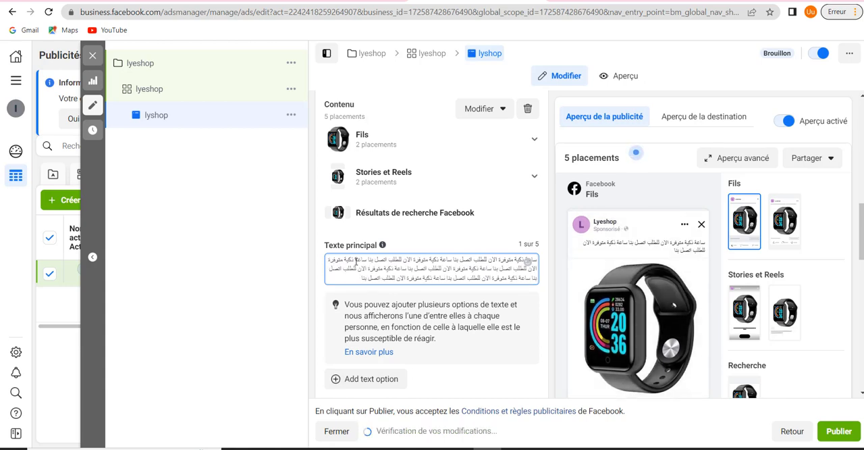
text(ساعة ذكية متوفرة الان للطلب اتصل بنا)
Add a second Texte principal option below the Arabic text and leave it empty
scroll(414, 285, down, 2)
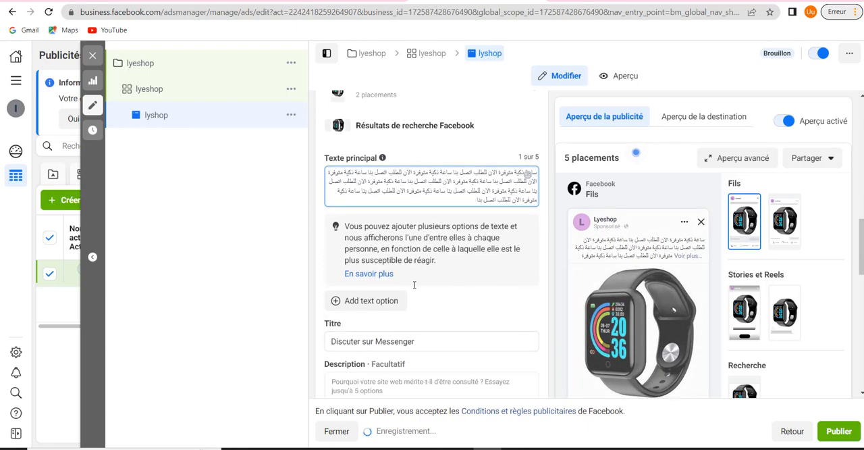
scroll(414, 285, down, 2)
scroll(428, 283, up, 3)
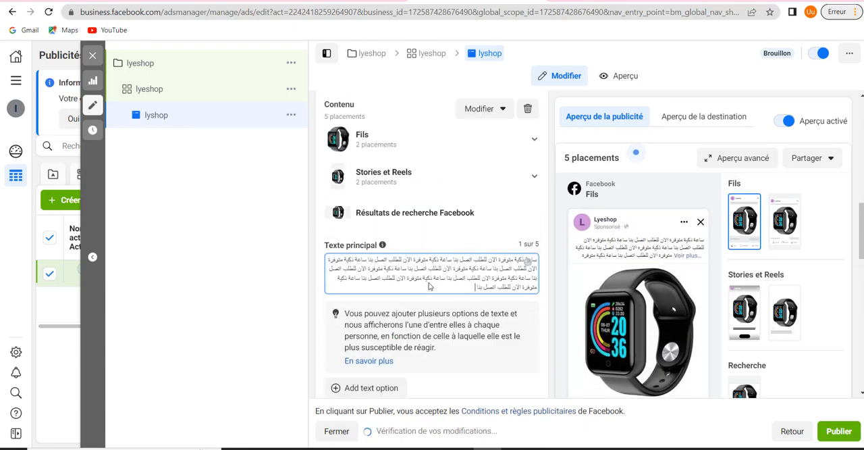
scroll(428, 285, down, 2)
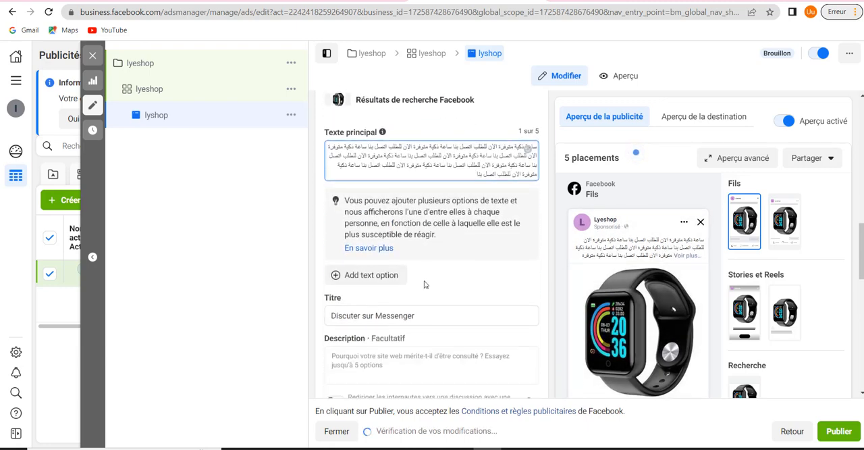
click(368, 276)
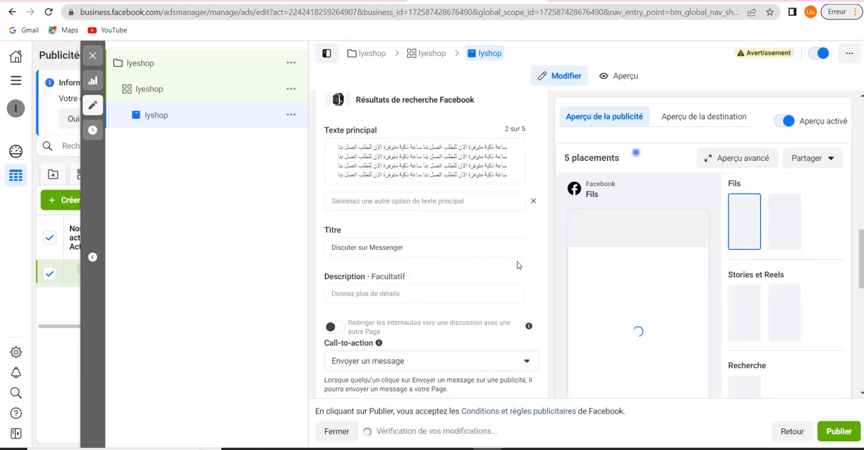
scroll(513, 265, down, 2)
scroll(506, 265, up, 1)
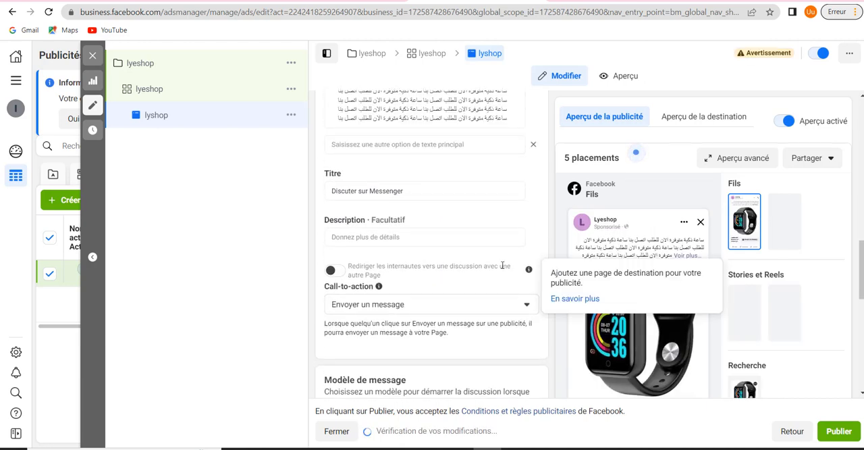
scroll(503, 267, up, 3)
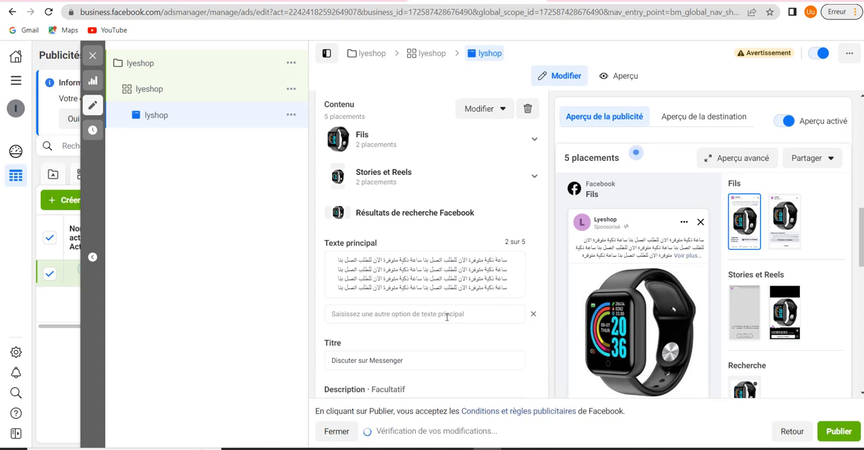
click(446, 313)
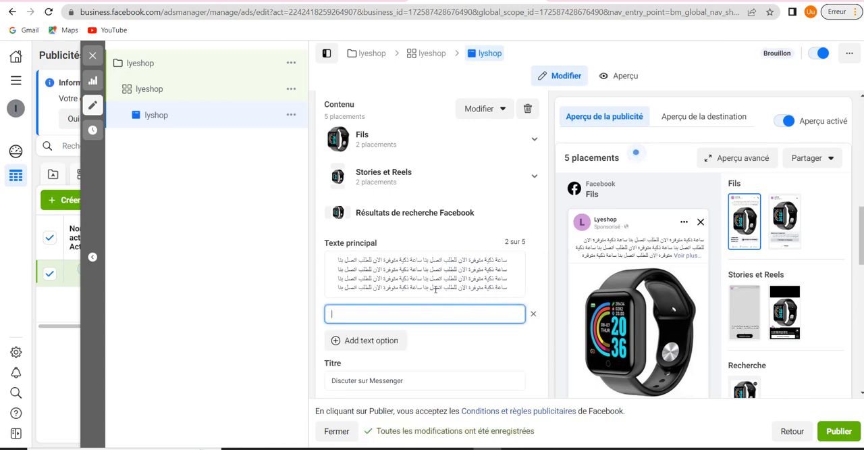
scroll(433, 289, down, 1)
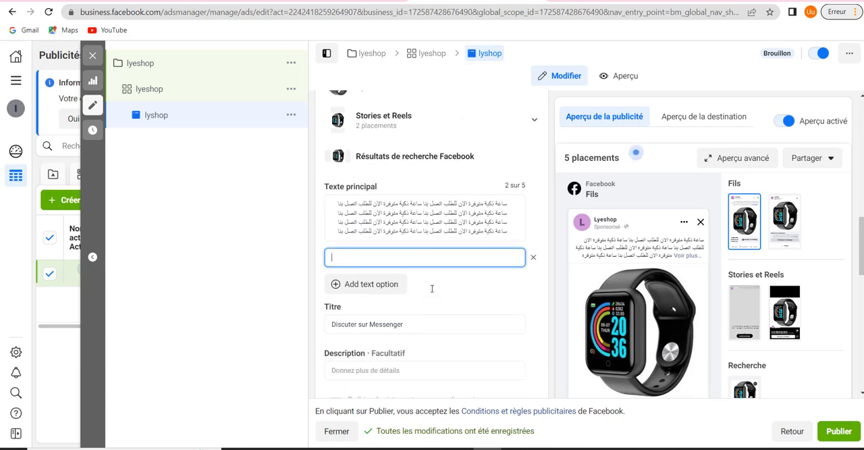
Replace the Titre "Discuter sur Messenger" with "ساعة ذكية وصلت الان"
scroll(432, 289, down, 1)
triple_click(415, 268)
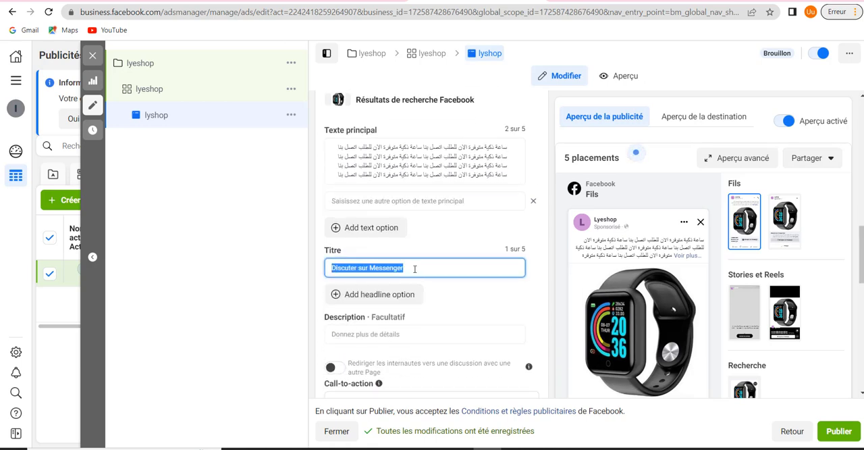
key(BackSpace)
text(ساعة)
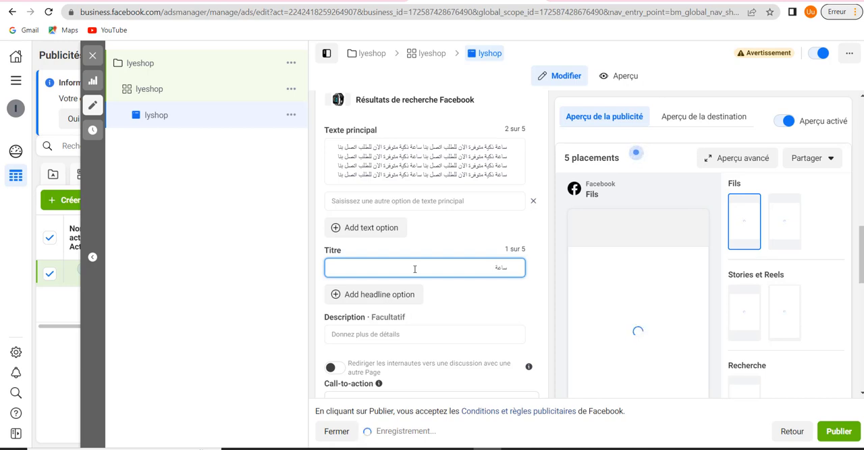
text(ذيك)
key(BackSpace)
key(BackSpace)
text(ذكية وصلت الا)
Fill the optional Description with the copied sentence "ساعة ذكية متوفرة الان للطلب اتصل بنا", repeated six times
scroll(450, 264, down, 1)
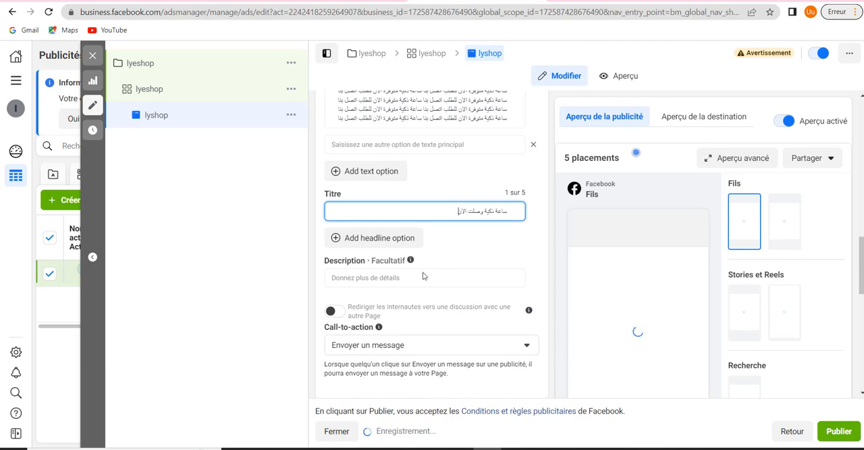
click(400, 280)
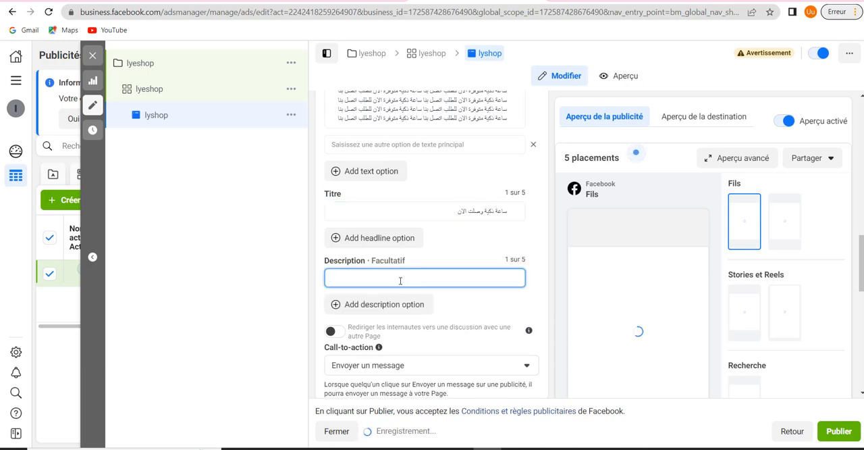
text(ساعة ذكية متوفرة الان للطلب الصل بذا ساعة ذكية متوفرة الان للطلب الصل بذا)
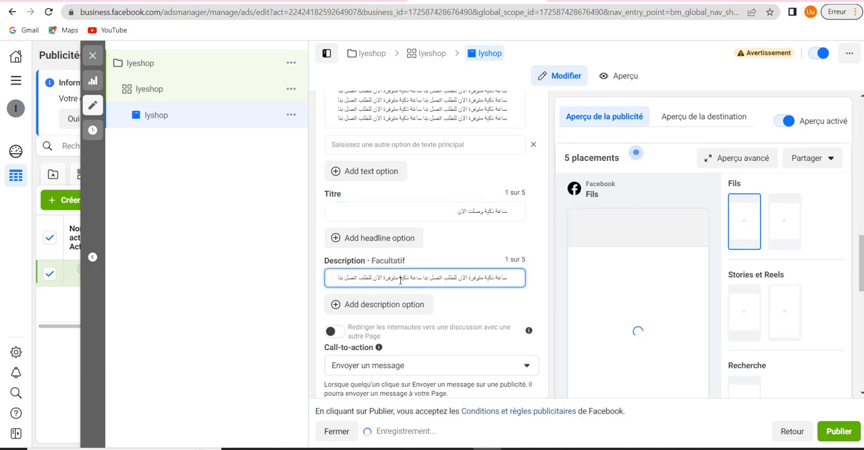
text(ساعة ذكية متوفرة الان للطلب الصل بدا ساعة ذكية متوفرة الان للطلب الصل بدا)
text(ساعة ذكية متوفرة الان للطلب الصل بدا ساعة ذكية متوفرة الان للطلب الصل بدا)
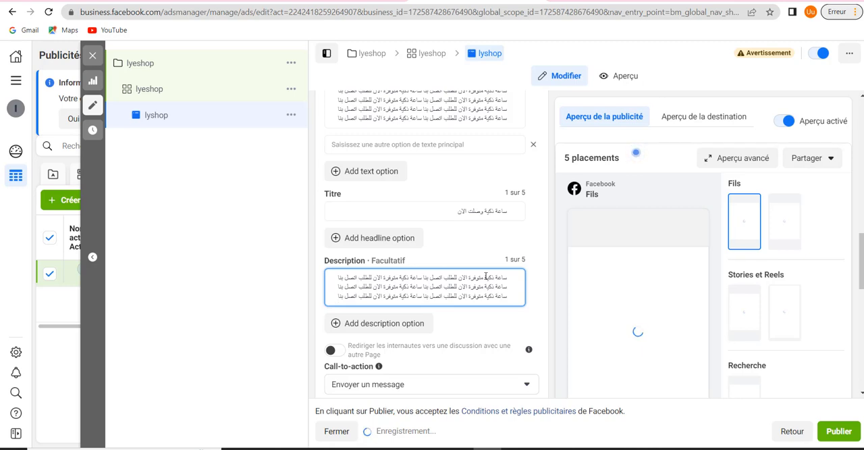
Turn on Rediriger les internautes vers une discussion avec une autre Page and review the destination Page choices, keeping Afrishop
scroll(485, 277, down, 2)
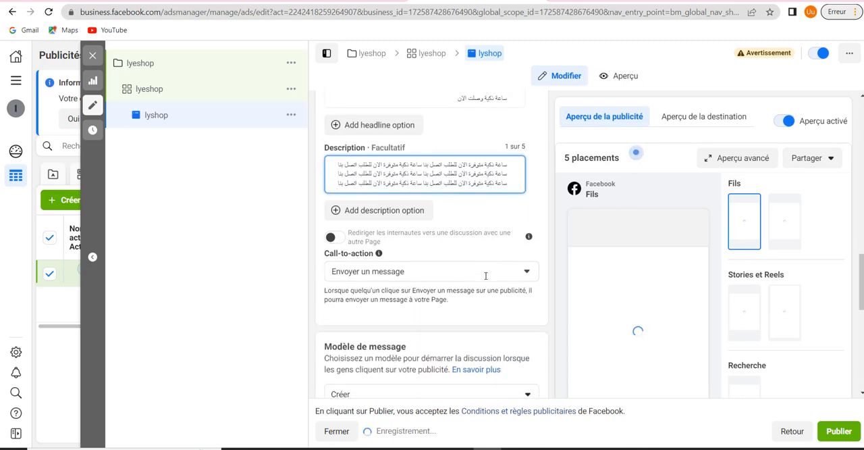
click(332, 239)
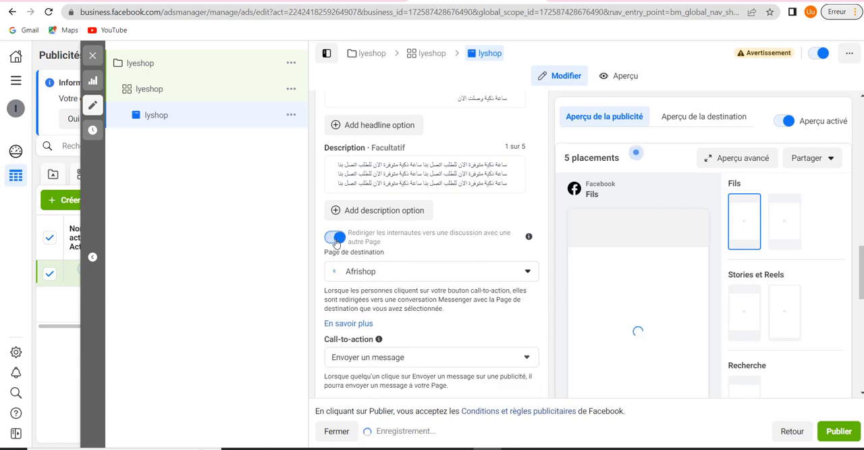
click(388, 279)
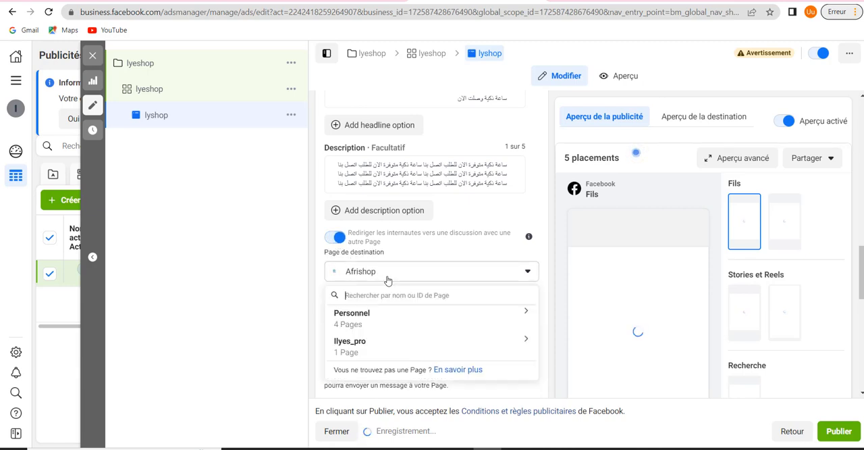
click(387, 280)
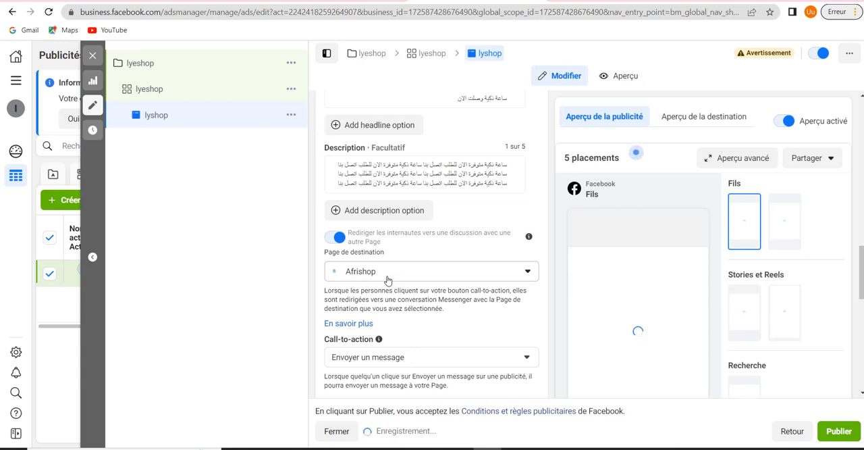
click(388, 279)
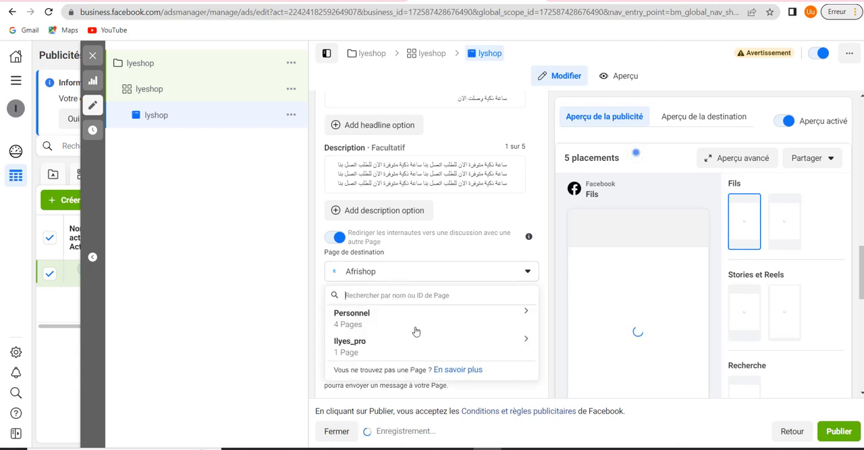
click(415, 331)
click(414, 202)
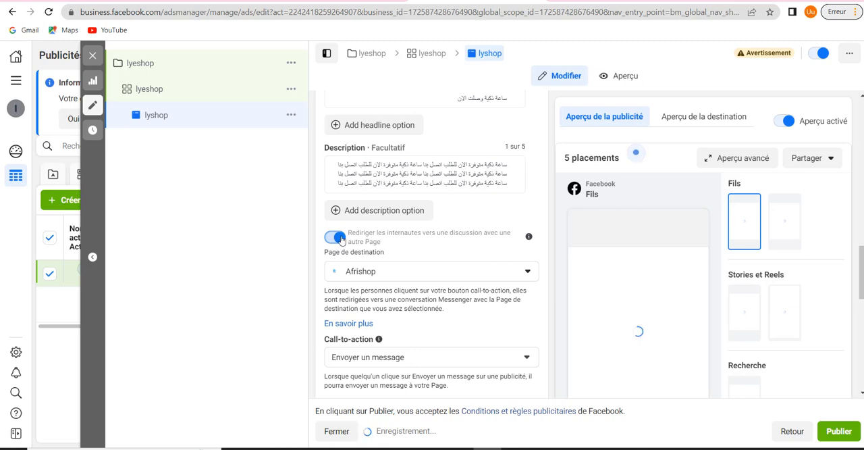
Review the available Call-to-action options for the ad, keeping Envoyer un message
scroll(489, 242, down, 1)
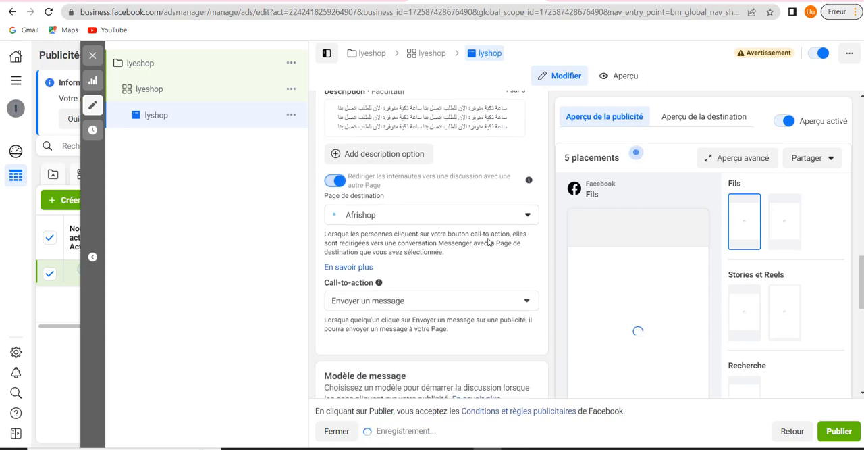
click(442, 305)
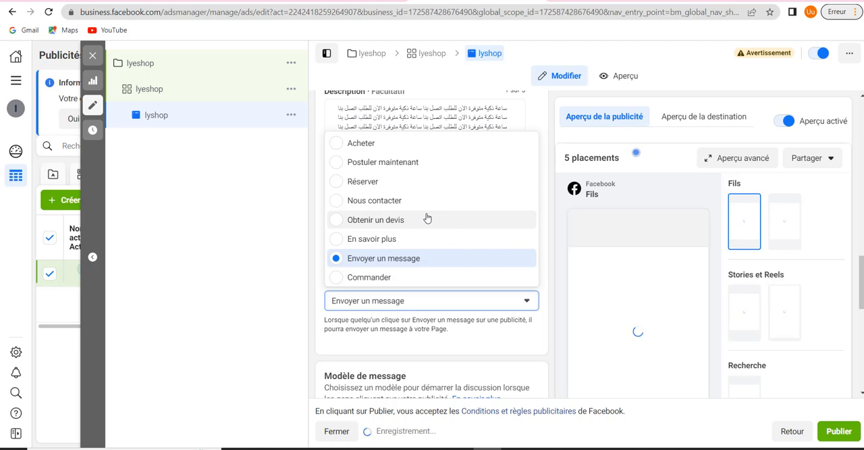
scroll(427, 218, down, 1)
scroll(427, 218, up, 1)
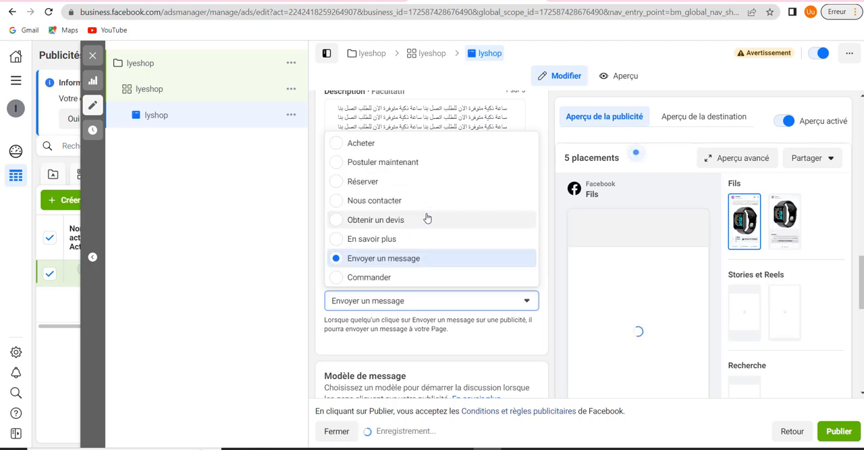
scroll(427, 218, down, 1)
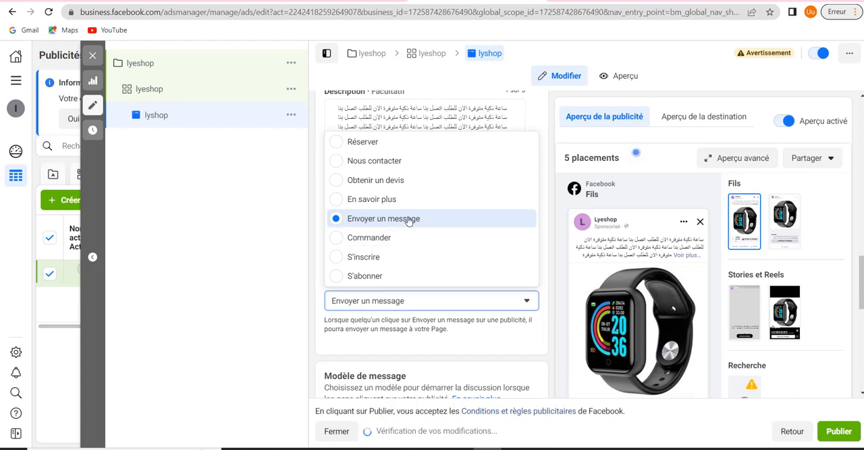
scroll(391, 252, up, 1)
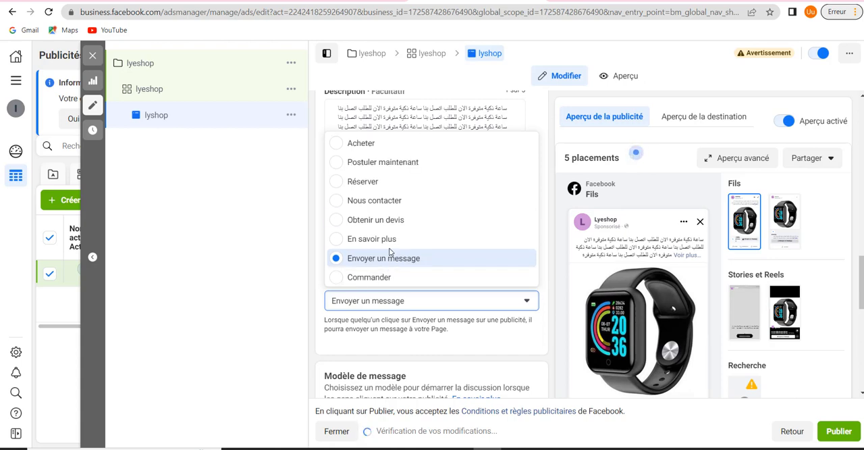
scroll(389, 252, down, 1)
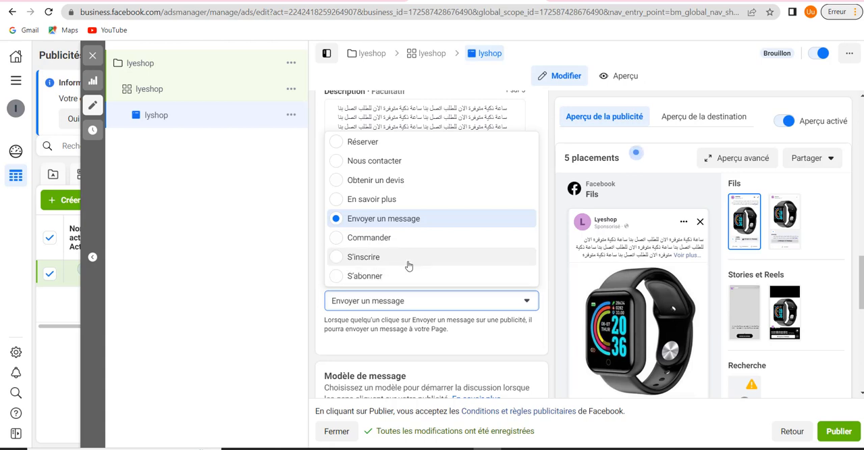
scroll(430, 264, up, 1)
scroll(430, 264, down, 1)
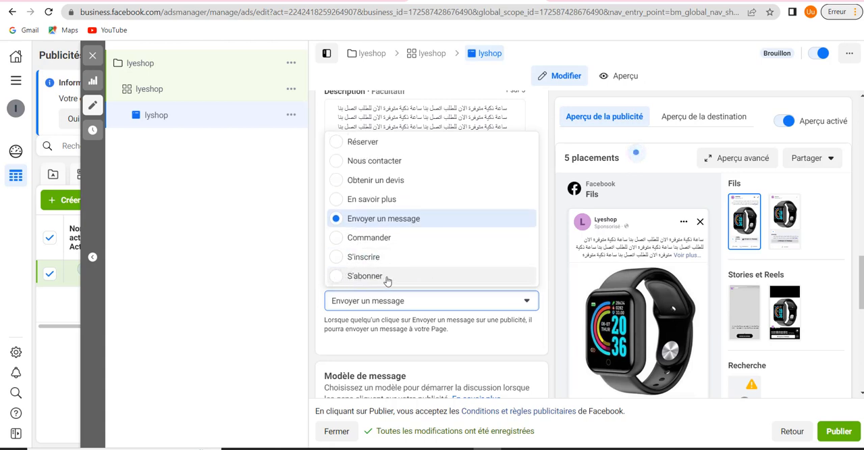
scroll(392, 281, up, 1)
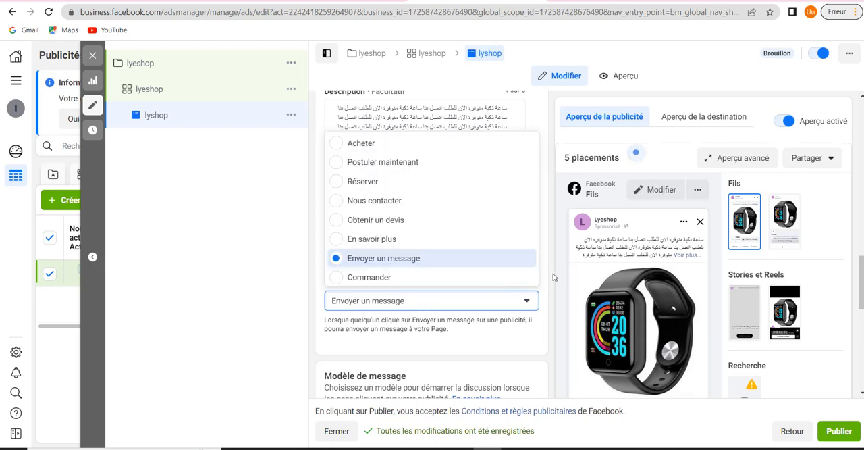
scroll(553, 276, down, 1)
click(450, 304)
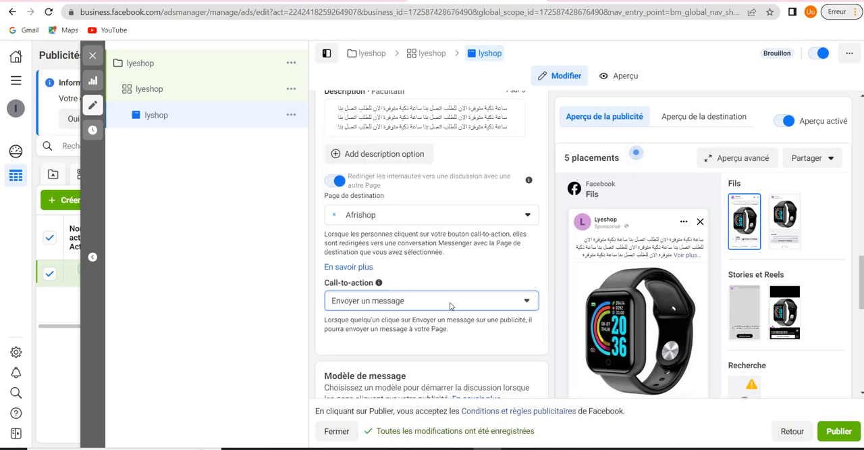
Turn off Rediriger les internautes vers une discussion avec une autre Page and check the ad preview
scroll(563, 255, down, 5)
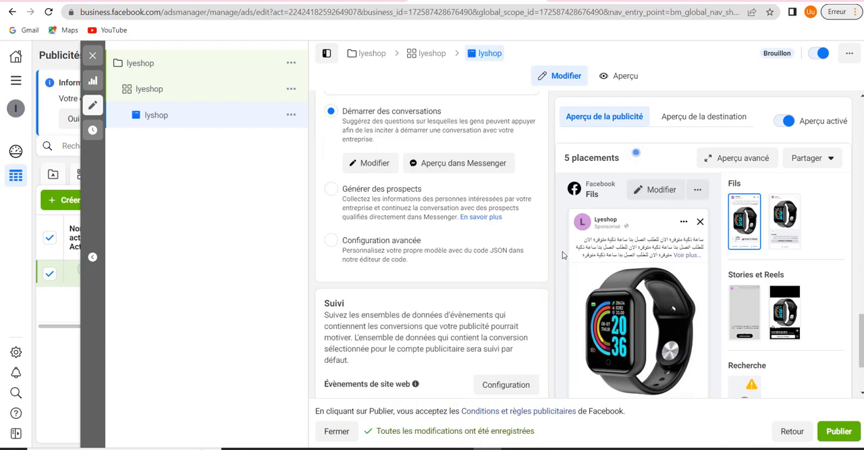
scroll(562, 255, down, 2)
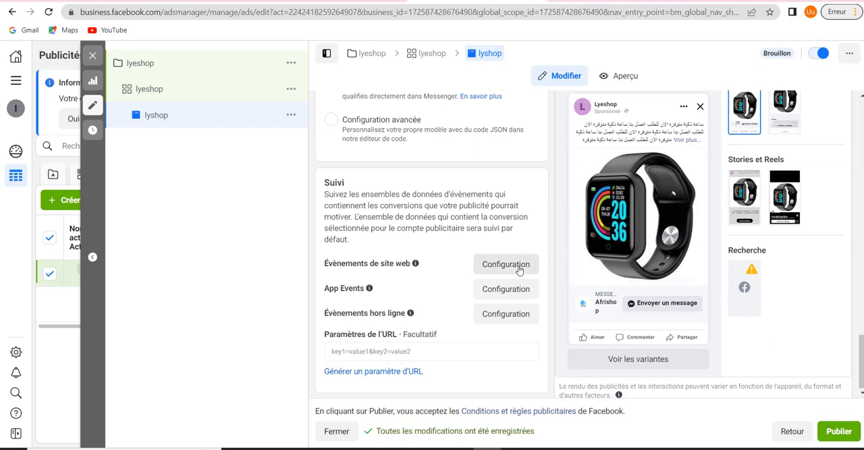
scroll(520, 264, up, 5)
scroll(519, 265, down, 1)
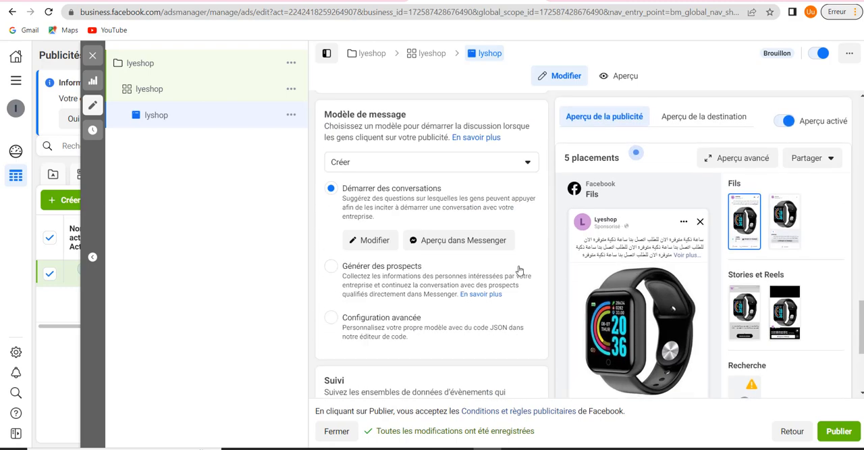
scroll(517, 270, up, 3)
click(335, 175)
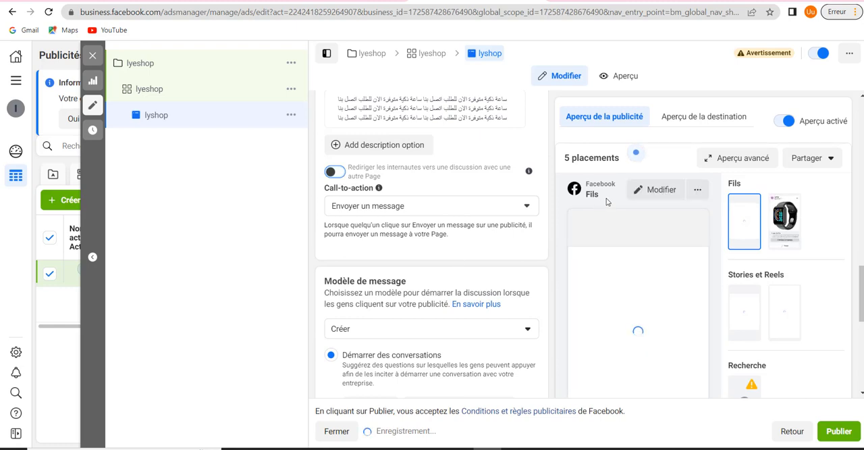
scroll(549, 221, down, 3)
scroll(675, 283, down, 3)
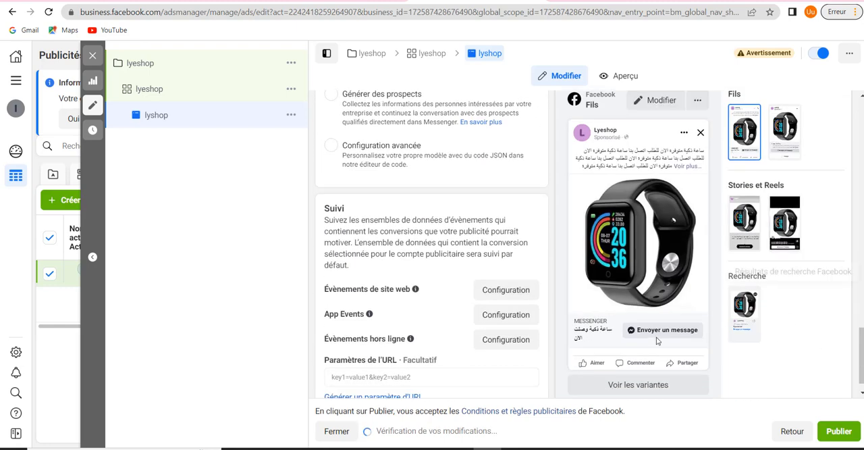
scroll(533, 328, up, 3)
scroll(528, 324, up, 6)
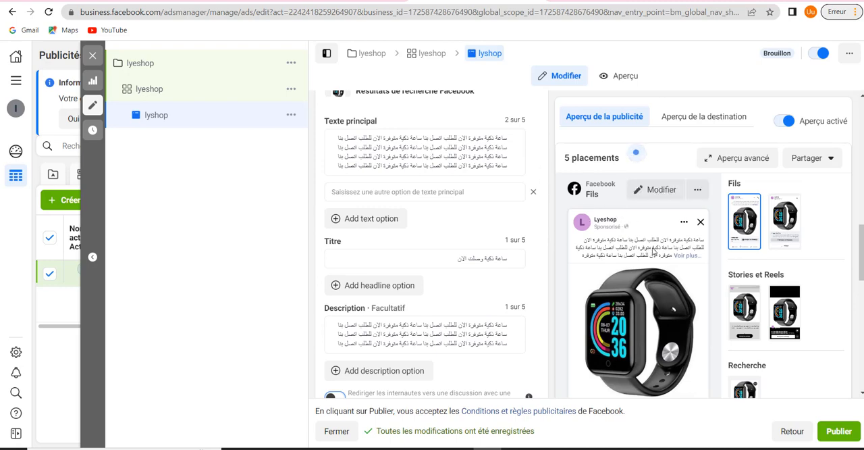
Open the Démarrer des conversations message template for editing and clear its default greeting text
scroll(547, 237, down, 3)
scroll(546, 237, down, 5)
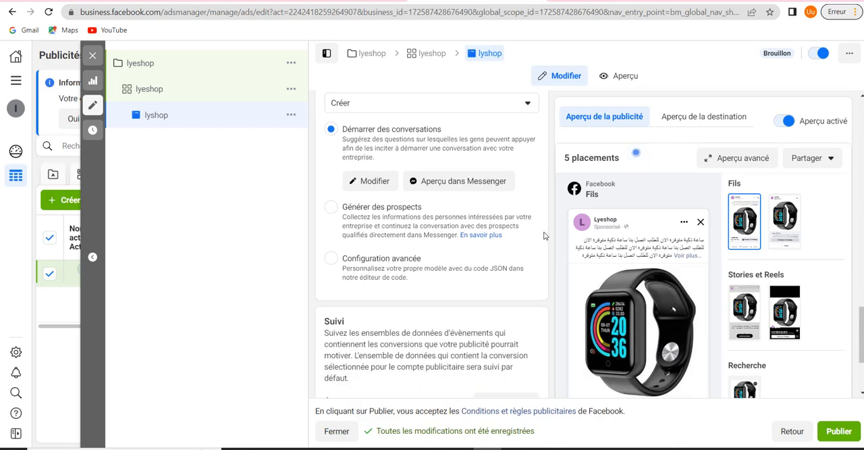
click(374, 181)
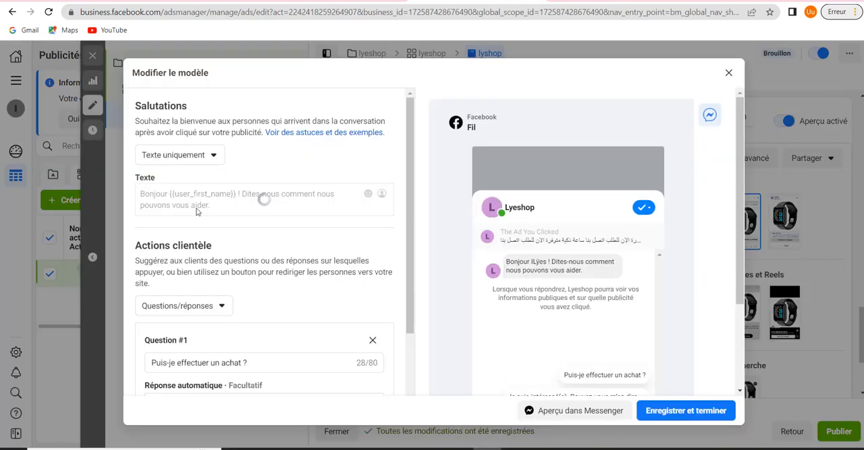
double_click(237, 196)
triple_click(237, 199)
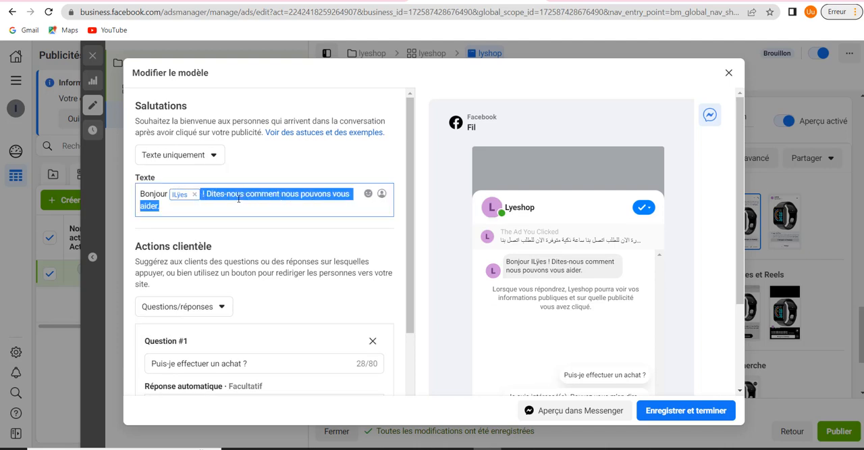
key(BackSpace)
key(BackSpace)
key(BackSpace)
key(BackSpace)
key(BackSpace)
key(BackSpace)
key(BackSpace)
key(BackSpace)
key(BackSpace)
key(BackSpace)
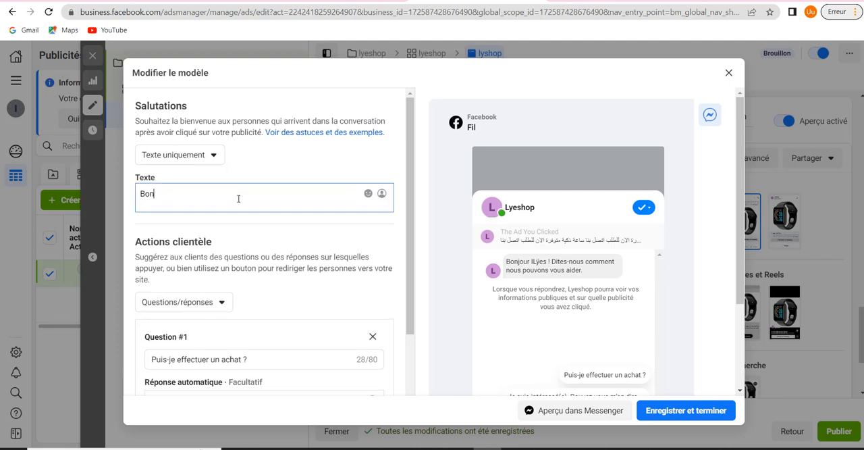
Enter "مرحبا بكم" as the opening words of the Salutations text
text(ب)
key(BackSpace)
text(مؤحبا)
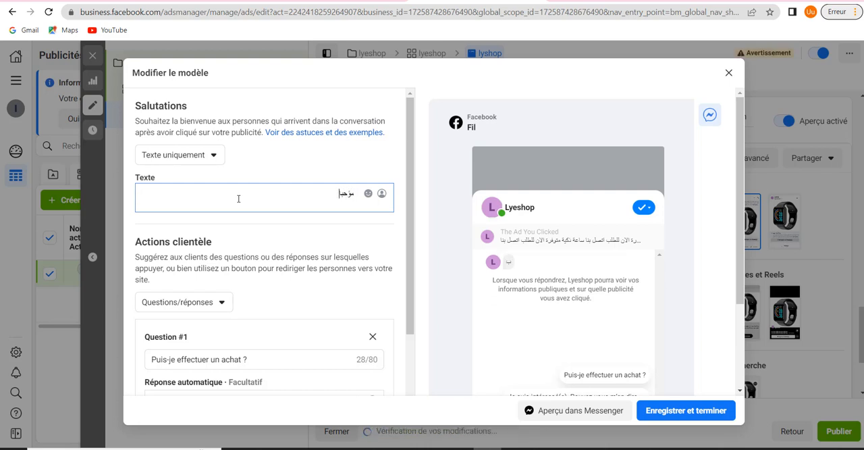
text( بكم)
key(Return)
text(م)
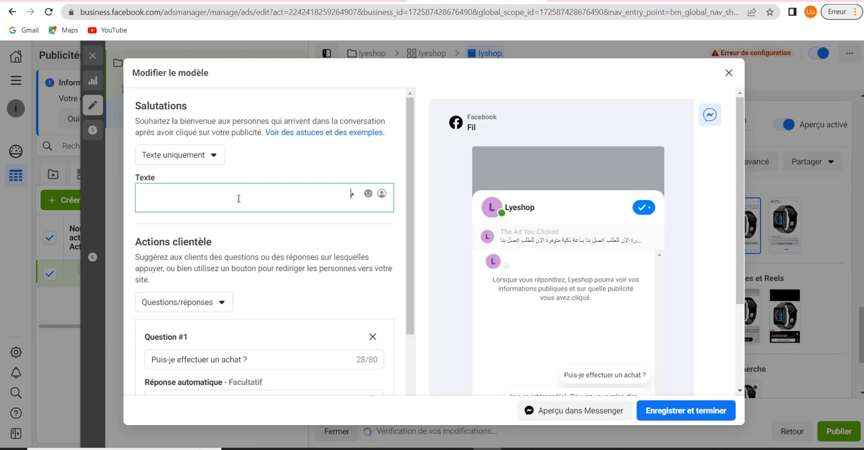
text(رحبا بكم)
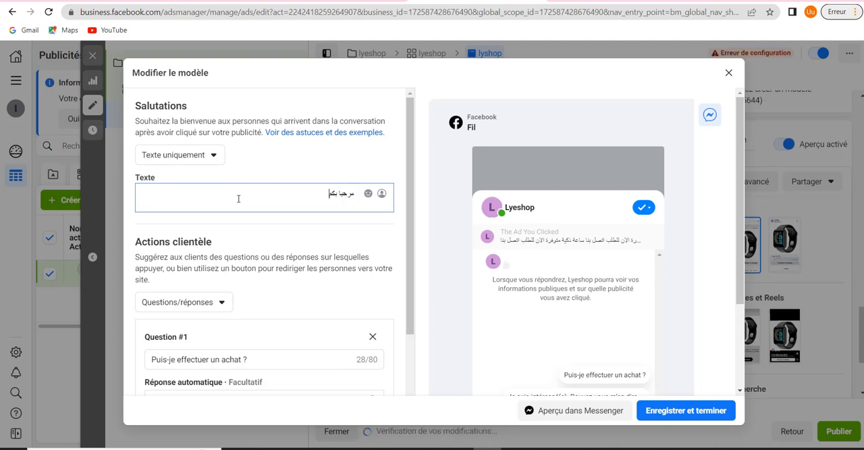
text( فريق ال)
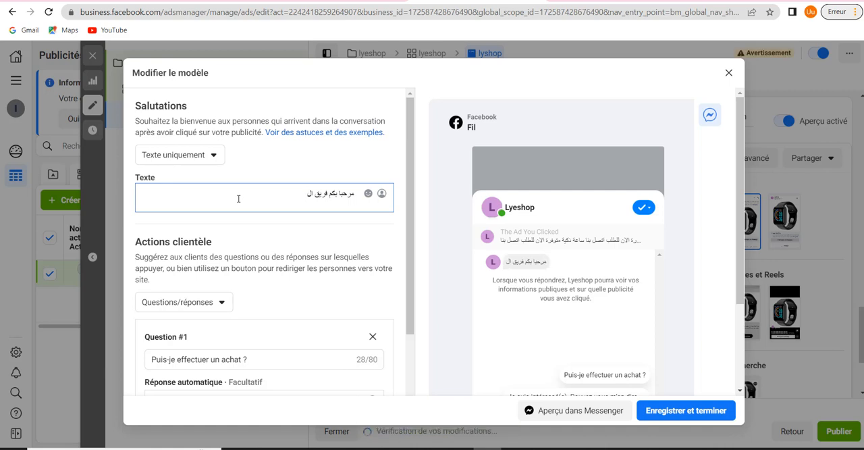
key(BackSpace)
key(BackSpace)
key(BackSpace)
key(BackSpace)
key(BackSpace)
key(BackSpace)
key(BackSpace)
key(BackSpace)
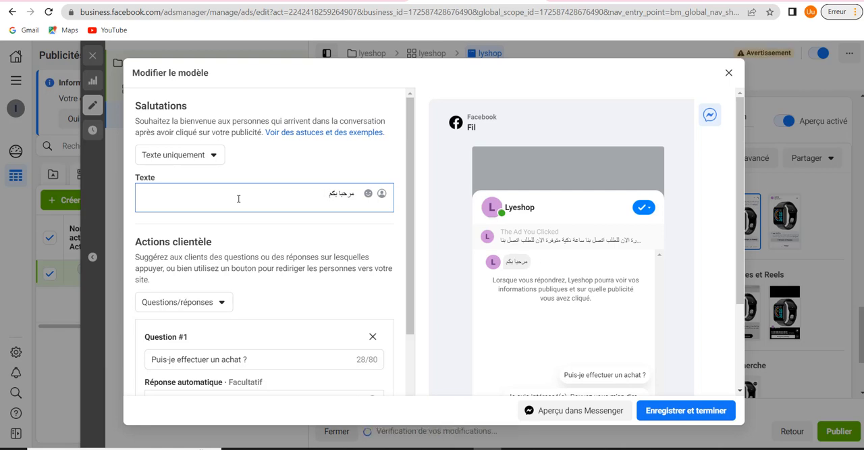
Continue the greeting after "مرحبا بكم" with "الى كل شخص يريد الاستفسار عن المنتج اة طلبه"
text(الى كل شئ)
text(ص بري)
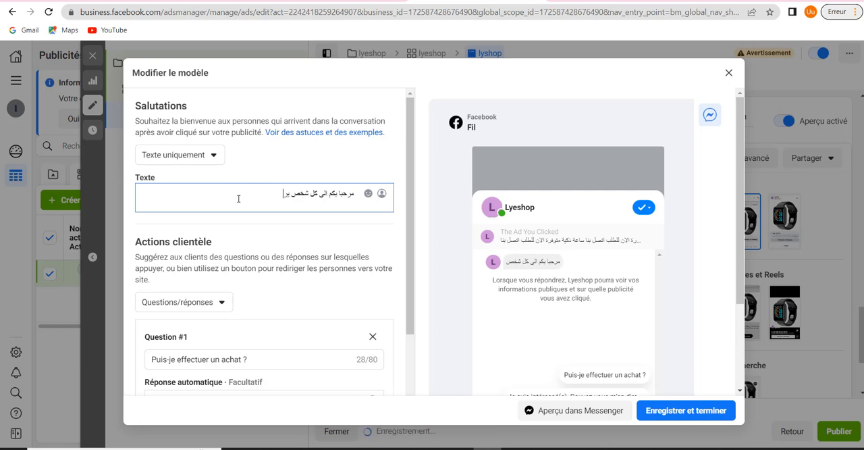
text(د الاس)
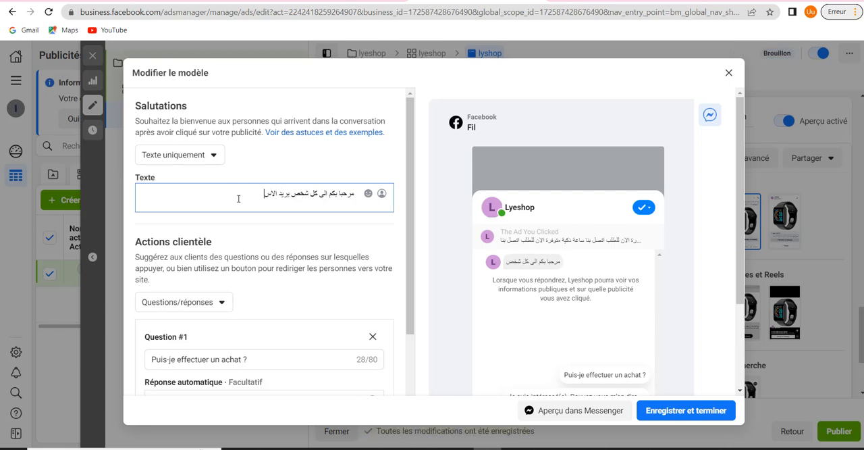
text(تفسار)
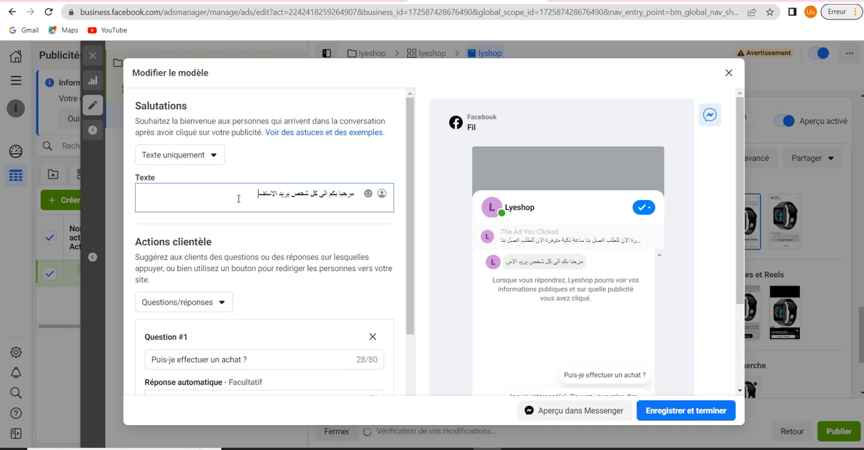
text( عن ا)
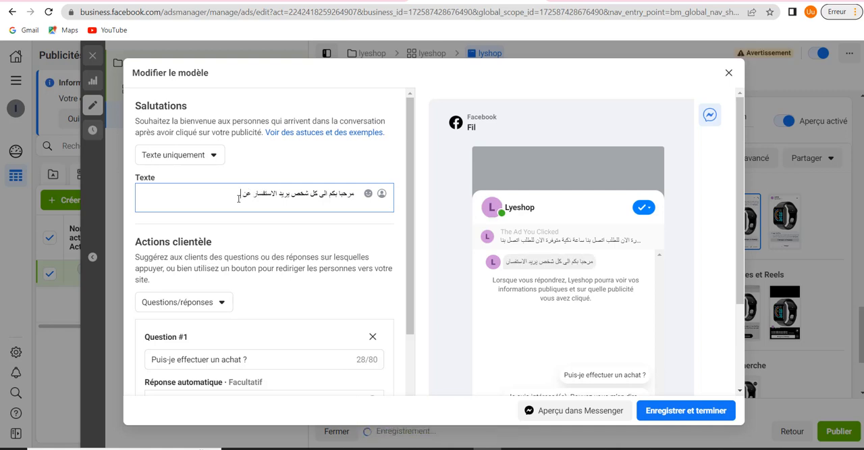
text(لمنت)
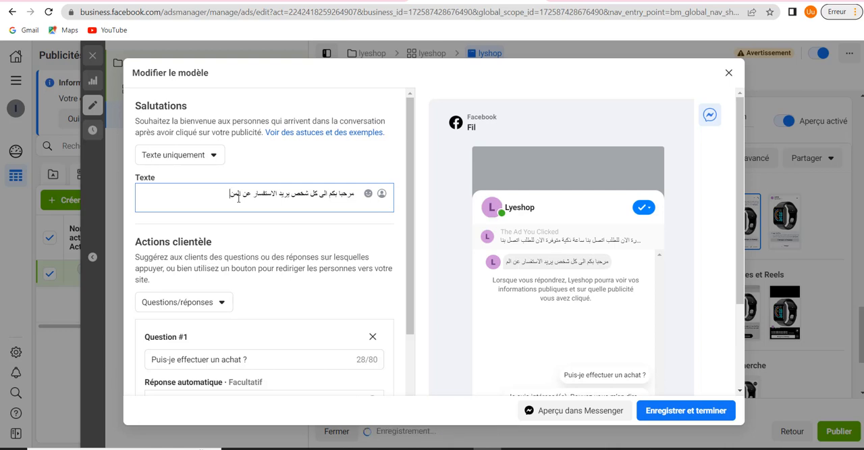
text(ج ها)
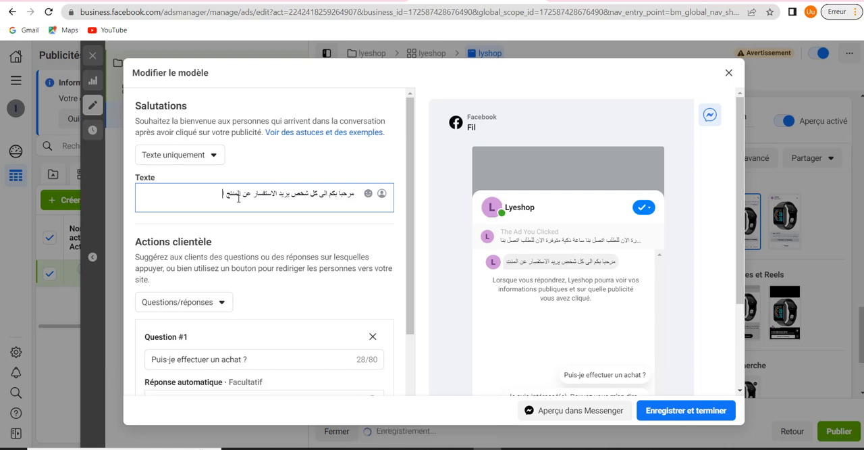
text( طلبة)
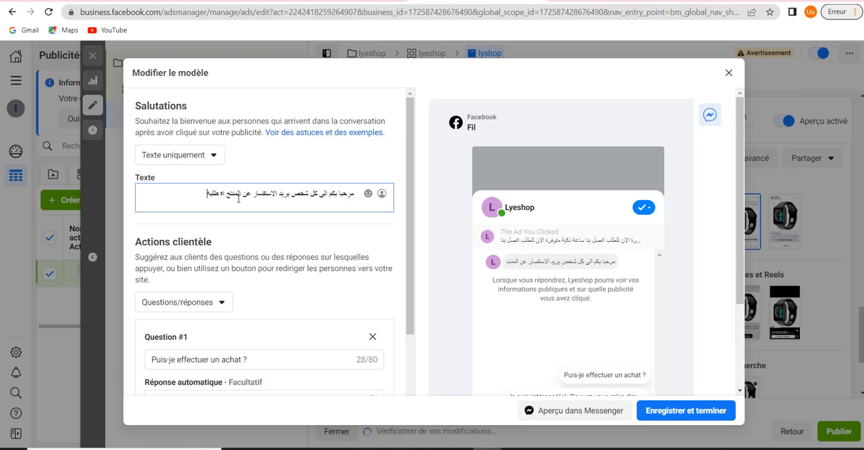
text( يرج)
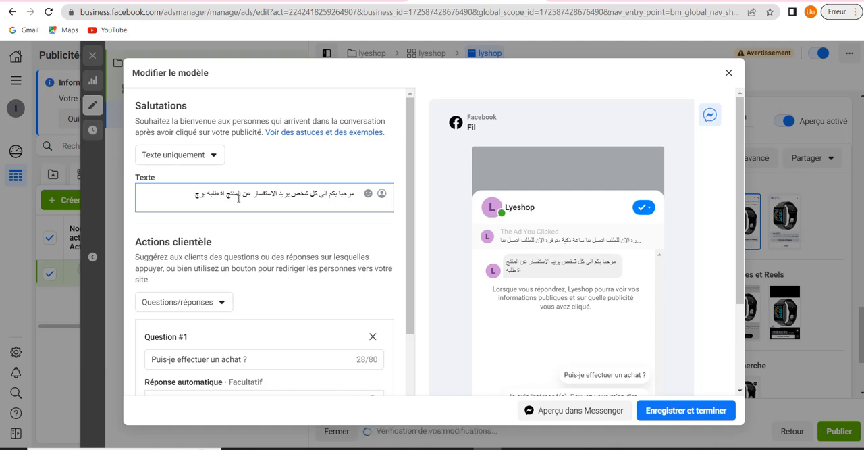
text(لا)
Finish the Salutations greeting with the words "يرجى اتصال بنا" after "طلبه"
key(BackSpace)
key(BackSpace)
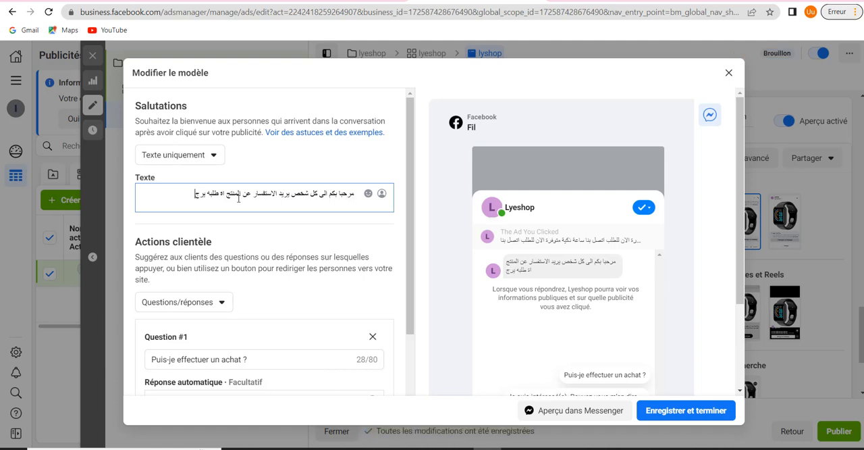
text(اء)
key(BackSpace)
text(ء)
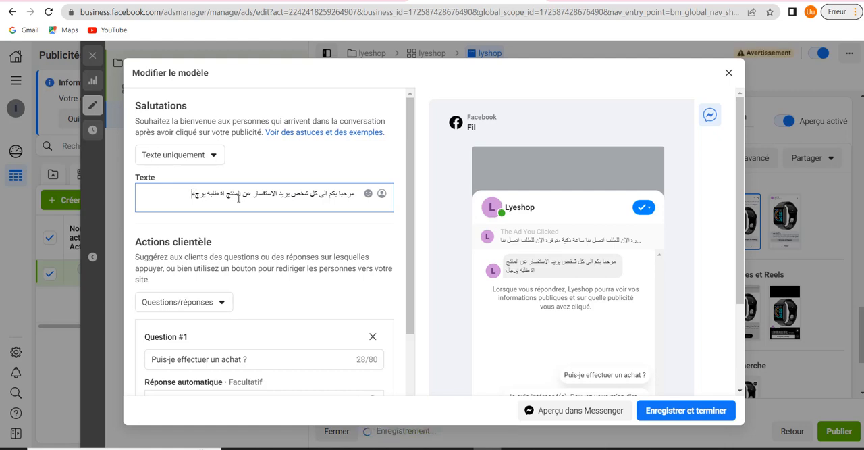
key(BackSpace)
key(BackSpace)
text(ج)
text(ى)
text( الاتصال بن)
text(ا)
text( ف)
key(BackSpace)
key(BackSpace)
Correct the word before "طلبه" in the Salutations greeting to "او"
drag(219, 193, 227, 194)
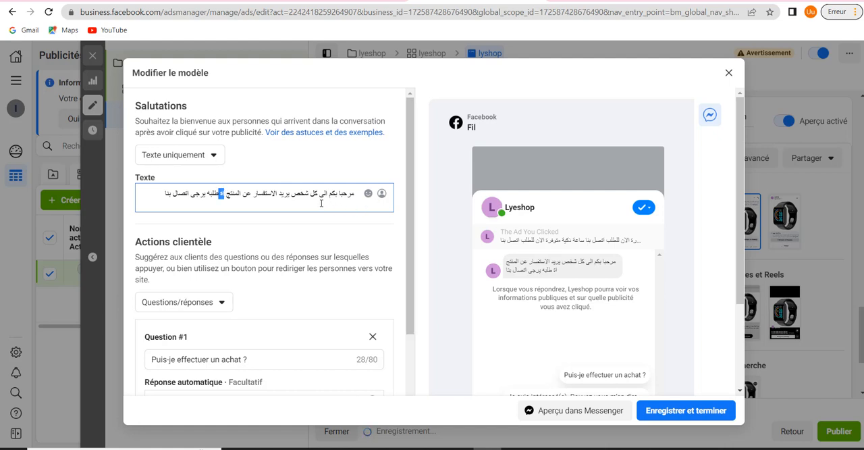
key(BackSpace)
text(او)
Clear the default text of Question #1 in the template's Actions clientèle section
scroll(350, 258, down, 2)
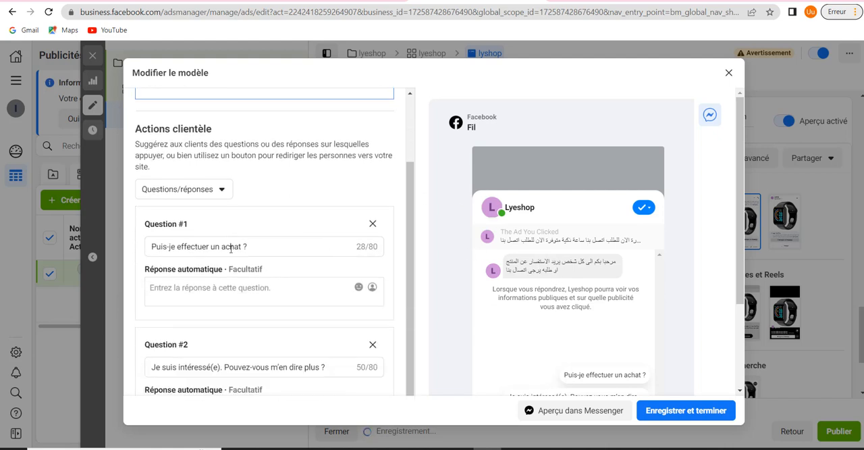
scroll(257, 237, down, 3)
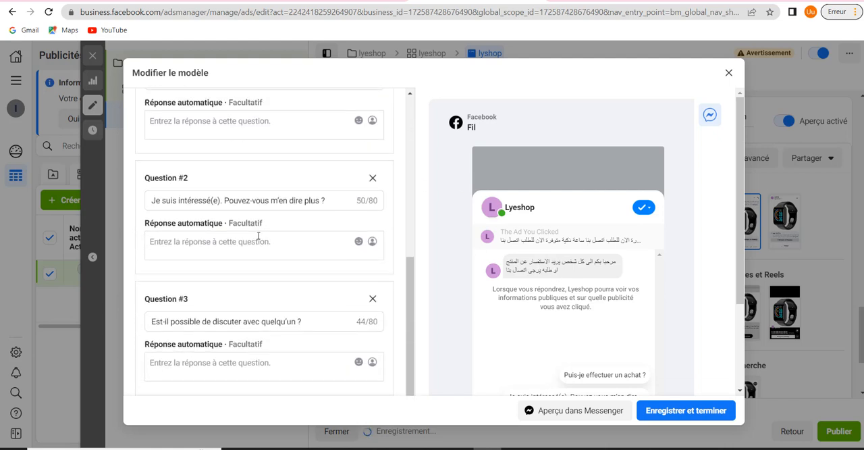
scroll(255, 256, up, 4)
scroll(253, 273, down, 2)
scroll(253, 273, down, 2)
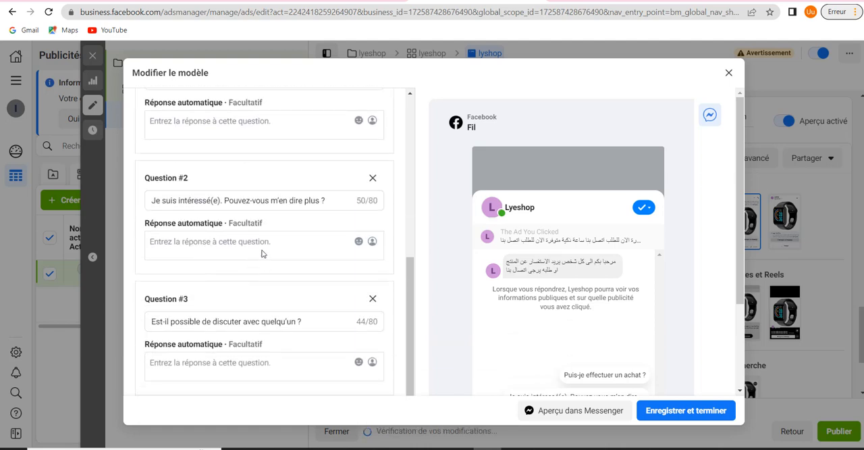
scroll(263, 251, up, 4)
scroll(259, 295, down, 2)
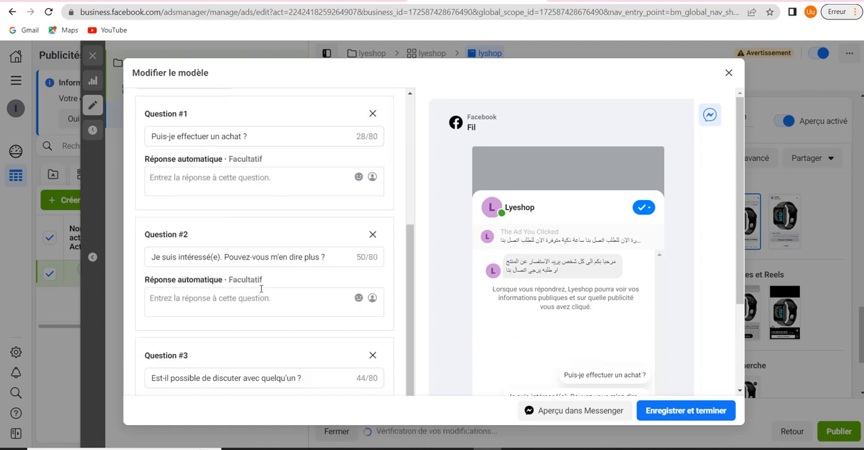
scroll(268, 214, up, 2)
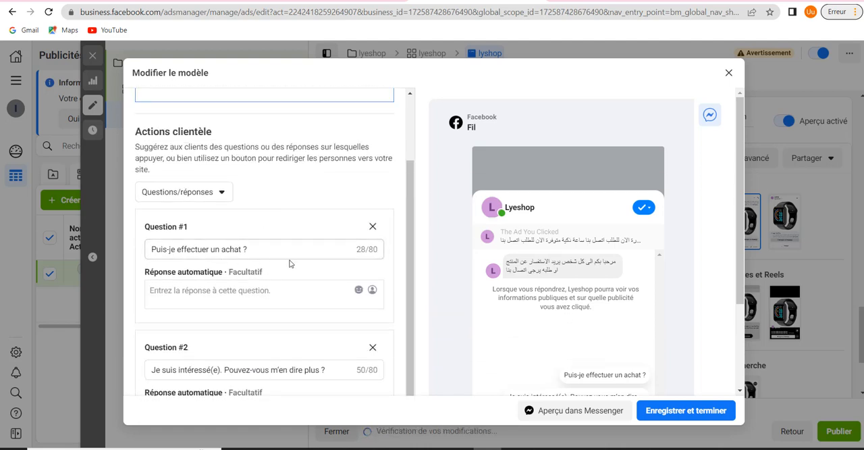
click(259, 247)
key(ctrl+a)
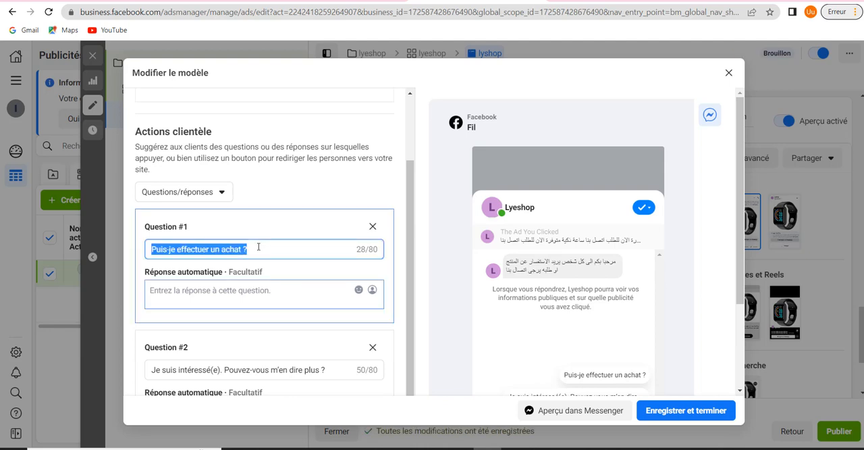
key(BackSpace)
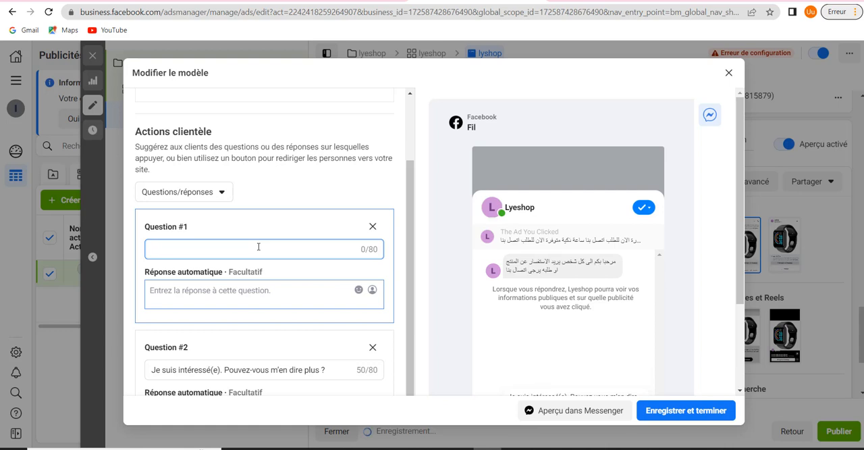
Leave the message template editor without saving the greeting and question changes
scroll(259, 247, down, 2)
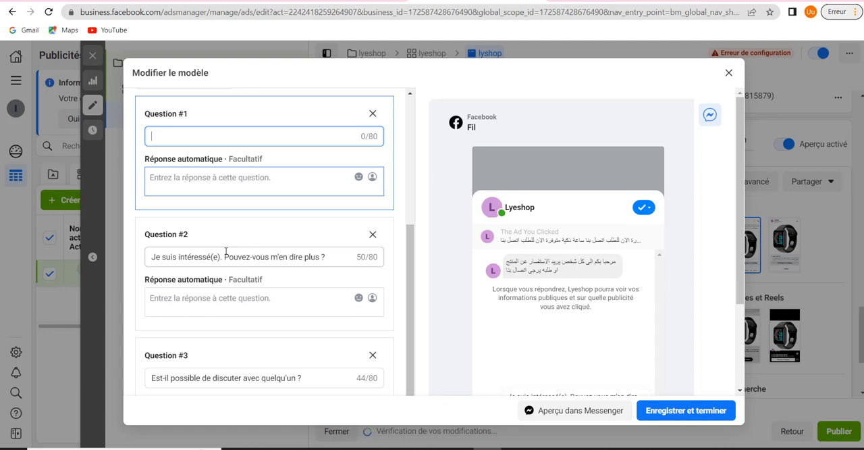
scroll(277, 315, down, 1)
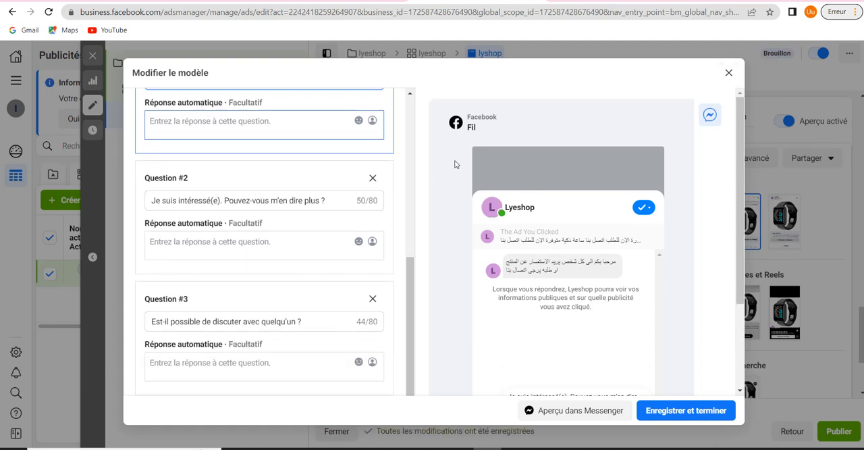
click(729, 73)
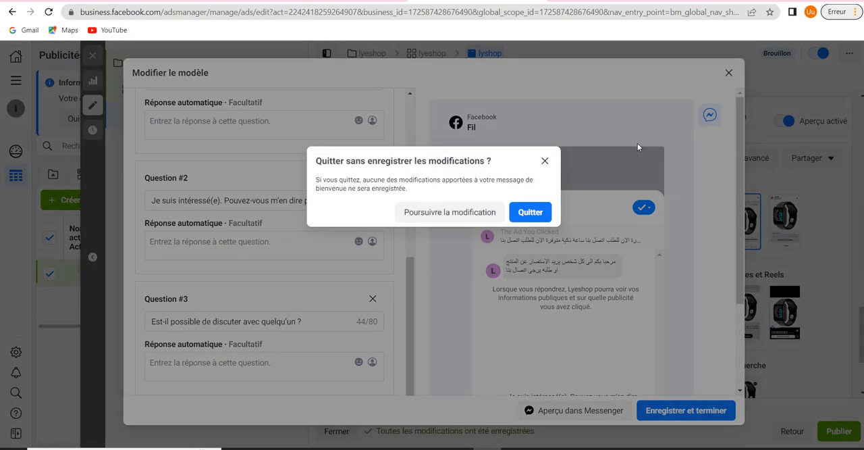
click(528, 212)
Review the lyshop ad's settings from Suivi back up to Nom de la publicité
scroll(480, 284, down, 2)
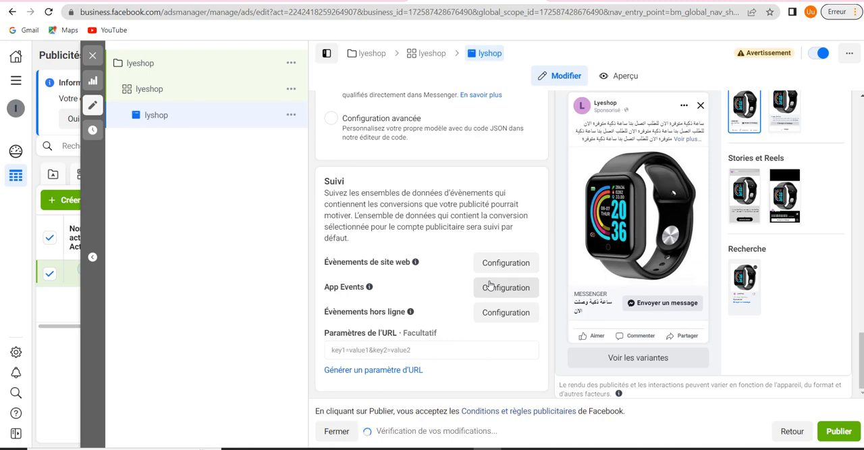
scroll(490, 284, up, 5)
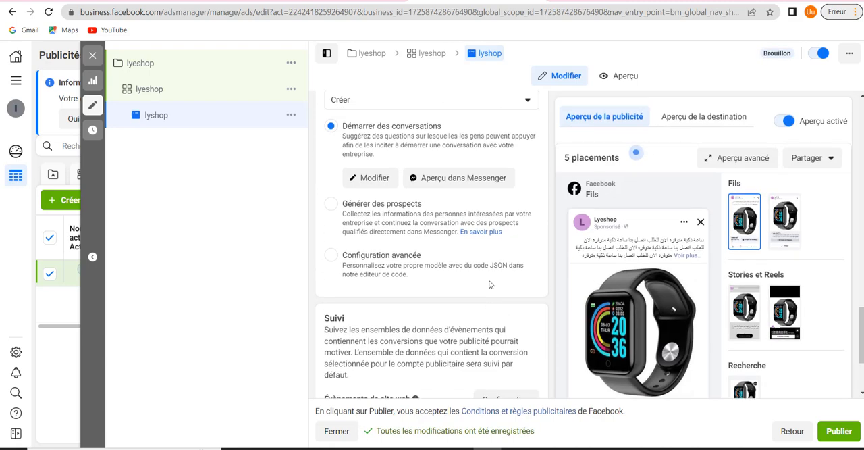
scroll(490, 285, up, 10)
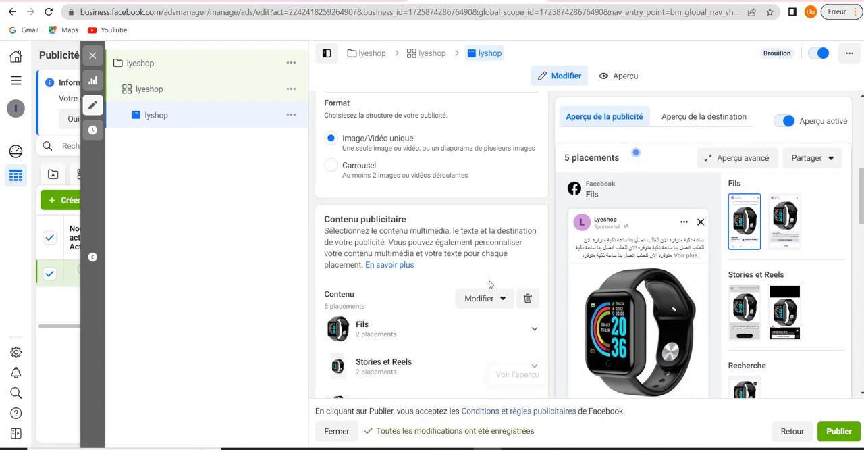
scroll(490, 285, up, 3)
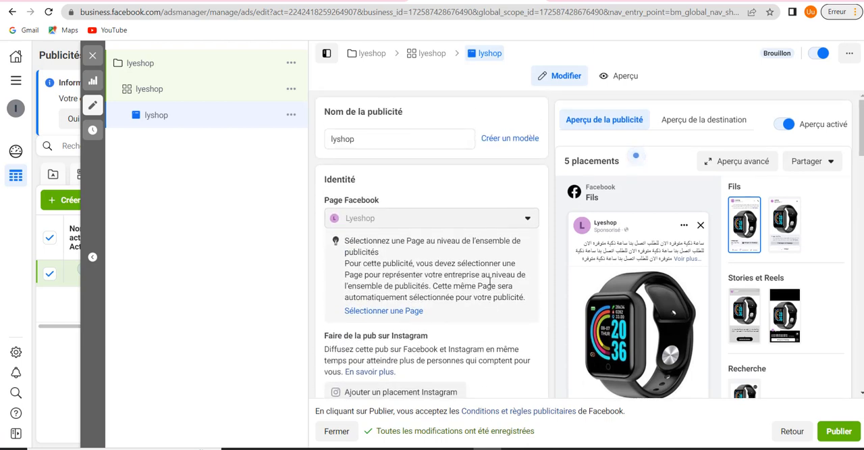